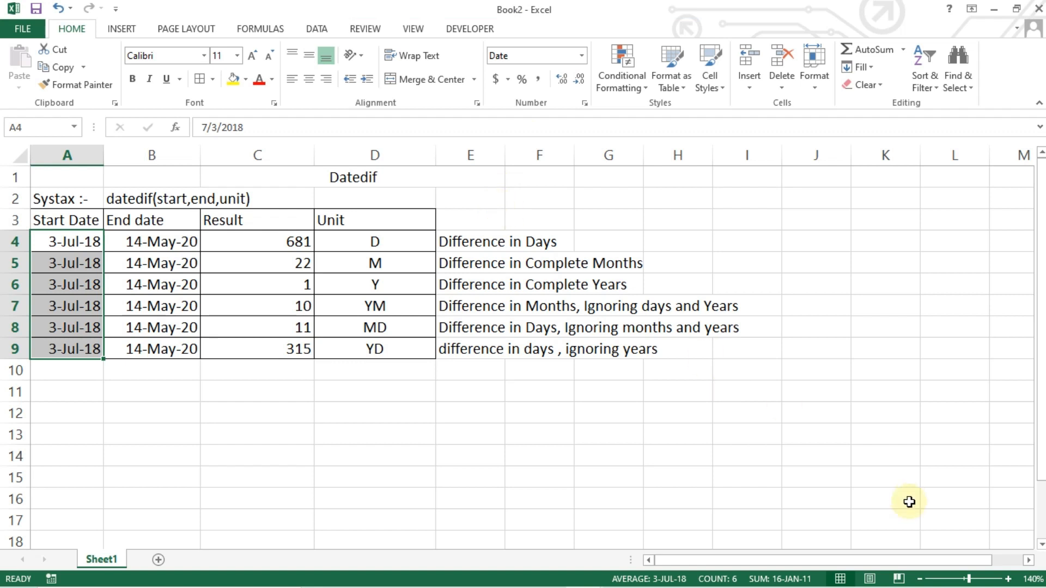
- Make the merged title in row 1 bold and extend it to read "Datedif (Date Difference)"
{"action": "left_click", "coordinate": [1008, 578]}
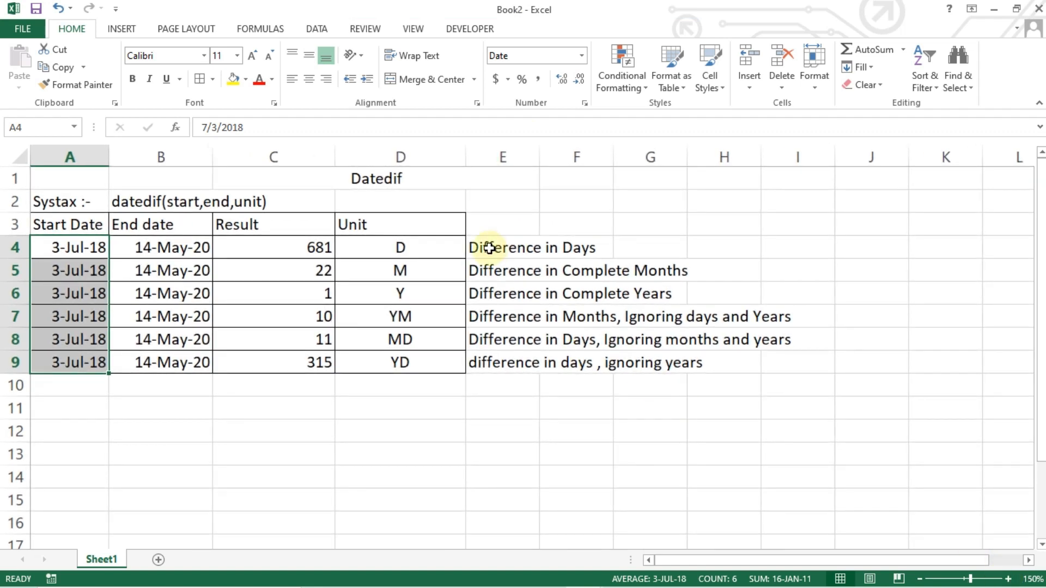
{"action": "left_click", "coordinate": [396, 178]}
{"action": "key", "text": "ctrl+b"}
{"action": "double_click", "coordinate": [403, 178]}
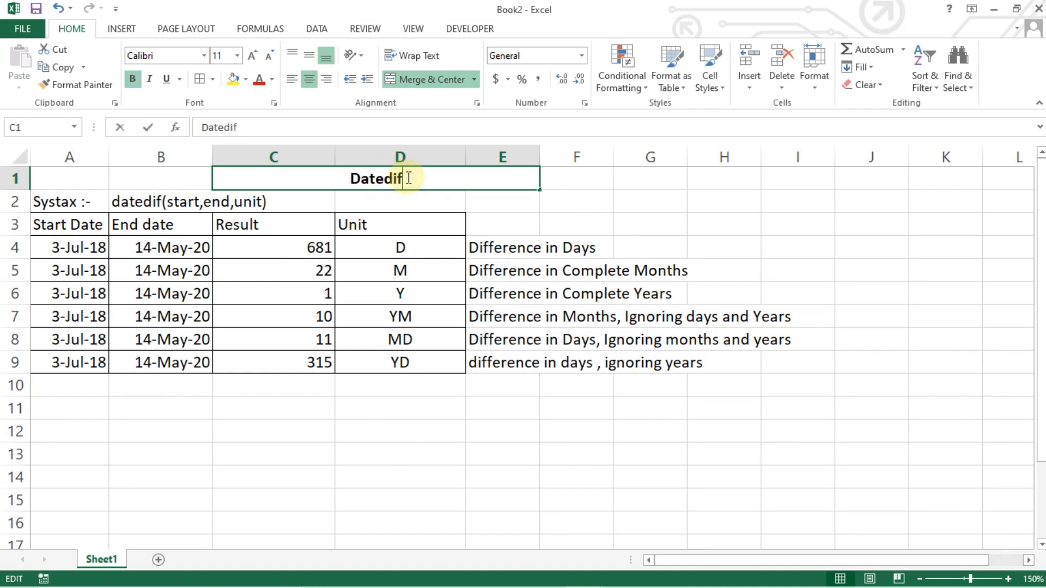
{"action": "type", "text": "("}
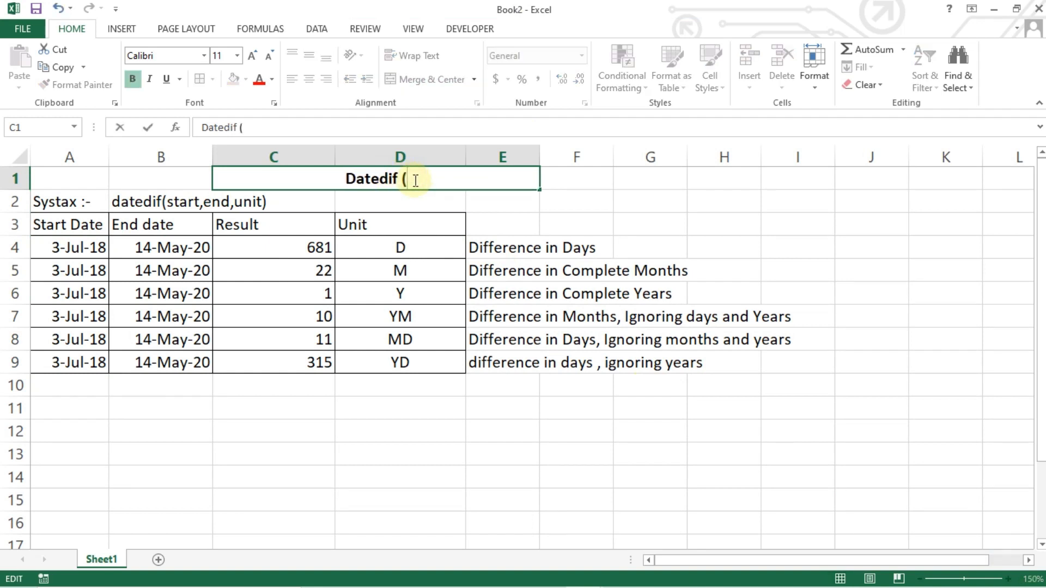
{"action": "type", "text": "Date"}
{"action": "type", "text": " Di"}
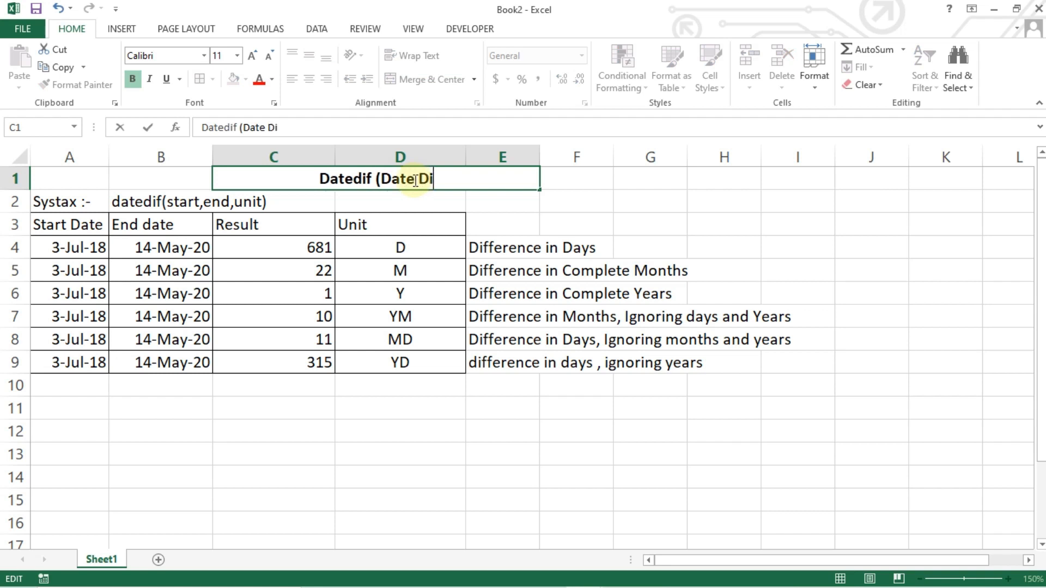
{"action": "type", "text": "fference)"}
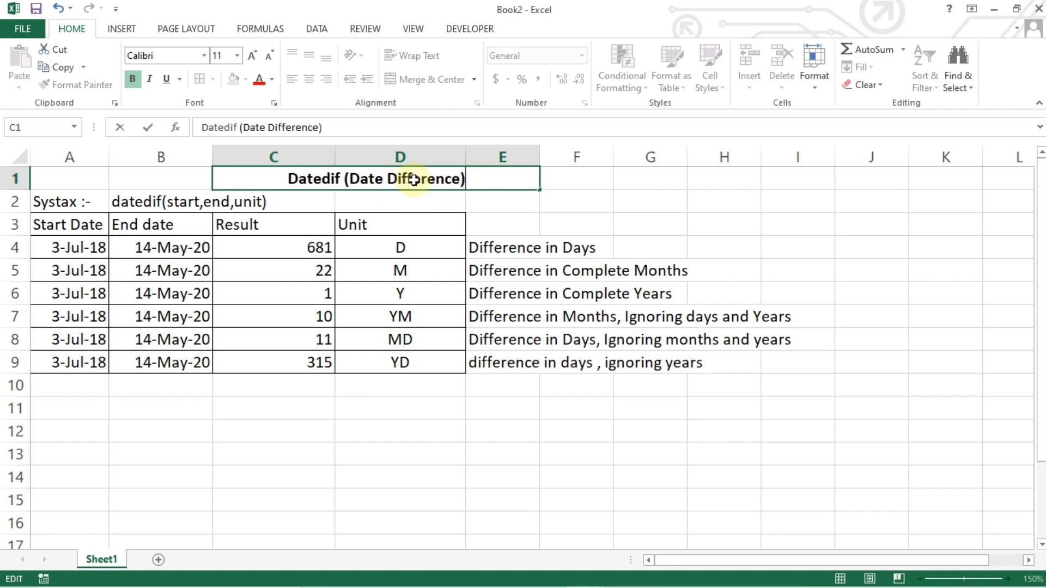
{"action": "key", "text": "Return"}
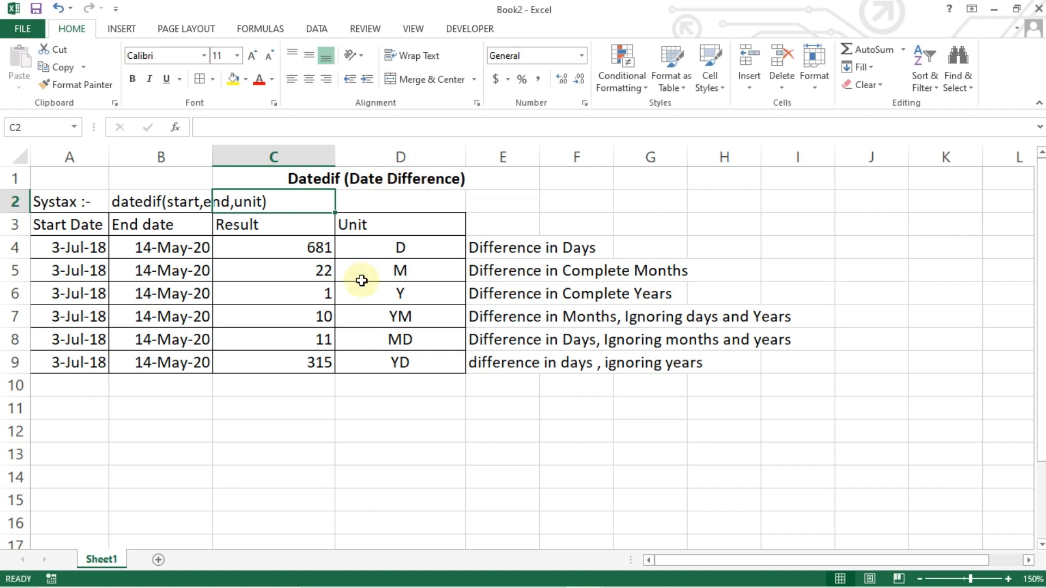
{"action": "left_click_drag", "start_coordinate": [362, 281], "coordinate": [369, 179]}
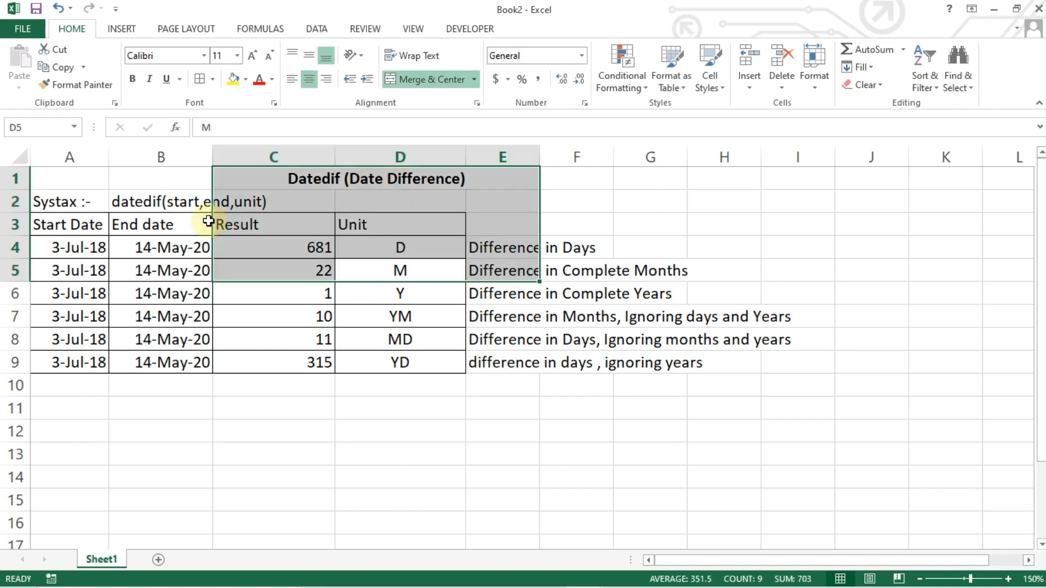
{"action": "left_click", "coordinate": [142, 247]}
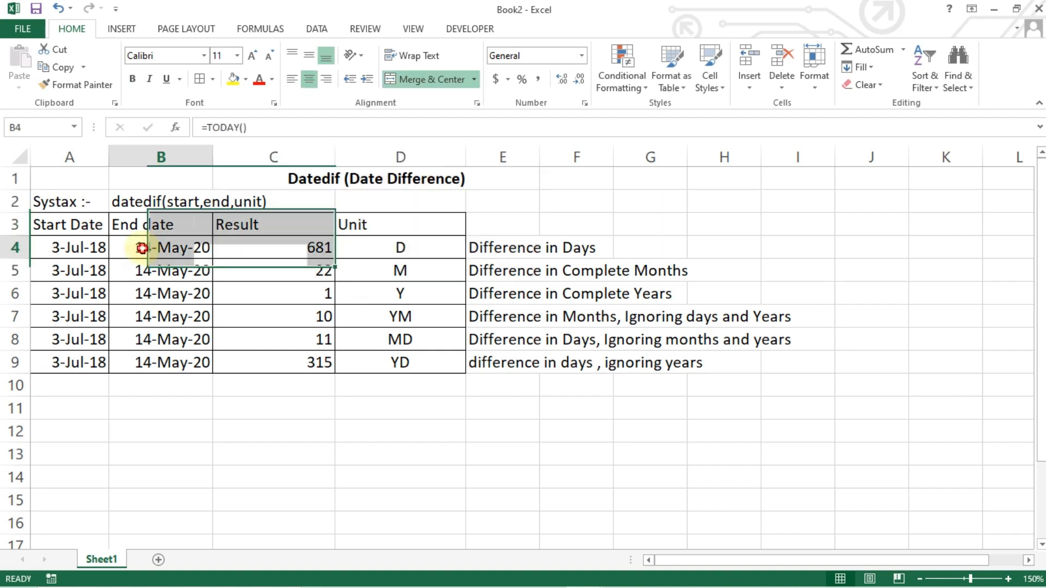
{"action": "left_click", "coordinate": [59, 225]}
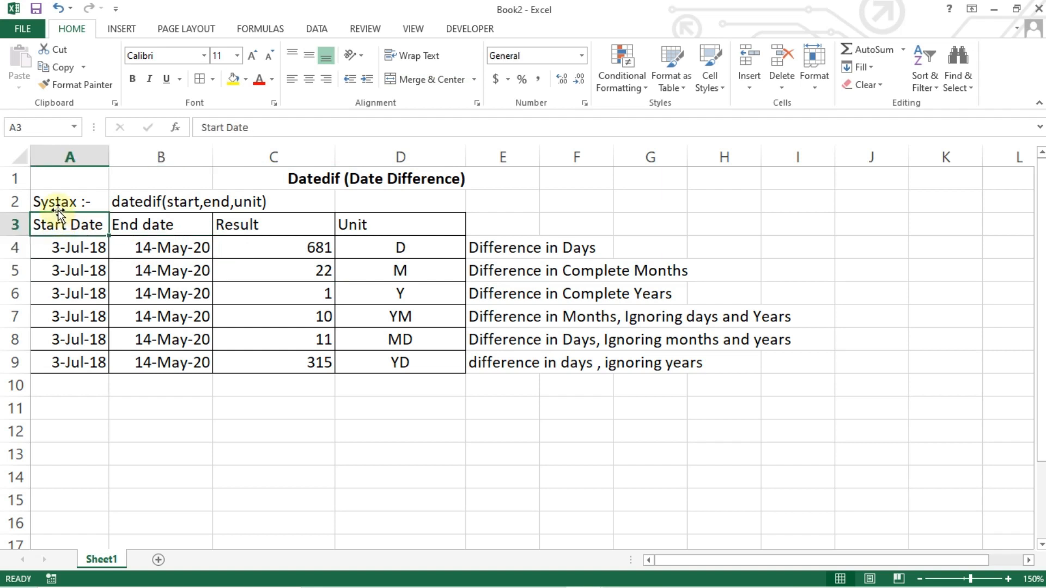
- Correct the misspelled label in A2 to "Syntax :-"
{"action": "left_click", "coordinate": [53, 202]}
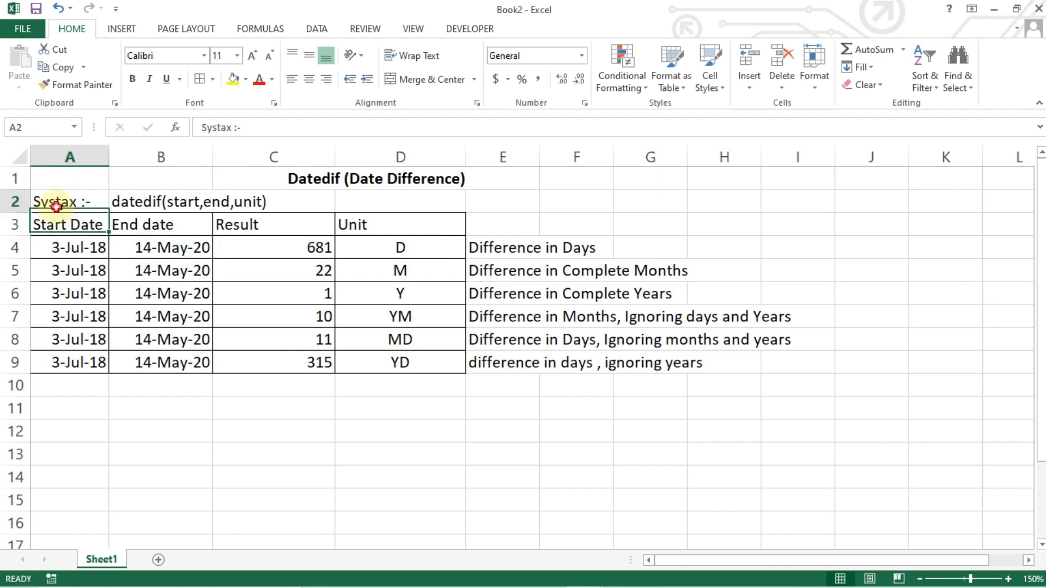
{"action": "left_click", "coordinate": [214, 126]}
{"action": "key", "text": "BackSpace"}
{"action": "type", "text": "n"}
{"action": "key", "text": "Return"}
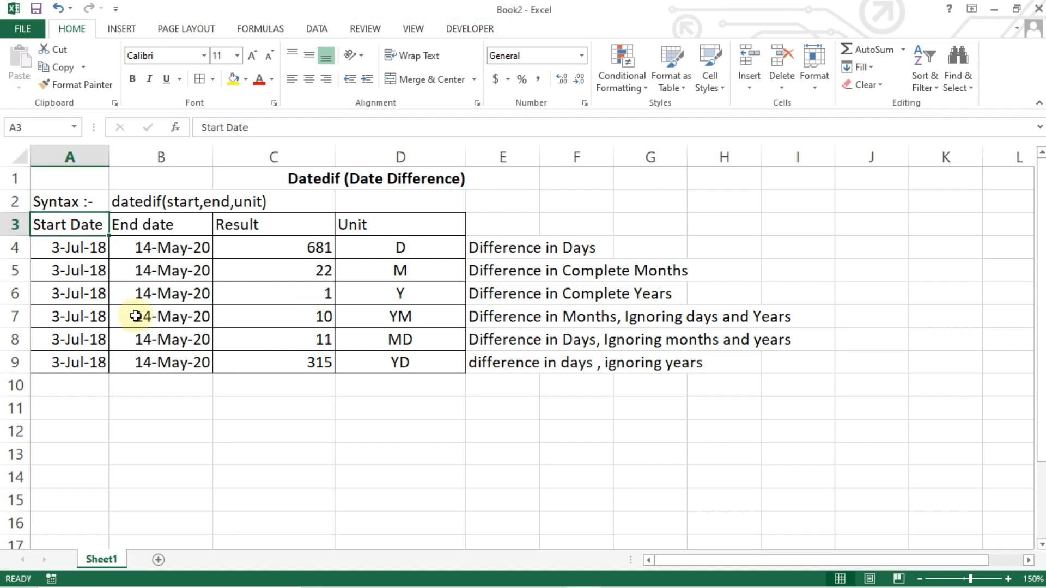
- Enter "Start" in A12 and its explanation "Start Date" in B12
{"action": "left_click", "coordinate": [148, 203]}
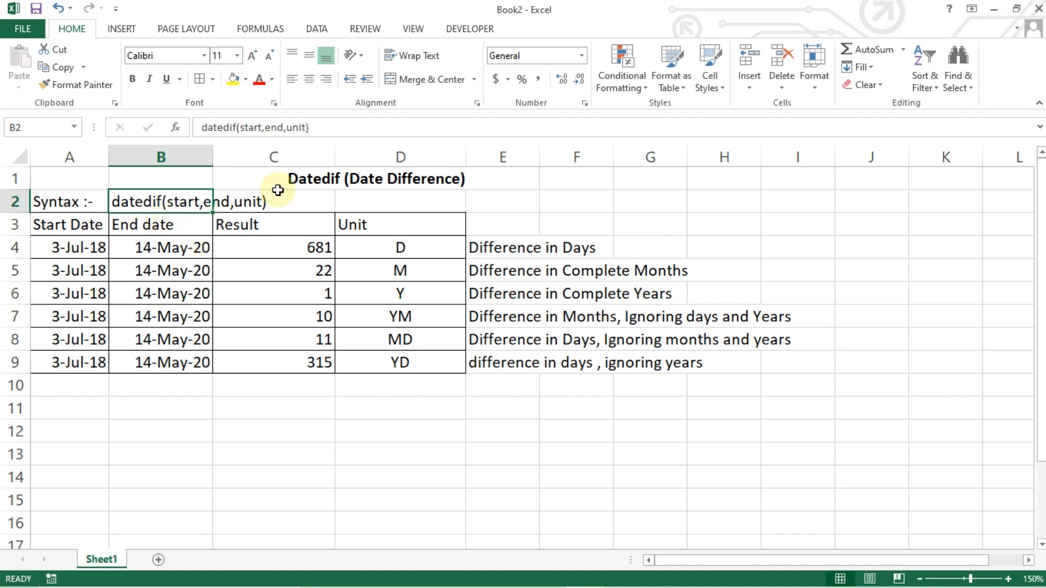
{"action": "left_click", "coordinate": [66, 440]}
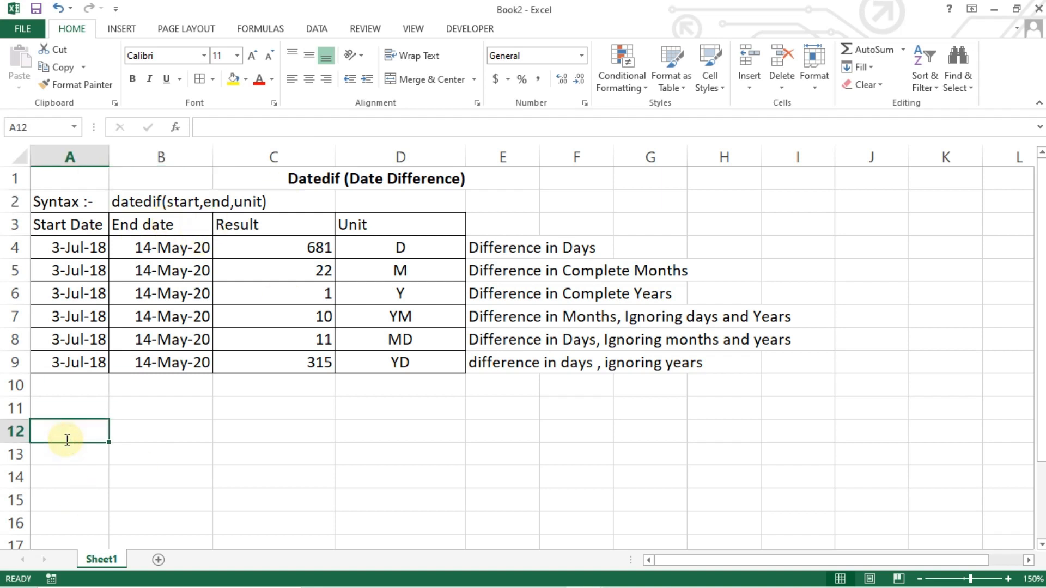
{"action": "type", "text": "Sa"}
{"action": "key", "text": "BackSpace"}
{"action": "type", "text": "tart"}
{"action": "key", "text": "Tab"}
{"action": "type", "text": "Start Da"}
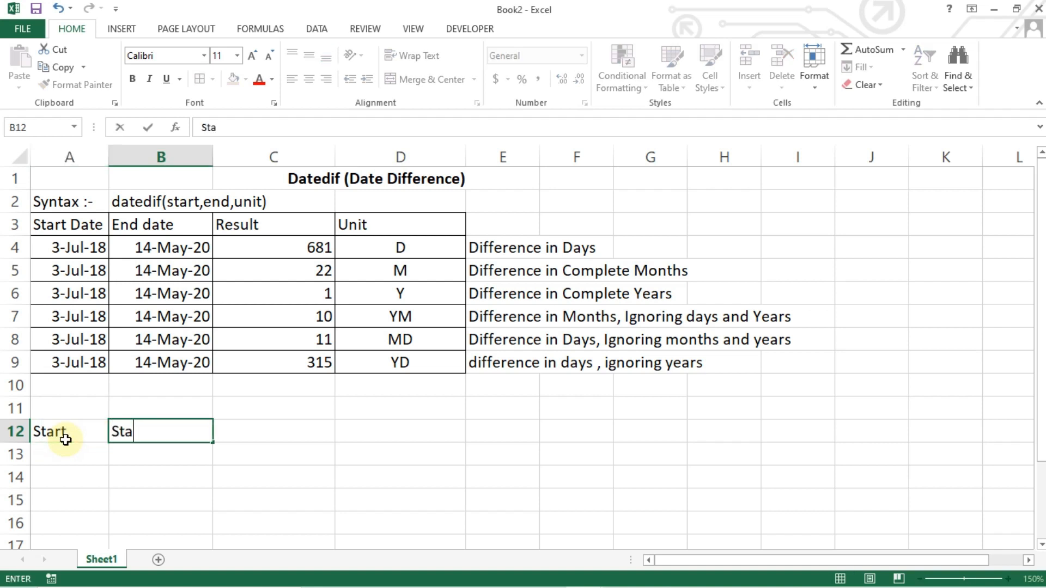
{"action": "type", "text": "te"}
{"action": "key", "text": "Return"}
- Enter "End" in A13 and its explanation "End Date" in B13
{"action": "type", "text": "Endt"}
{"action": "key", "text": "BackSpace"}
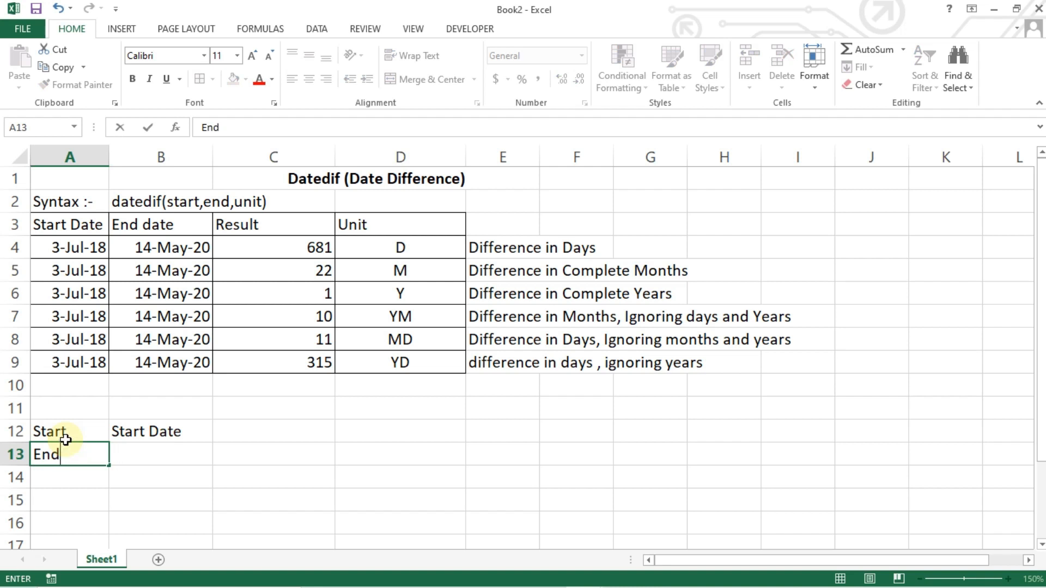
{"action": "key", "text": "Tab"}
{"action": "type", "text": "End Date"}
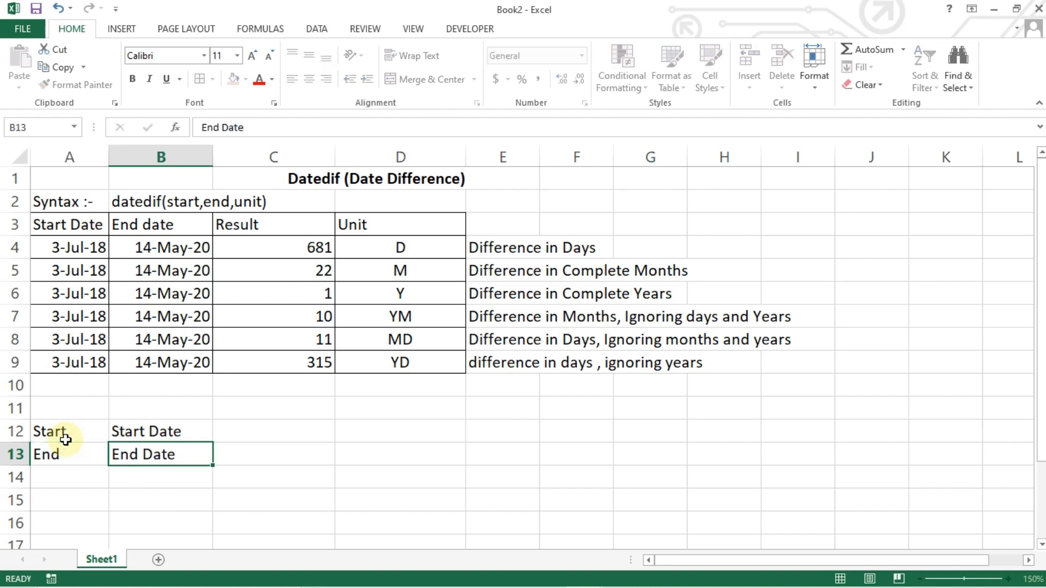
{"action": "key", "text": "Return"}
- Enter "Unit" in A14 and list the unit codes "D, M, Y, YD,MD, YM" in B14
{"action": "type", "text": "Unit"}
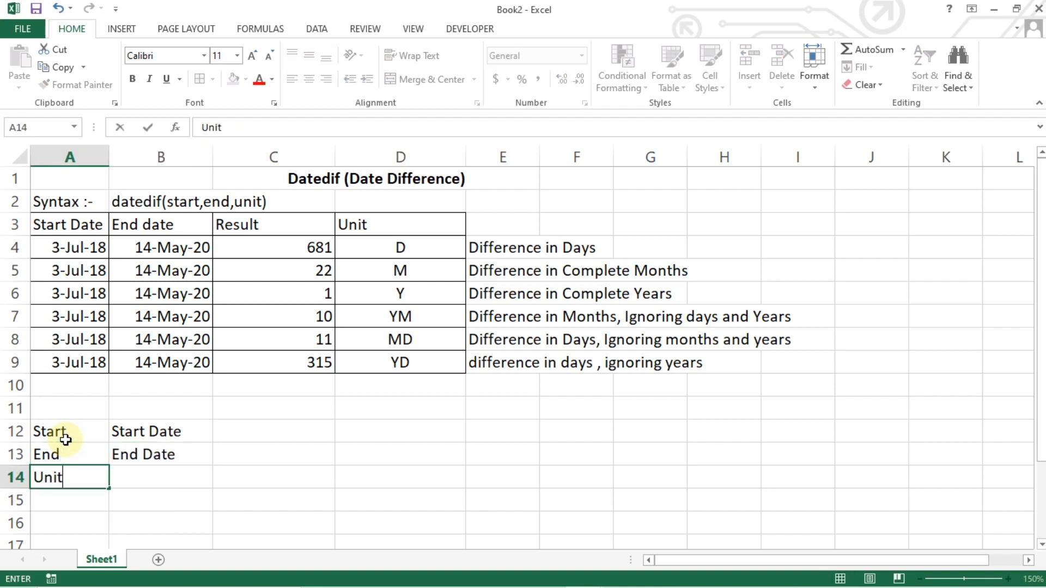
{"action": "key", "text": "Tab"}
{"action": "type", "text": "D, "}
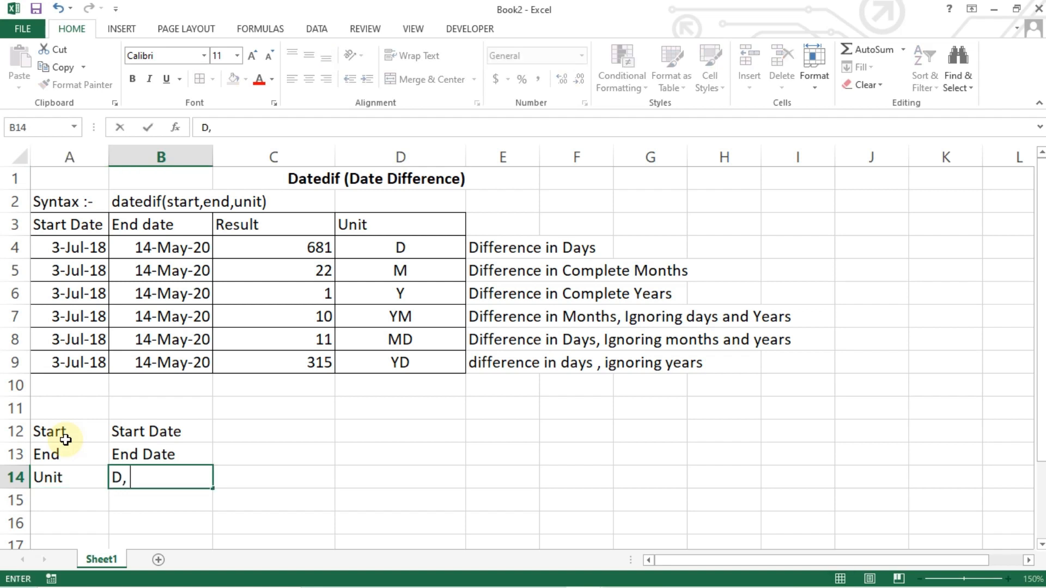
{"action": "type", "text": "M, Y, YD"}
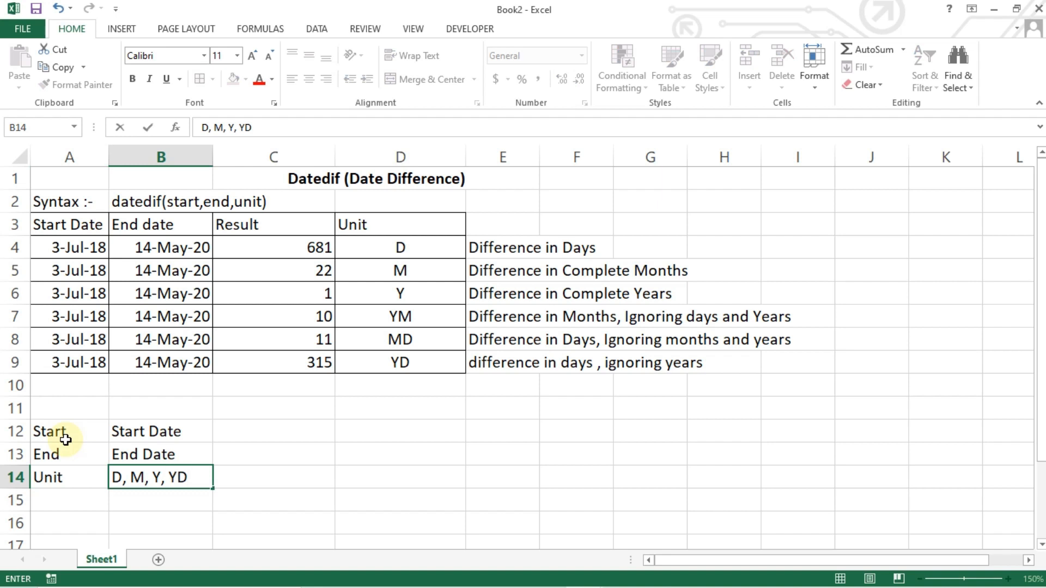
{"action": "type", "text": ",MD, Yd"}
{"action": "key", "text": "BackSpace"}
{"action": "key", "text": "BackSpace"}
{"action": "type", "text": "YM"}
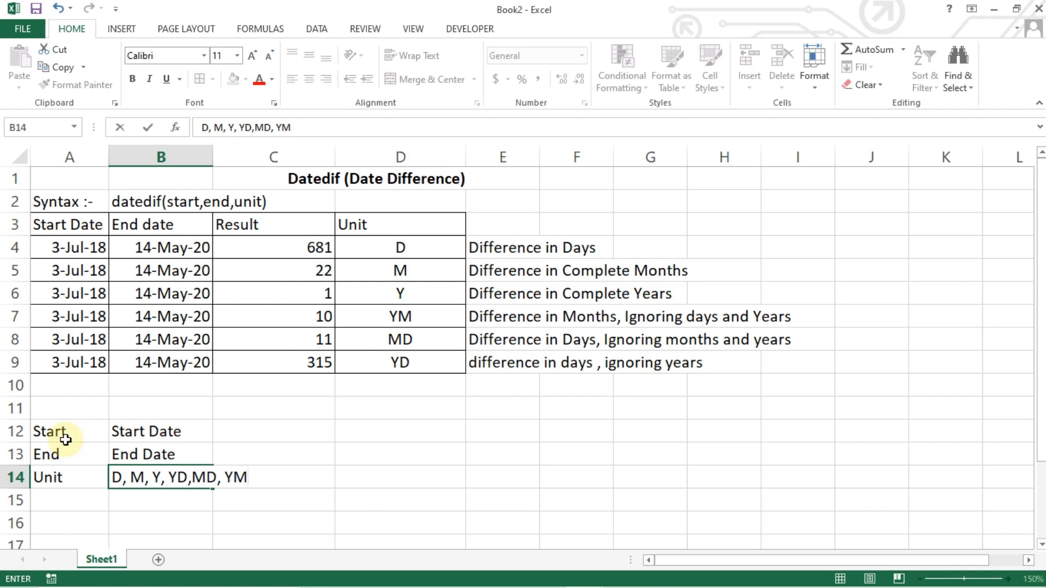
{"action": "key", "text": "Return"}
- Clear the existing formulas from the Result column, cells C4 to C9
{"action": "left_click", "coordinate": [65, 438]}
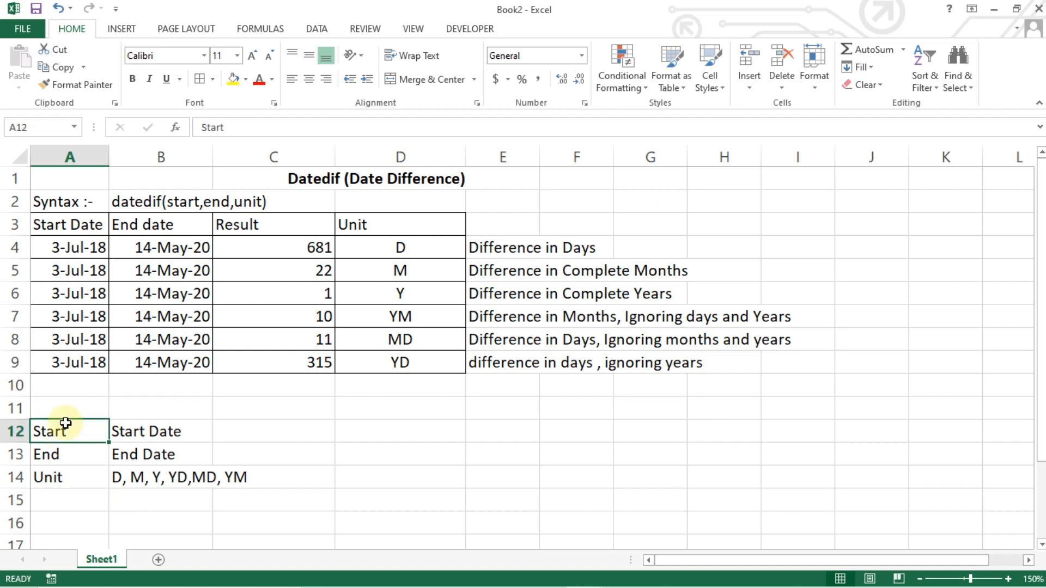
{"action": "left_click", "coordinate": [231, 255]}
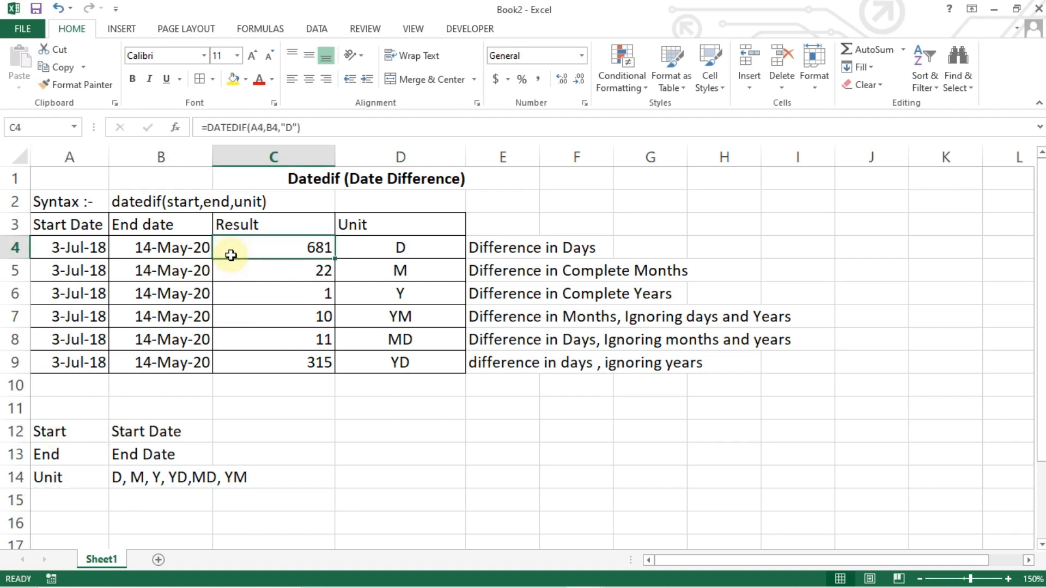
{"action": "key", "text": "ctrl+shift+Down"}
{"action": "key", "text": "Delete"}
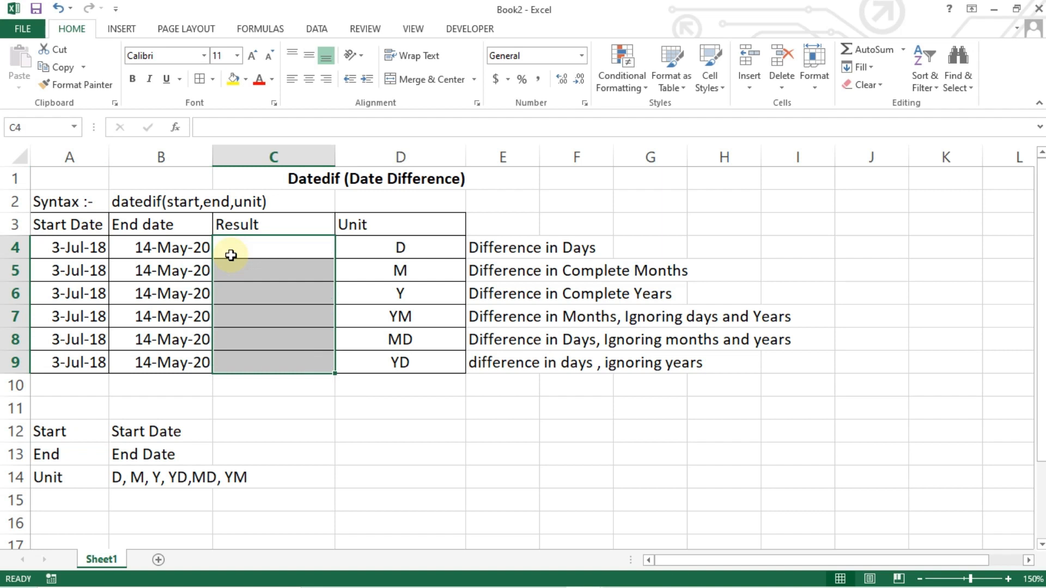
{"action": "left_click", "coordinate": [231, 255]}
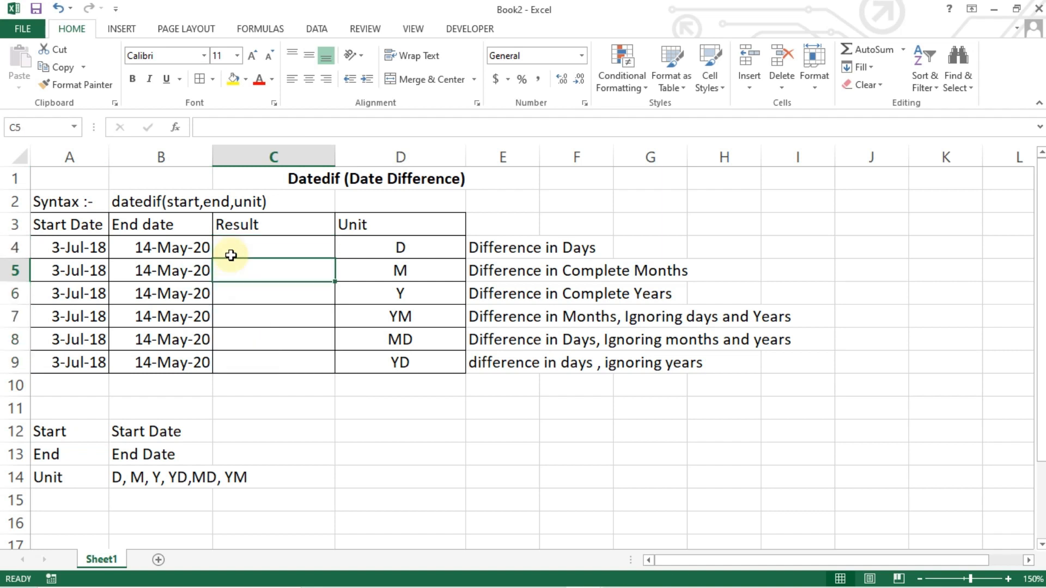
- Change the start date in A4 to 7/1/2018
{"action": "left_click", "coordinate": [98, 250]}
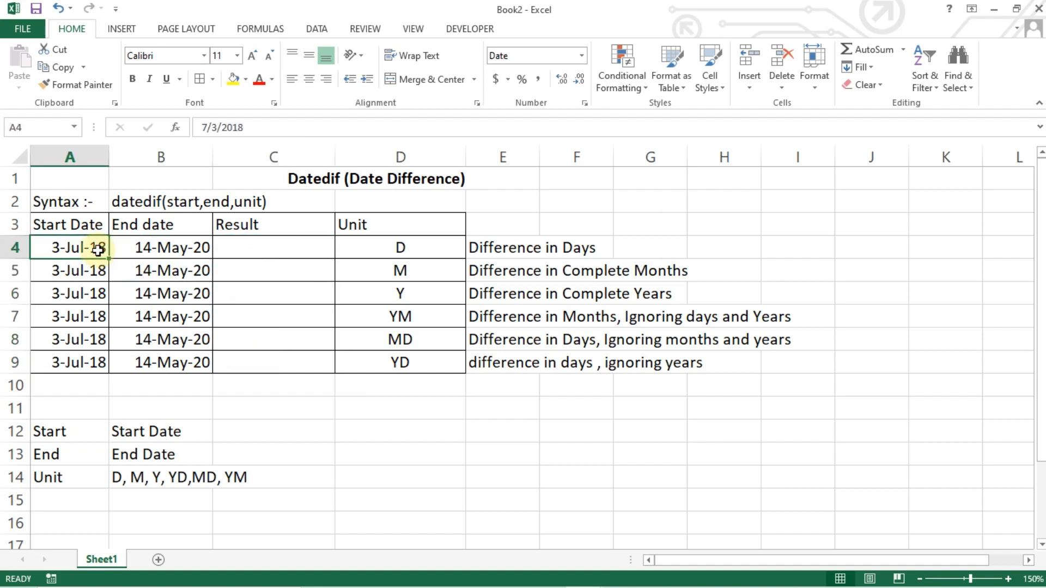
{"action": "key", "text": "XF86AudioRaiseVolume"}
{"action": "double_click", "coordinate": [98, 250]}
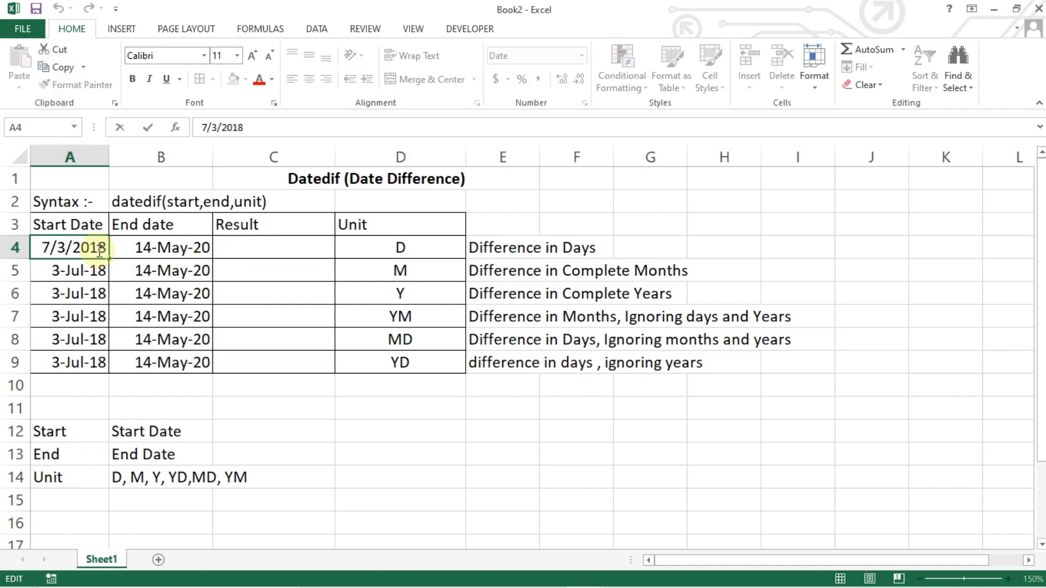
{"action": "key", "text": "Left"}
{"action": "key", "text": "Left"}
{"action": "key", "text": "Left"}
{"action": "key", "text": "Left"}
{"action": "key", "text": "BackSpace"}
{"action": "type", "text": "1"}
{"action": "key", "text": "ctrl+Return"}
- Fill the start date from A4 down through A9
{"action": "key", "text": "shift+Down"}
{"action": "key", "text": "shift+Down"}
{"action": "key", "text": "shift+Down"}
{"action": "key", "text": "shift+Down"}
{"action": "key", "text": "shift+Down"}
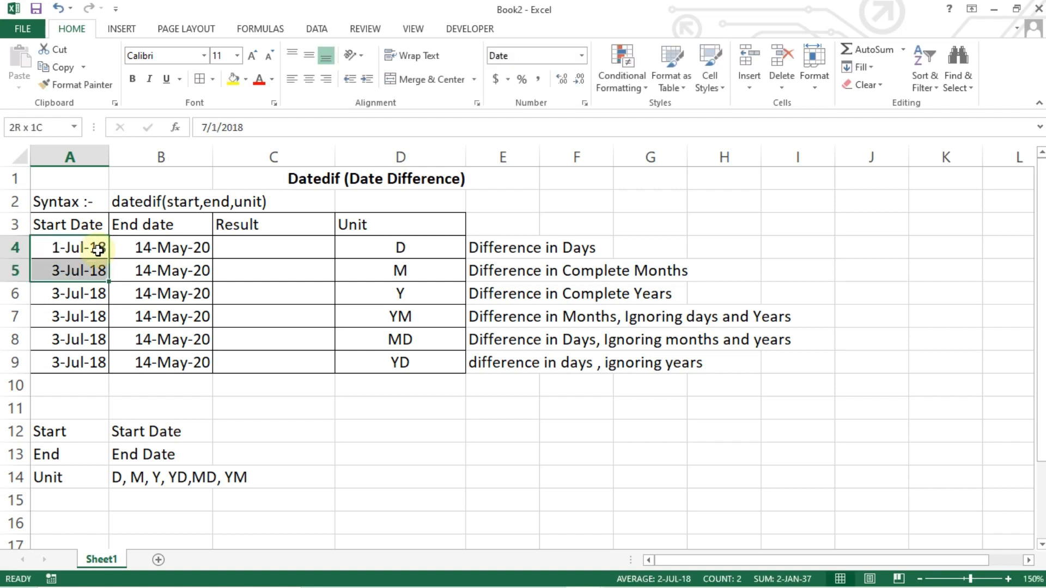
{"action": "key", "text": "ctrl+d"}
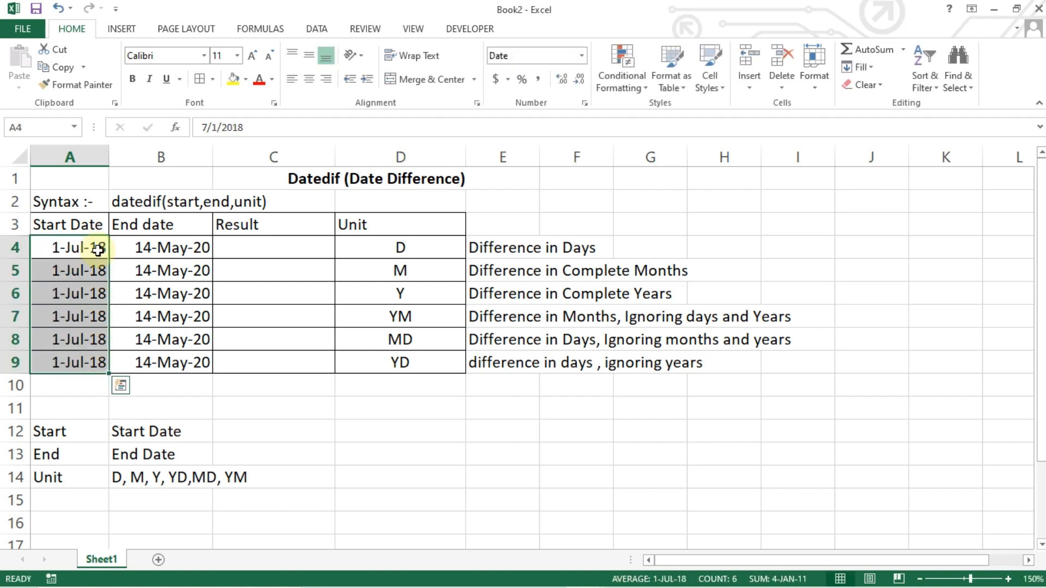
{"action": "key", "text": "Right"}
{"action": "key", "text": "Right"}
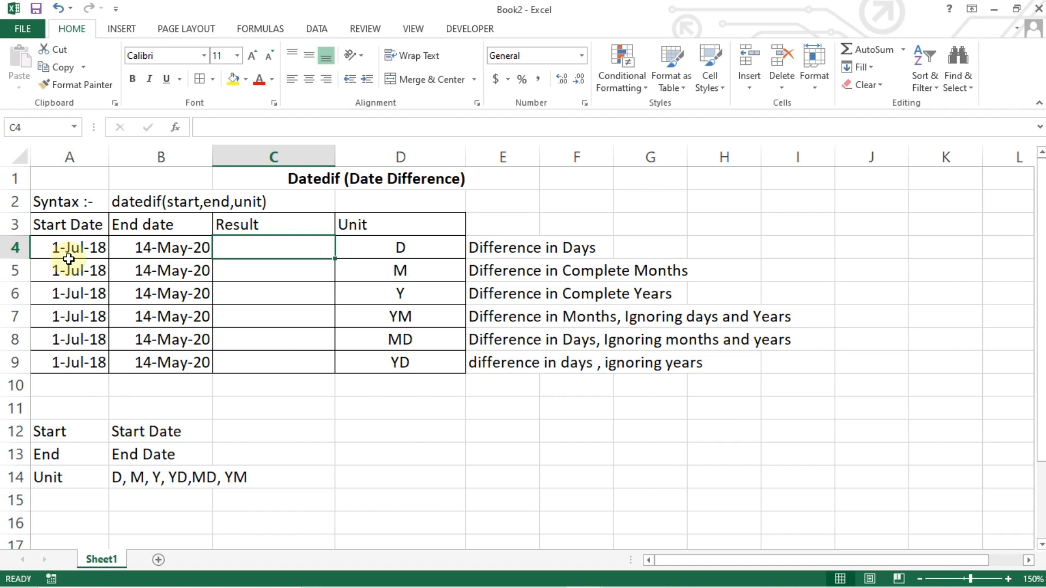
{"action": "type", "text": "=date"}
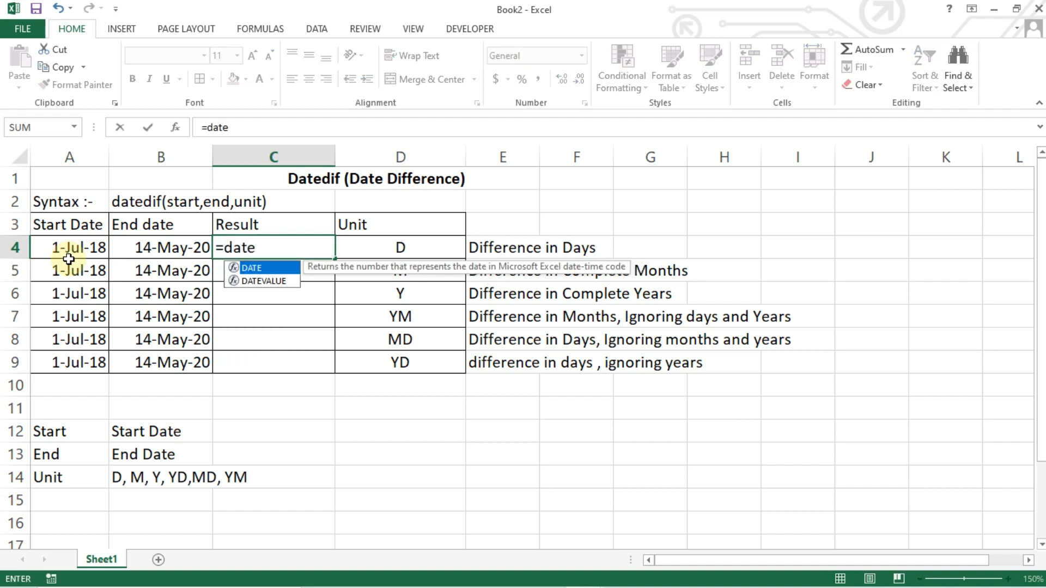
{"action": "type", "text": "if"}
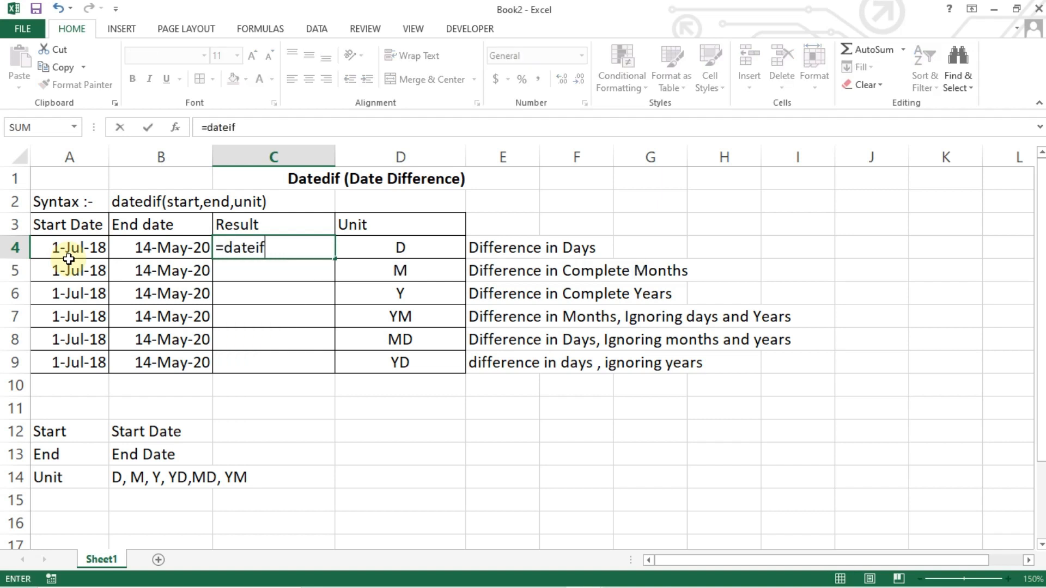
{"action": "type", "text": "("}
{"action": "left_click", "coordinate": [68, 260]}
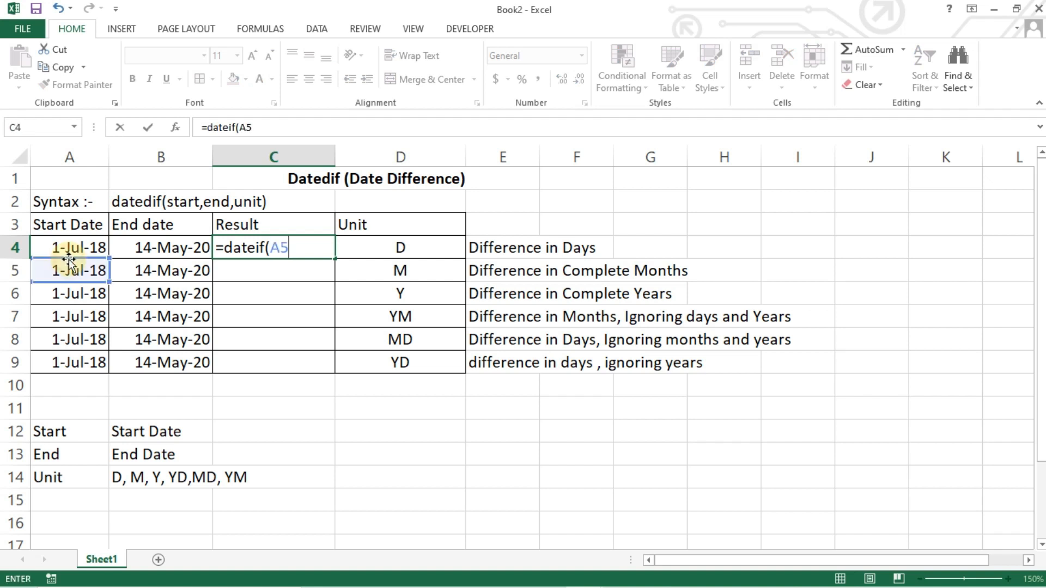
{"action": "key", "text": "Return"}
{"action": "left_click", "coordinate": [61, 250]}
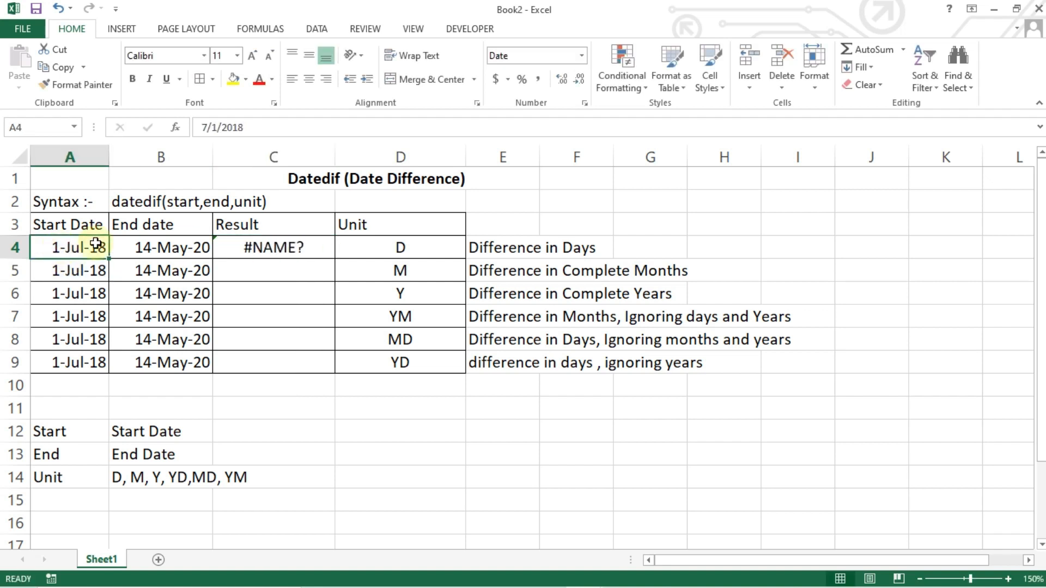
- Begin a DATEDIF formula in C4 with A4 as the start date and B4 as the end date
{"action": "left_click", "coordinate": [223, 249]}
{"action": "double_click", "coordinate": [223, 250]}
{"action": "key", "text": "Escape"}
{"action": "type", "text": "=da"}
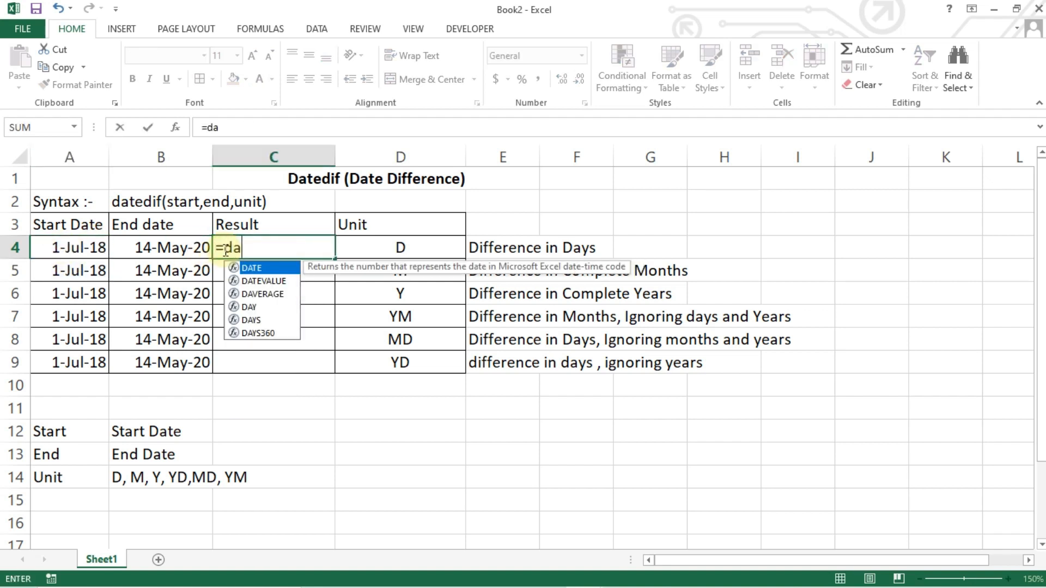
{"action": "type", "text": "te"}
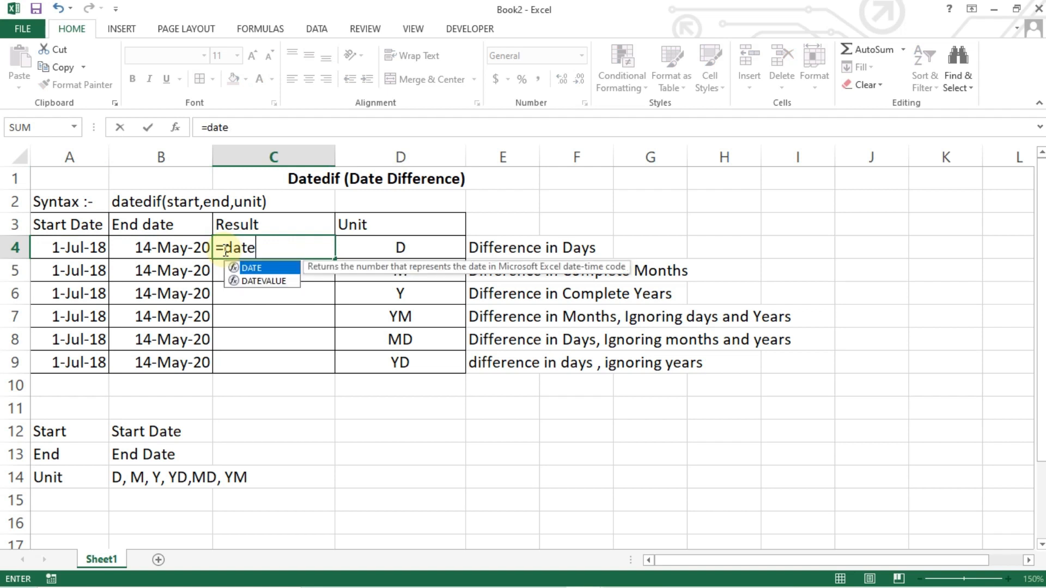
{"action": "type", "text": "dif("}
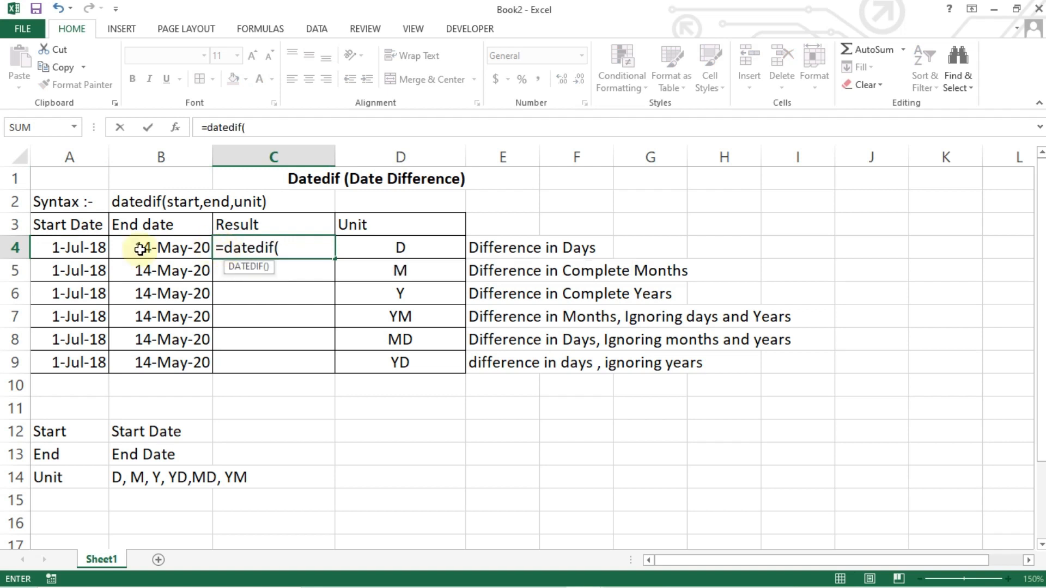
{"action": "left_click", "coordinate": [80, 252]}
{"action": "type", "text": ","}
{"action": "left_click", "coordinate": [142, 250]}
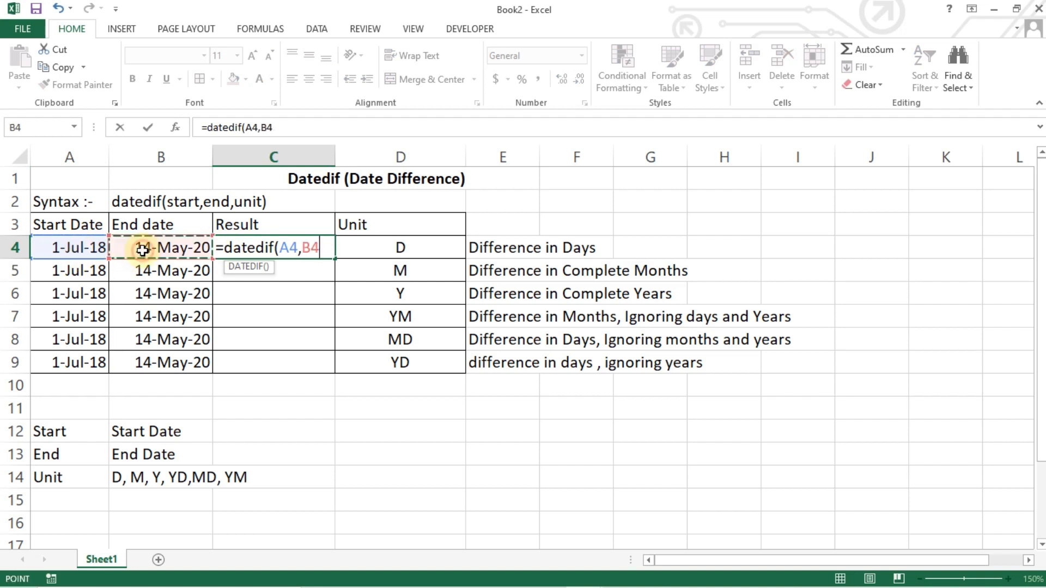
{"action": "type", "text": ","}
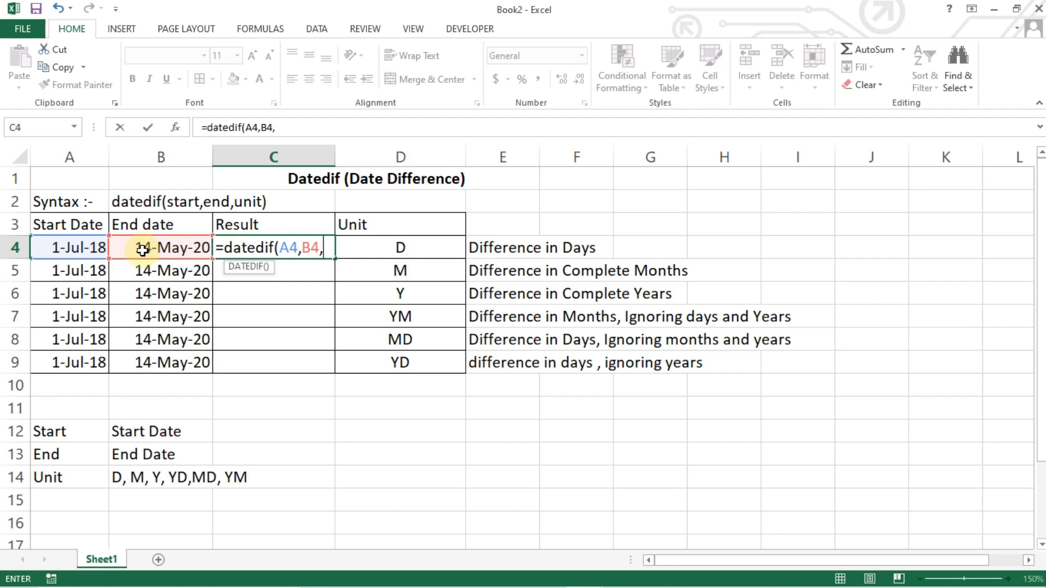
{"action": "type", "text": "\"D\")"}
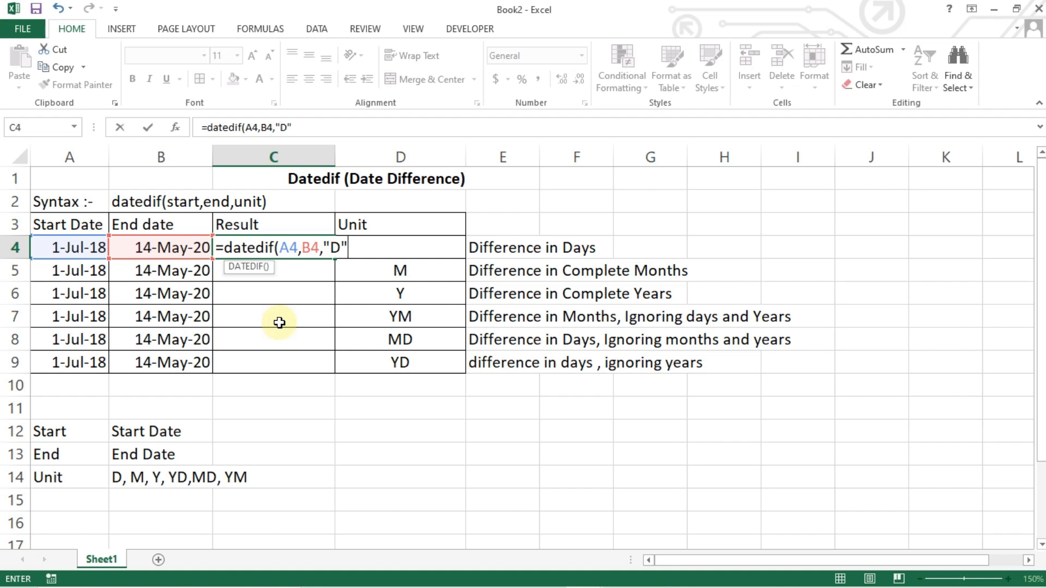
{"action": "key", "text": "BackSpace"}
{"action": "key", "text": "BackSpace"}
{"action": "key", "text": "BackSpace"}
{"action": "key", "text": "BackSpace"}
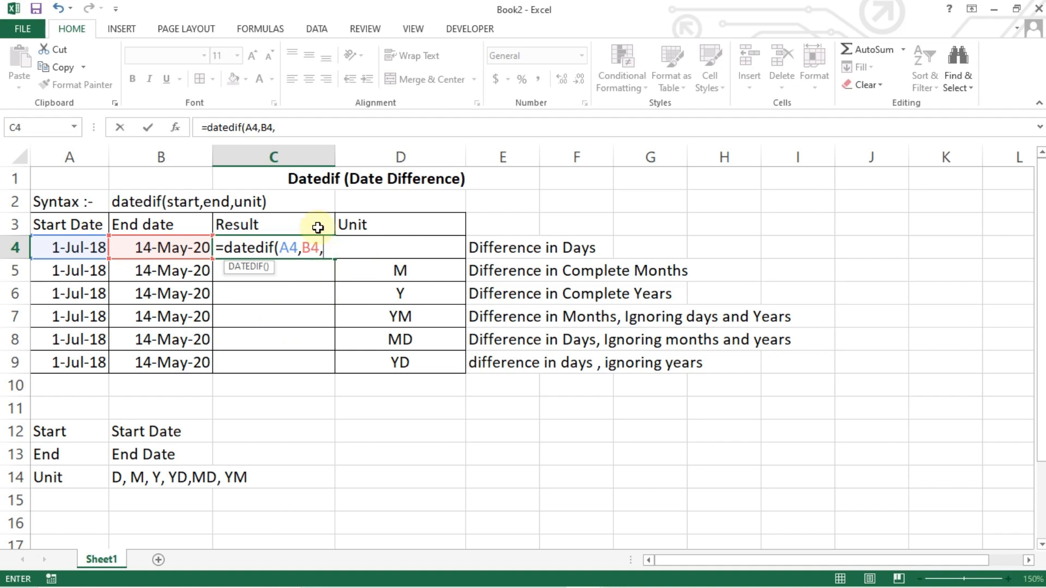
- Complete the C4 formula with cell D4 as the unit argument and enter it
{"action": "left_click", "coordinate": [281, 129]}
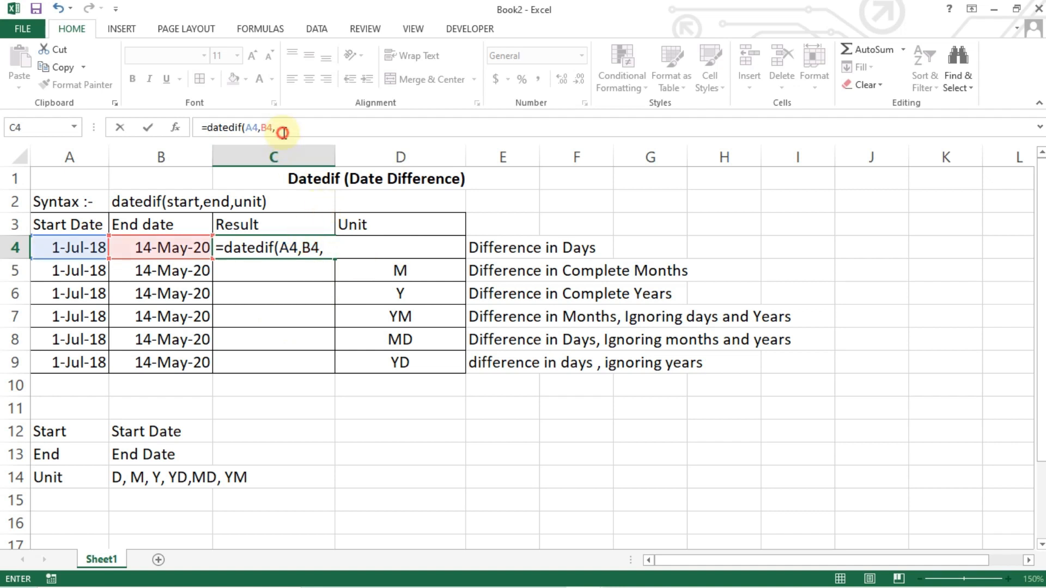
{"action": "key", "text": "F2"}
{"action": "left_click", "coordinate": [387, 246]}
{"action": "key", "text": "Return"}
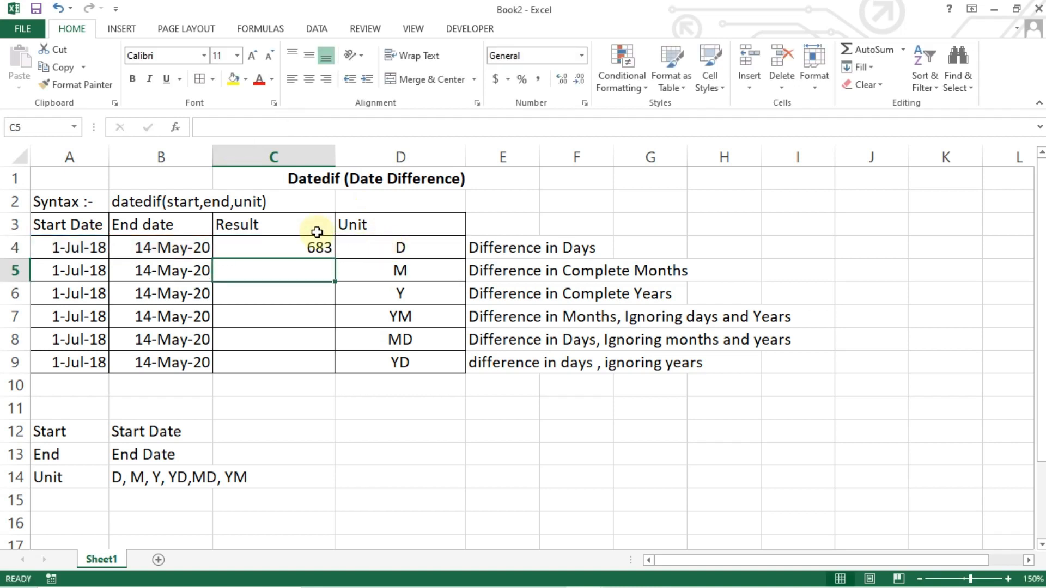
- Examine the day-difference formula in C4 against its start and end dates, and the date pair in row 5
{"action": "left_click", "coordinate": [74, 247]}
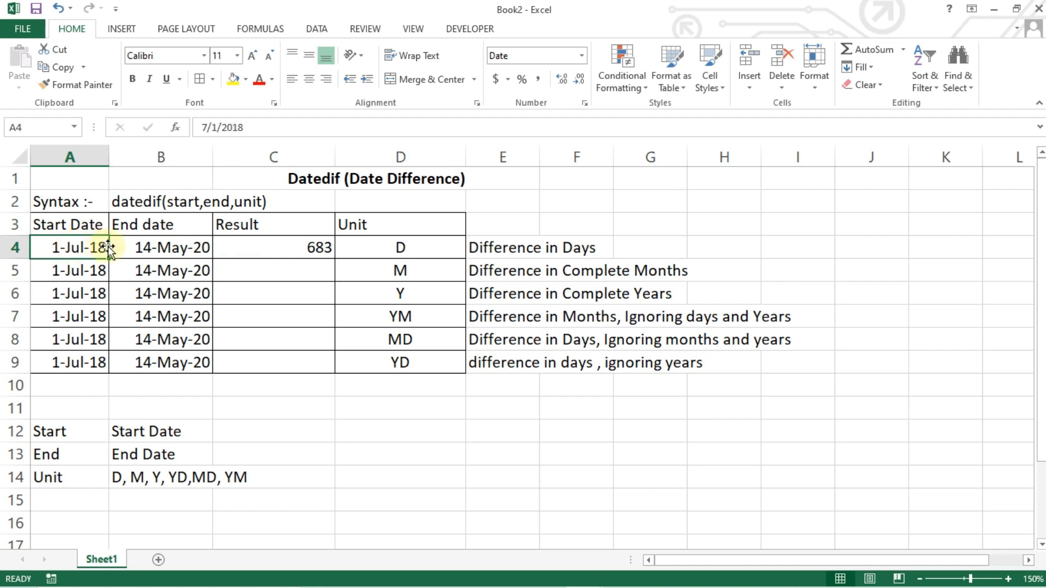
{"action": "left_click", "coordinate": [248, 250]}
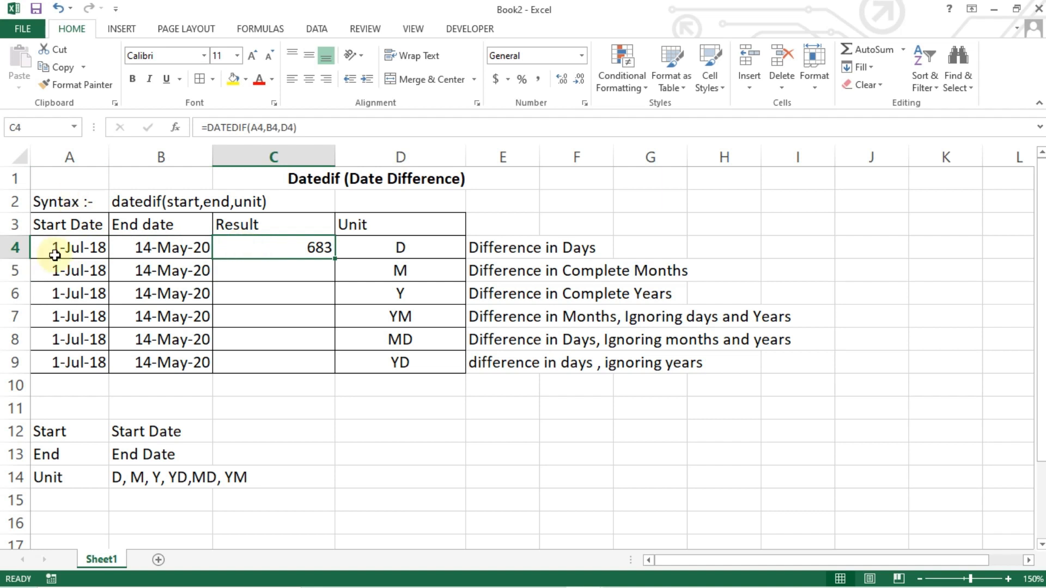
{"action": "left_click", "coordinate": [242, 269]}
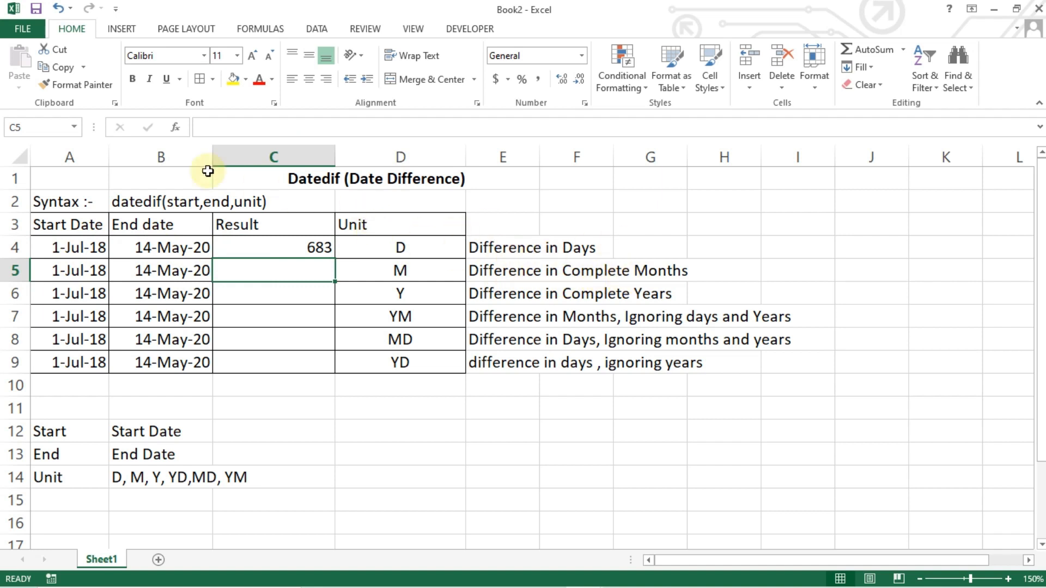
{"action": "left_click", "coordinate": [84, 248]}
{"action": "key", "text": "shift+Up"}
{"action": "key", "text": "shift+Right"}
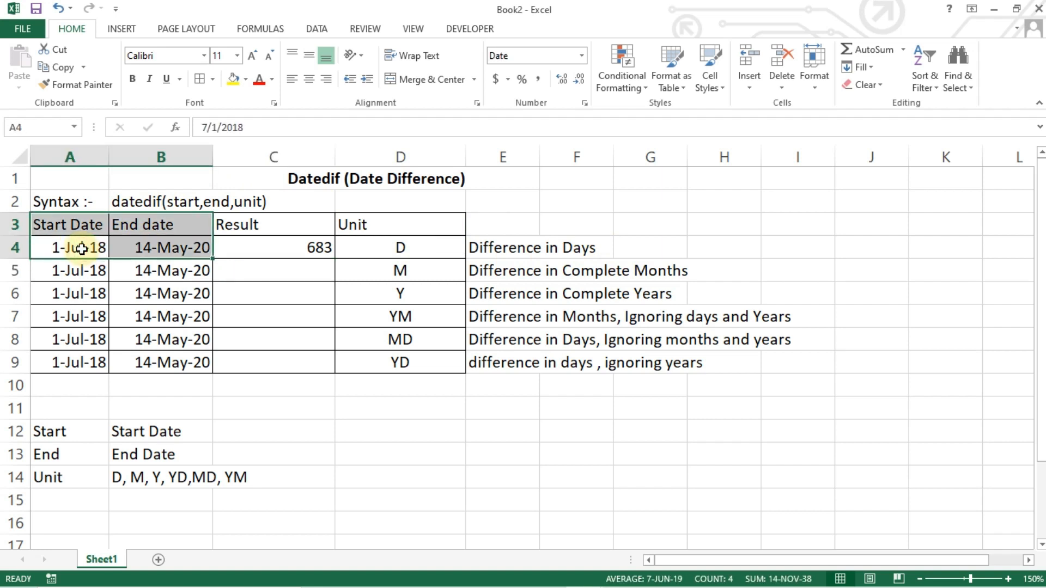
{"action": "left_click", "coordinate": [82, 248]}
{"action": "key", "text": "shift+Right"}
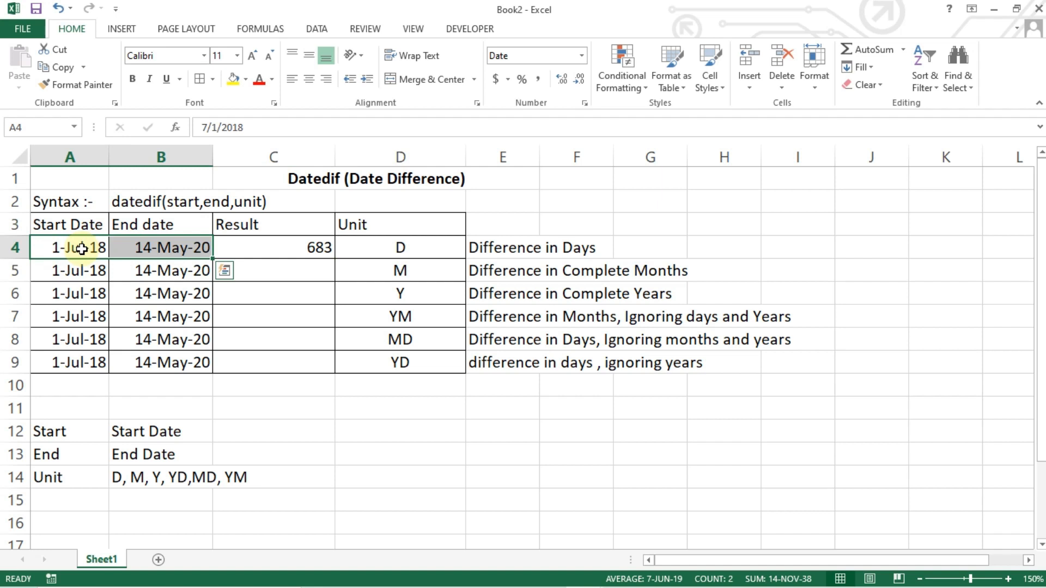
{"action": "left_click", "coordinate": [278, 271]}
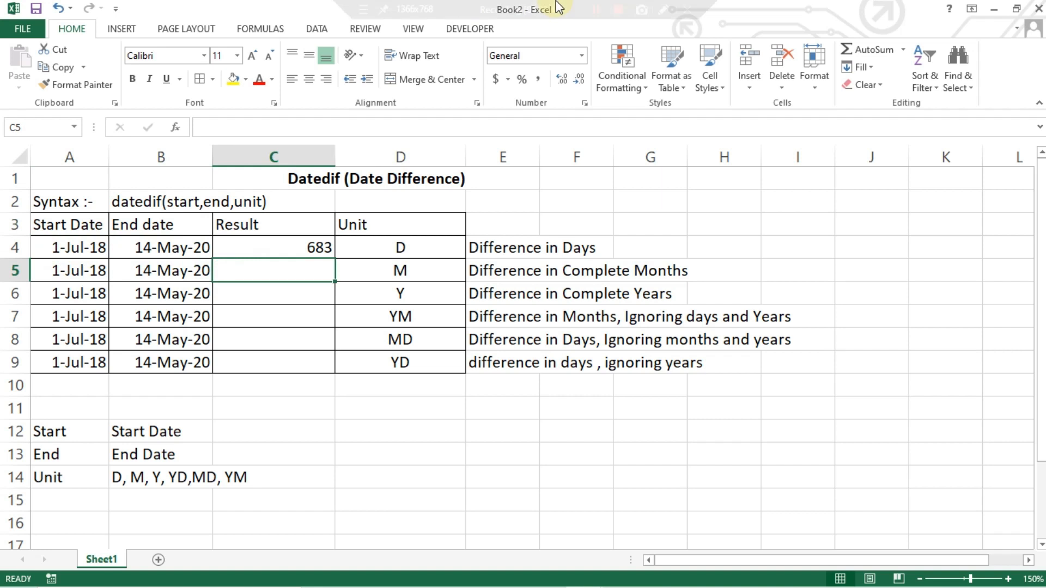
{"action": "mouse_move", "coordinate": [561, 6]}
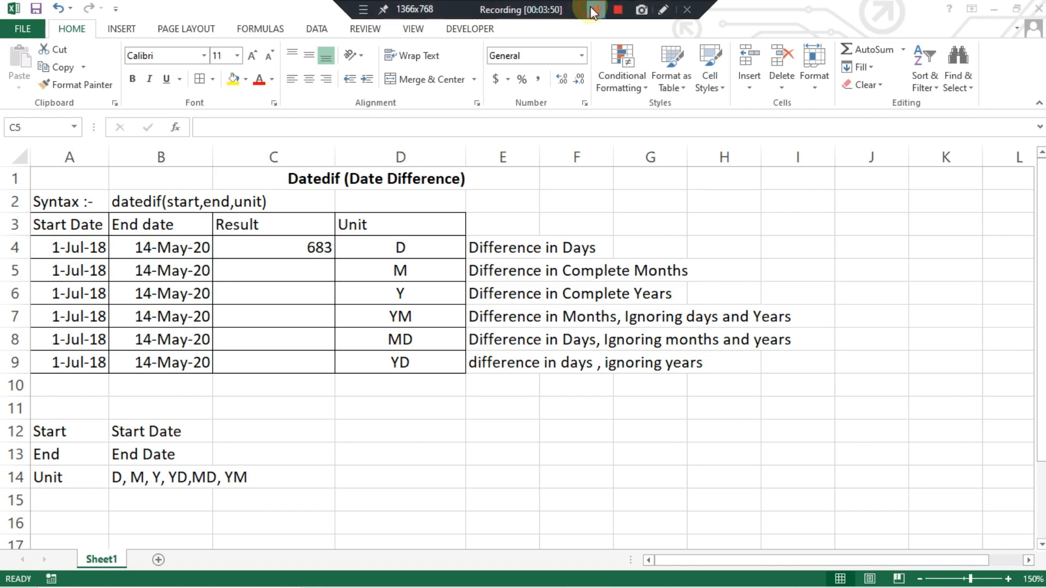
{"action": "left_click", "coordinate": [227, 269]}
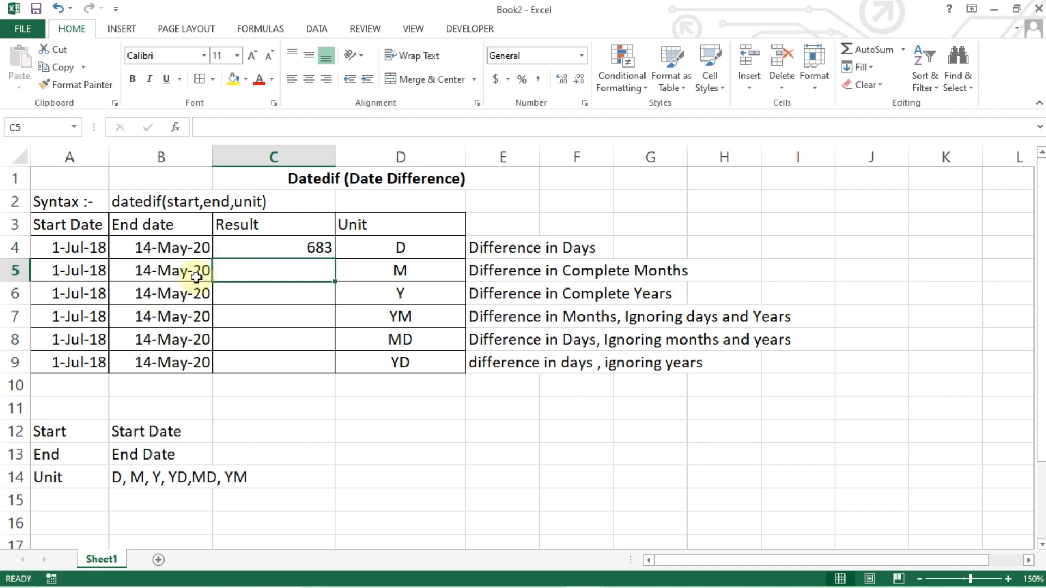
{"action": "left_click_drag", "start_coordinate": [89, 273], "coordinate": [91, 274]}
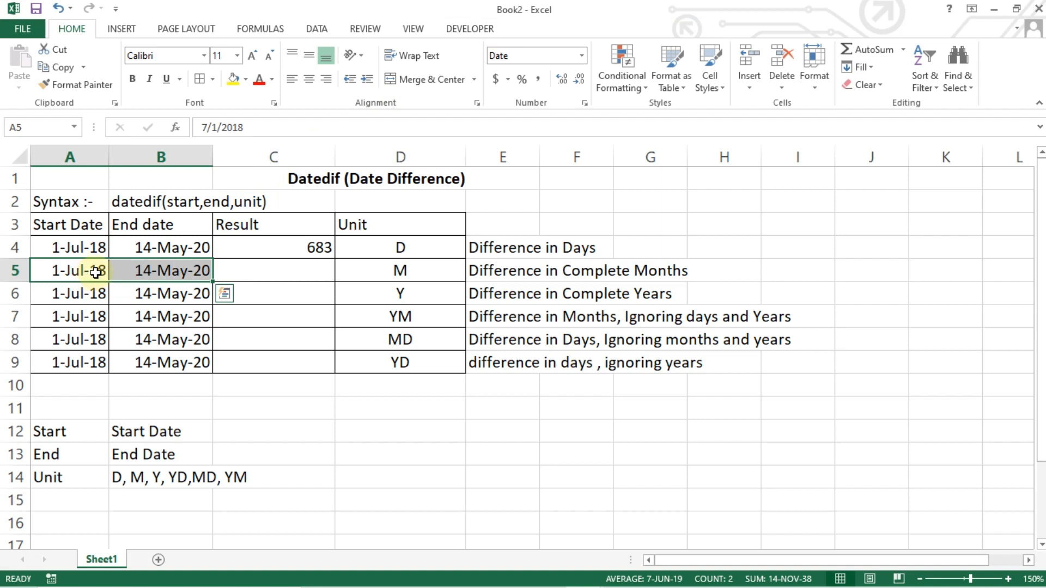
- Enter =DATEDIF(A5,B5,"M") in C5 to calculate the difference in complete months
{"action": "left_click", "coordinate": [257, 274]}
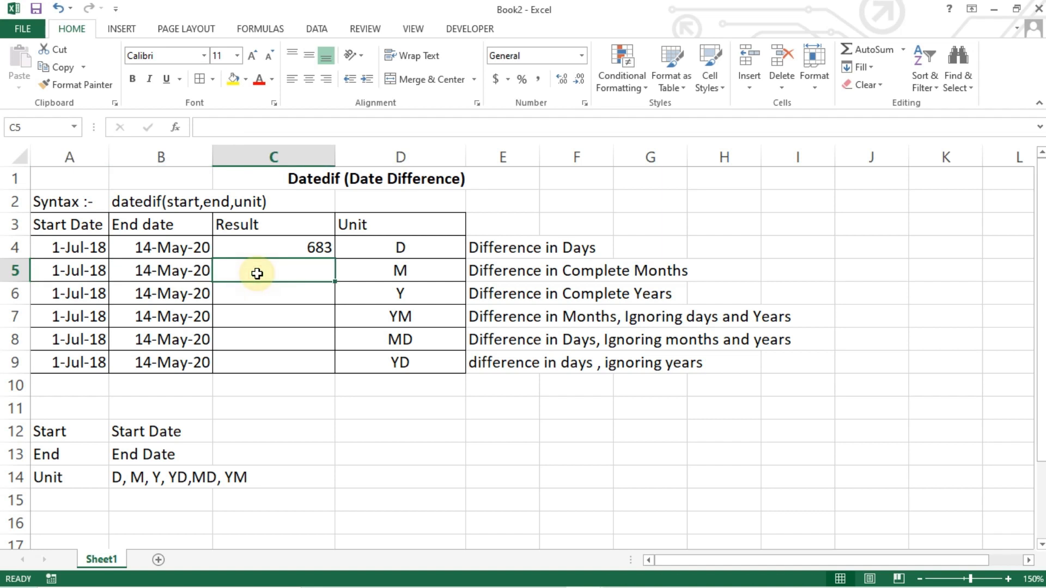
{"action": "type", "text": "=datedif("}
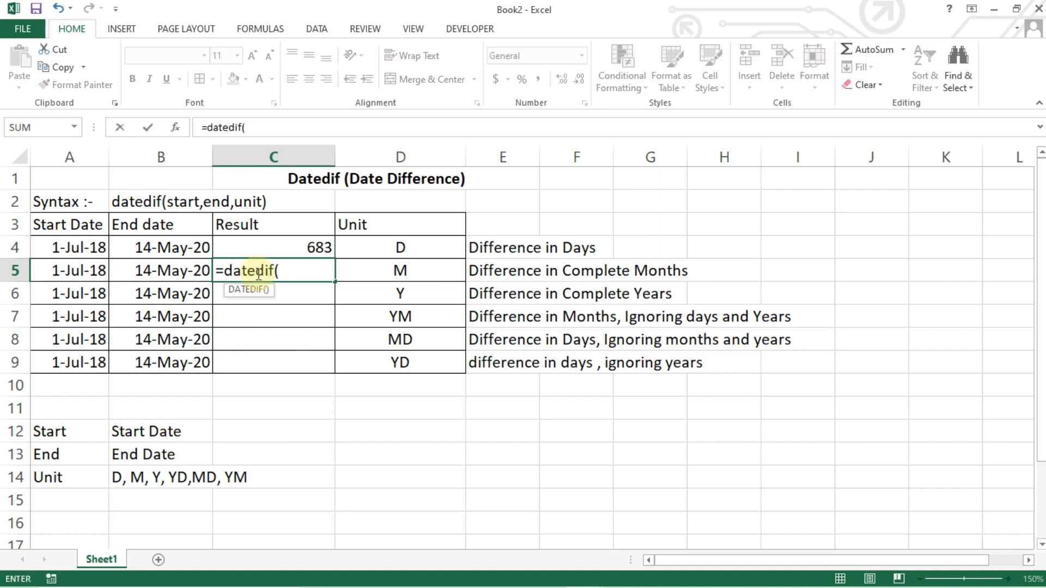
{"action": "left_click", "coordinate": [83, 272]}
{"action": "type", "text": ","}
{"action": "left_click", "coordinate": [142, 274]}
{"action": "type", "text": ",\"M\")"}
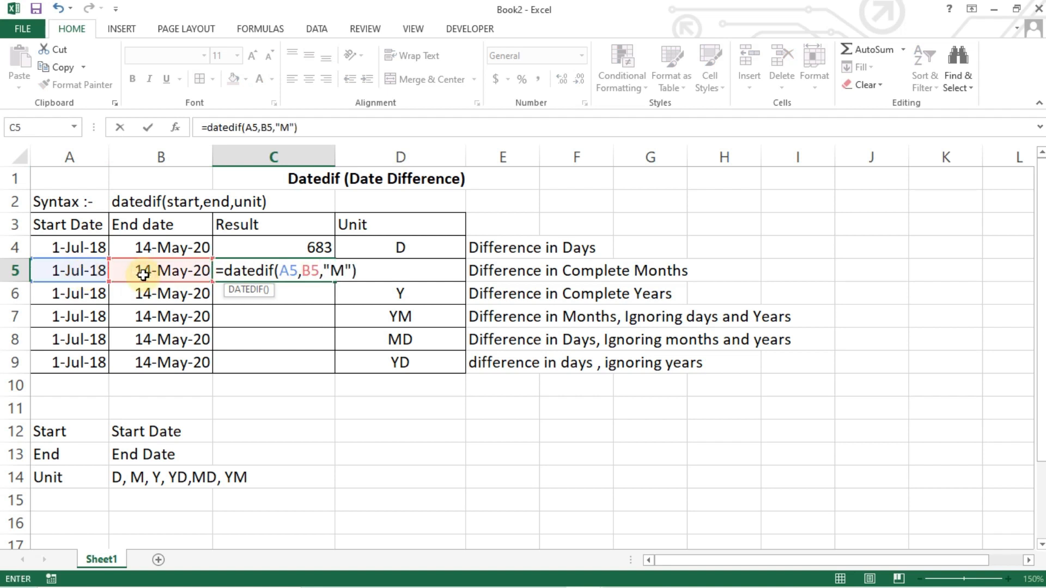
{"action": "key", "text": "Return"}
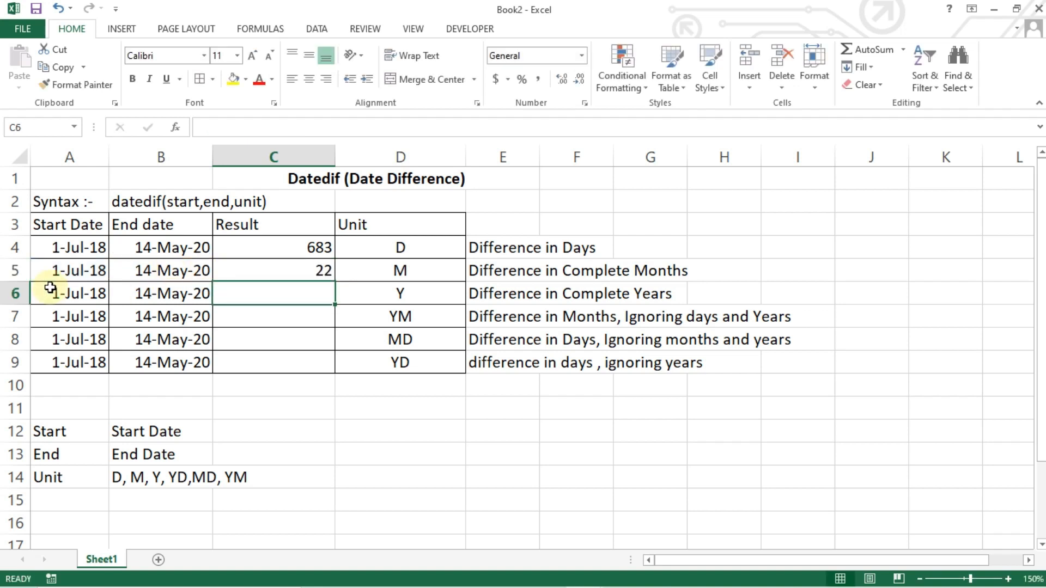
- Examine the complete-months formula in C5 together with the start date in A5 and the end date in B5
{"action": "left_click", "coordinate": [261, 275]}
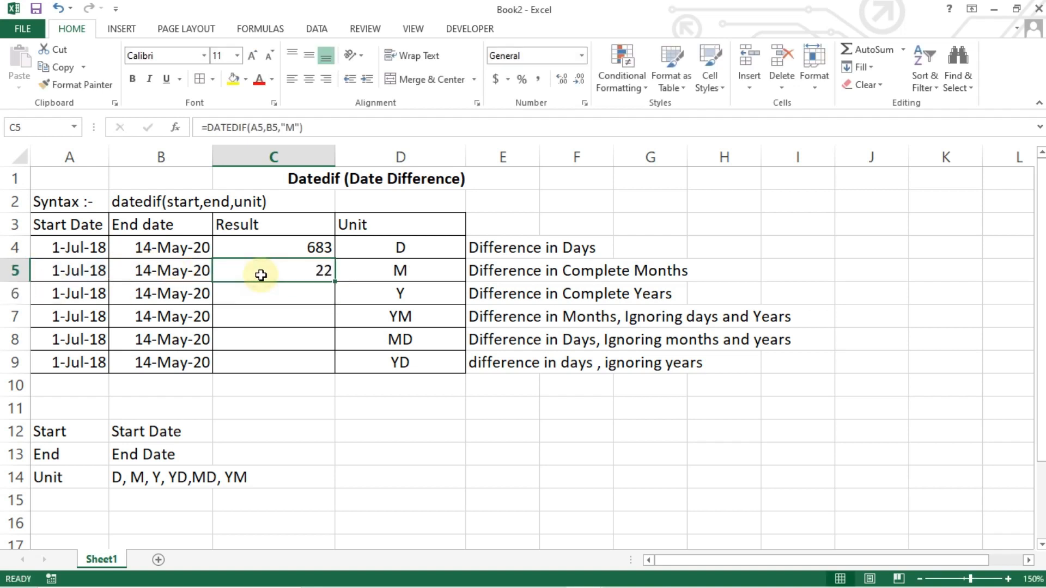
{"action": "left_click", "coordinate": [56, 276]}
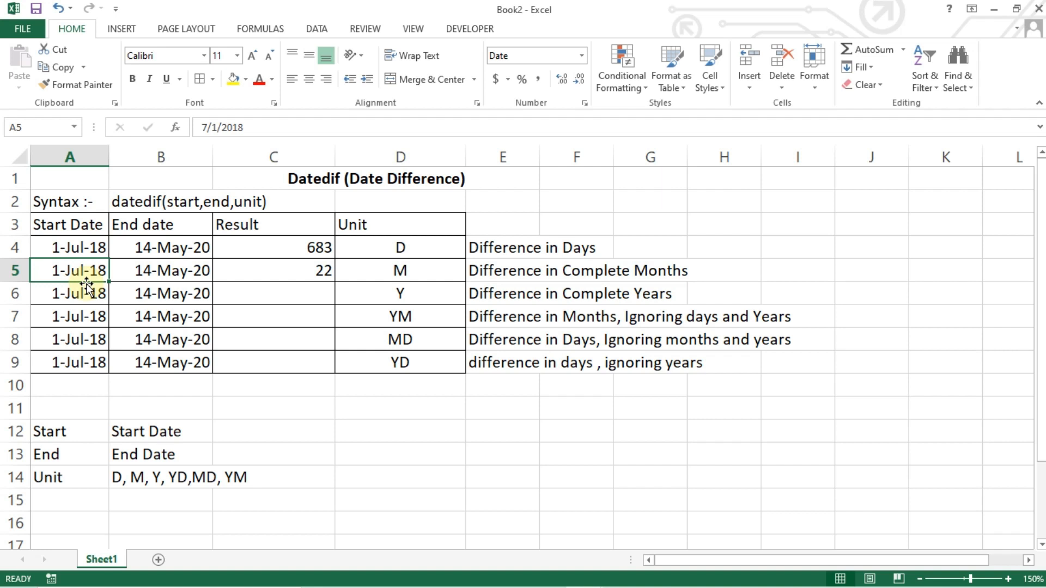
{"action": "left_click", "coordinate": [285, 267]}
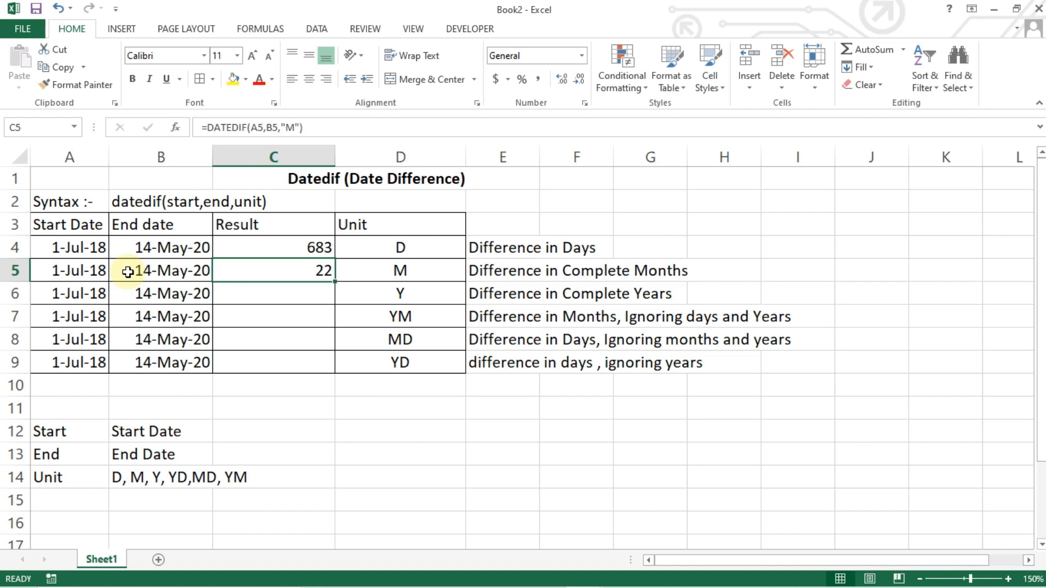
{"action": "left_click", "coordinate": [82, 268]}
{"action": "left_click", "coordinate": [123, 268]}
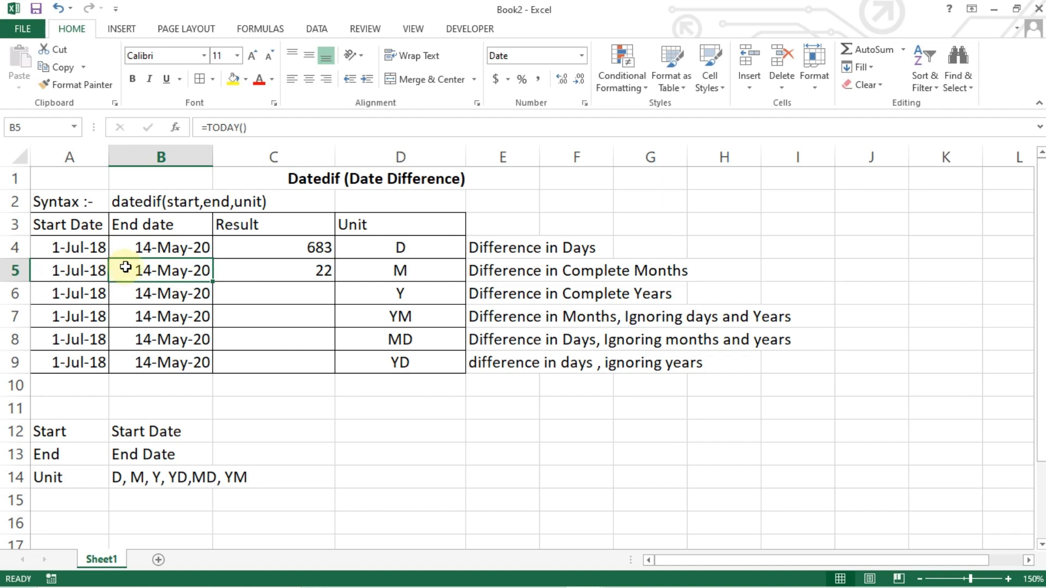
{"action": "left_click", "coordinate": [244, 266]}
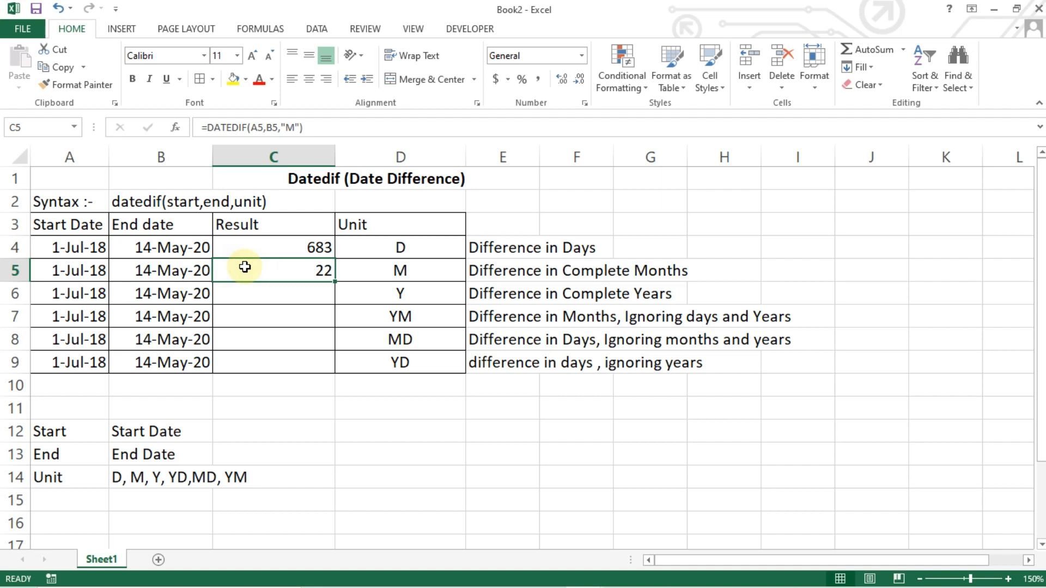
- Enter =DATEDIF(A6,B6,"Y") in C6 to calculate the difference in complete years
{"action": "left_click", "coordinate": [245, 294]}
{"action": "double_click", "coordinate": [245, 294]}
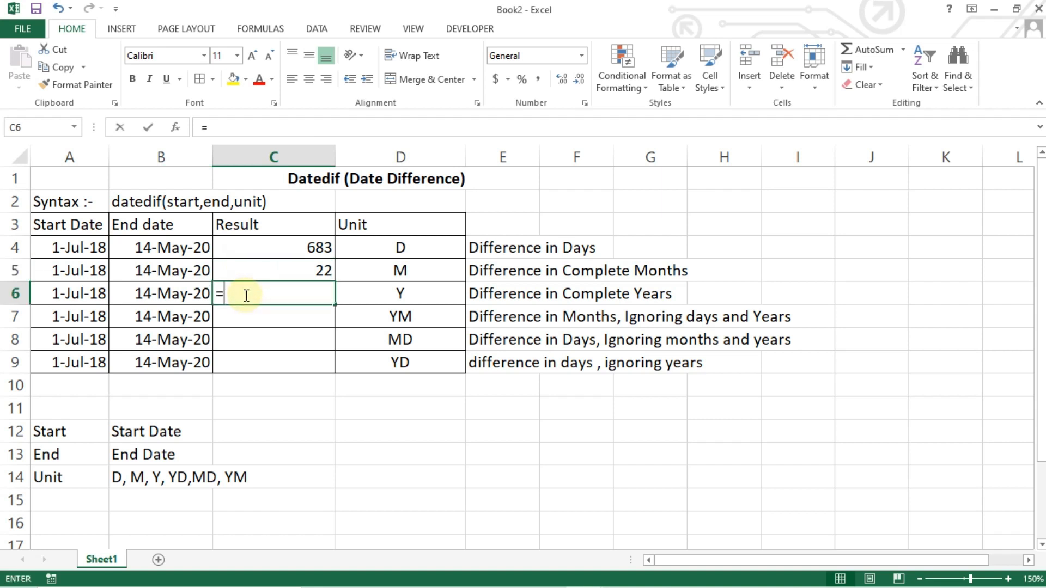
{"action": "type", "text": "=date"}
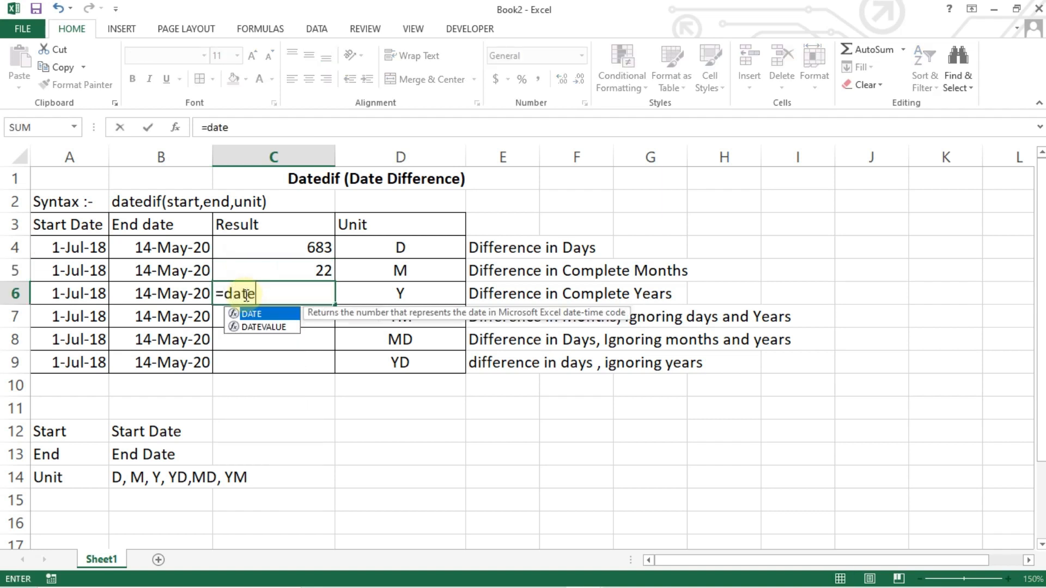
{"action": "type", "text": "dif("}
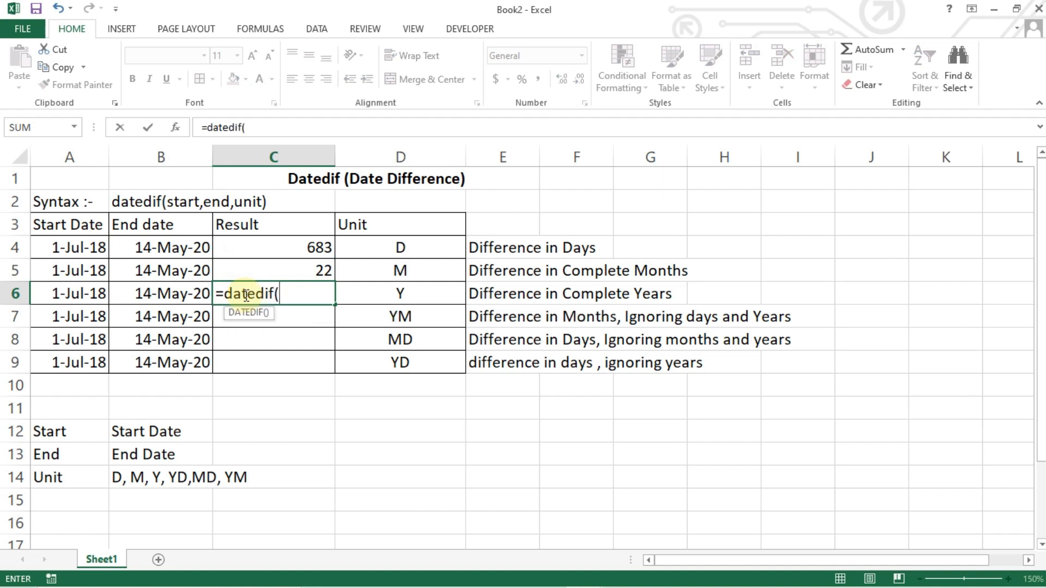
{"action": "left_click", "coordinate": [93, 296]}
{"action": "type", "text": ","}
{"action": "left_click", "coordinate": [123, 298]}
{"action": "type", "text": ",\"Y\")"}
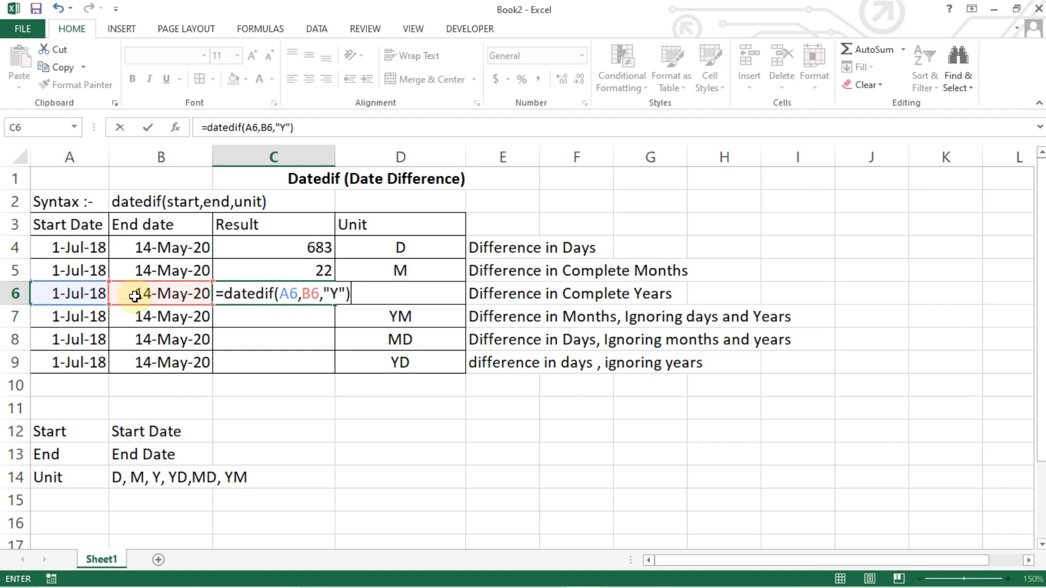
{"action": "key", "text": "Return"}
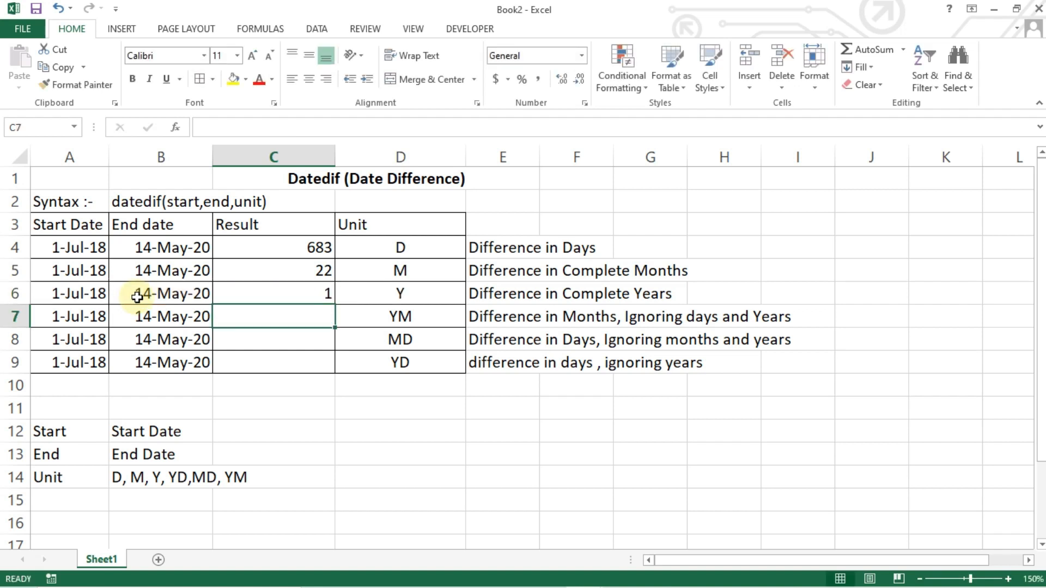
- Clear the end date formula from cell B6 in the complete-years row
{"action": "left_click", "coordinate": [154, 303]}
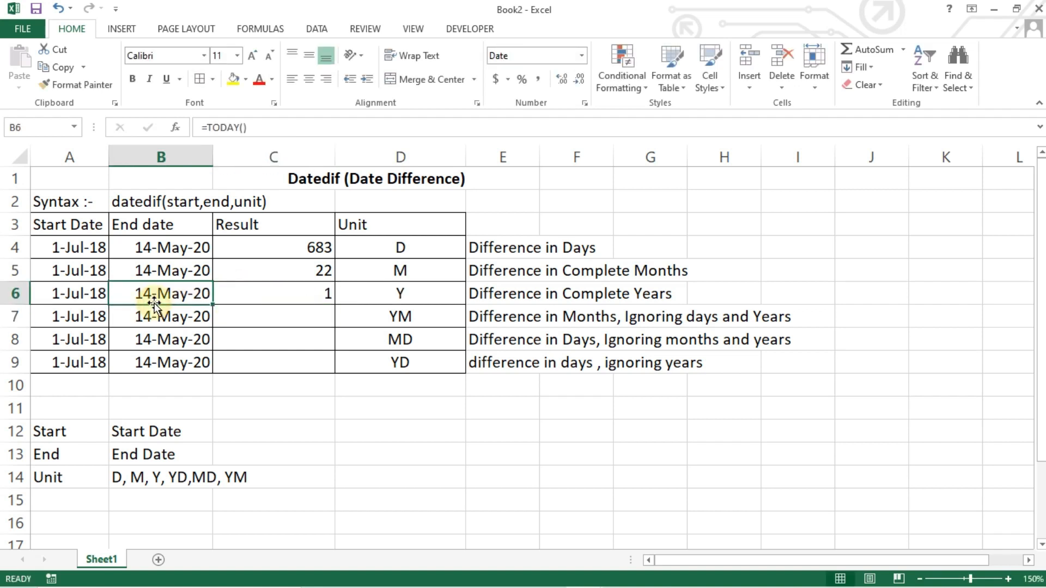
{"action": "key", "text": "BackSpace"}
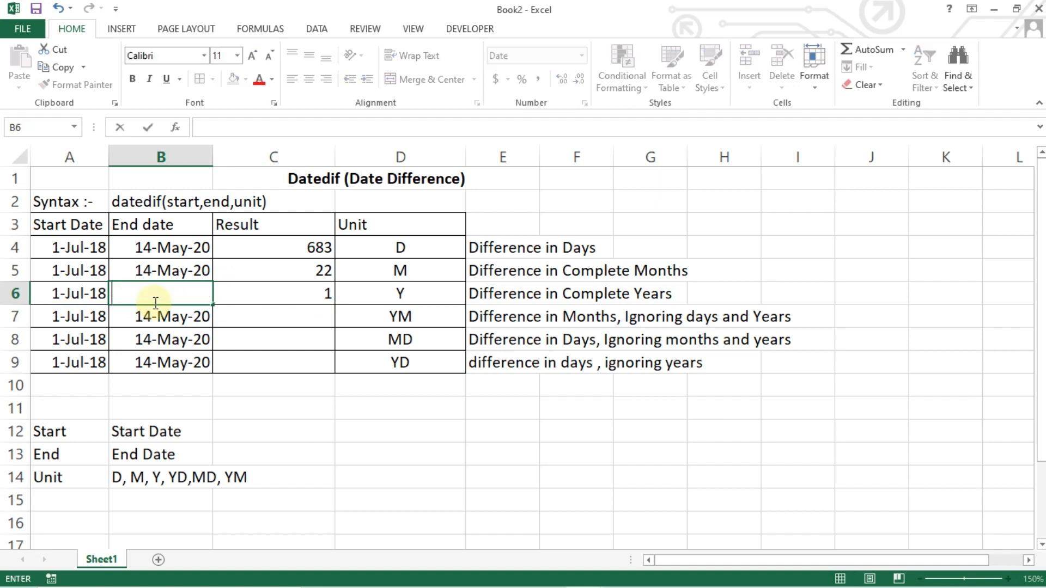
{"action": "key", "text": "ctrl+Return"}
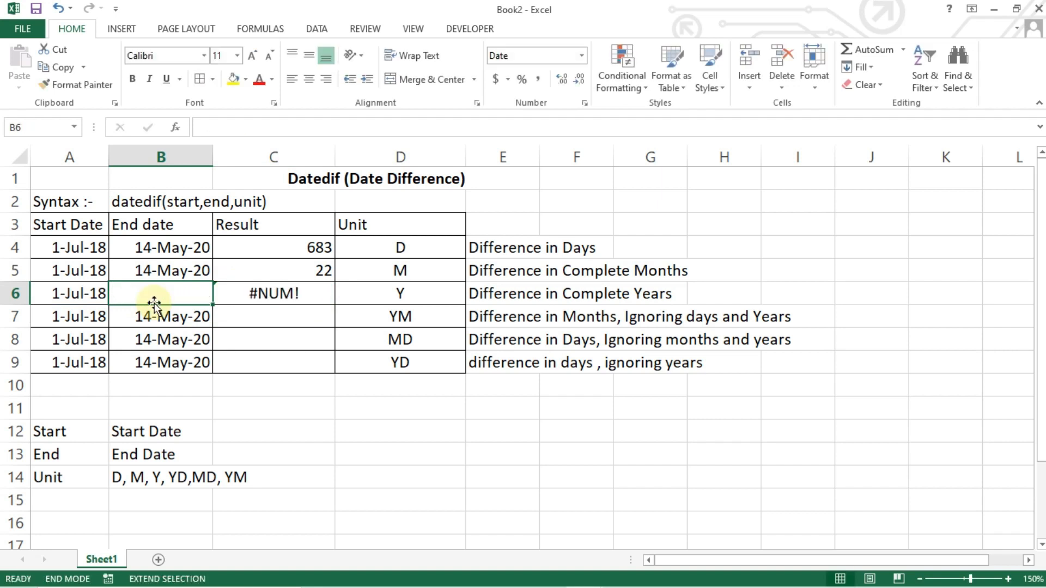
- Enter 1-7-2020 as the end date in B6 of the complete-years row
{"action": "key", "text": "Home"}
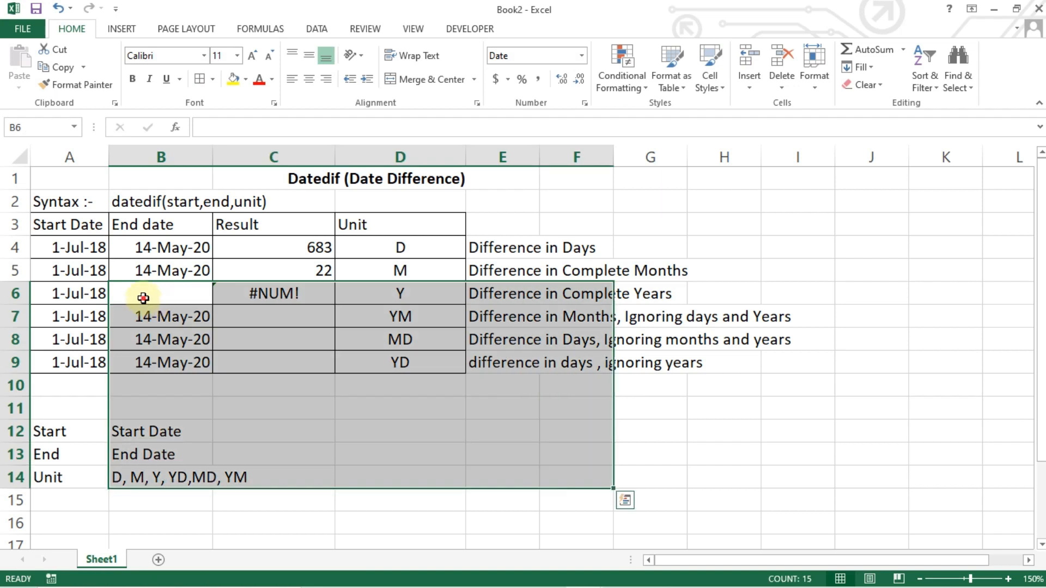
{"action": "left_click", "coordinate": [143, 298]}
{"action": "type", "text": "1-7-2020"}
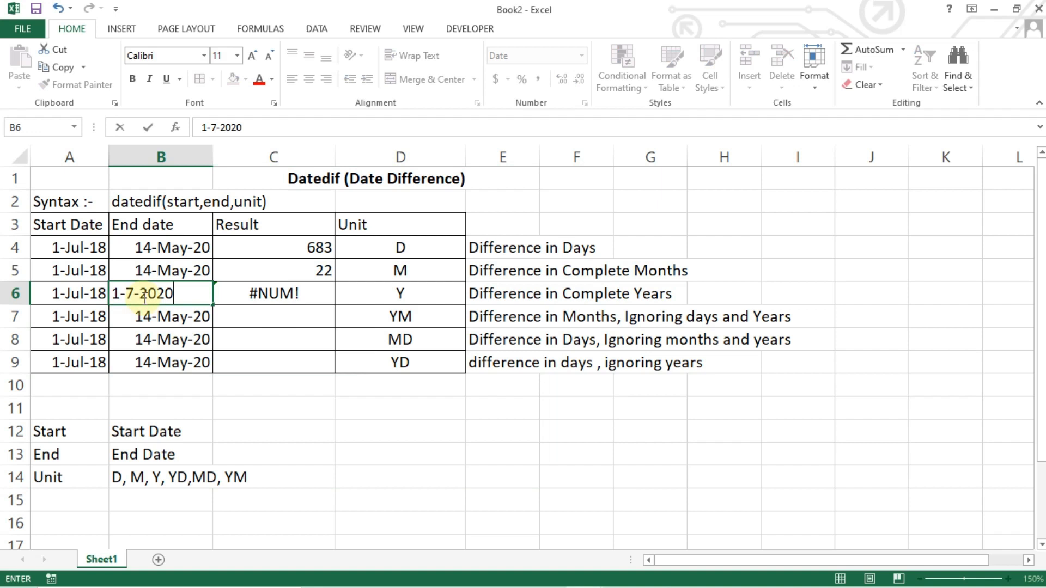
{"action": "key", "text": "Return"}
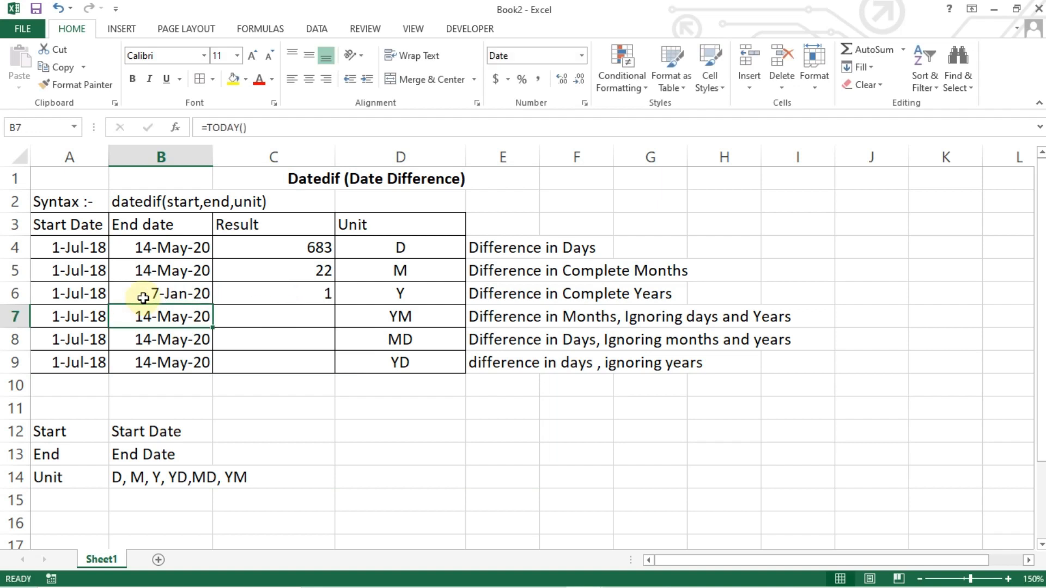
- Change the end date in B6 to 7/1/2020 and check the complete-years result in C6
{"action": "left_click", "coordinate": [147, 296]}
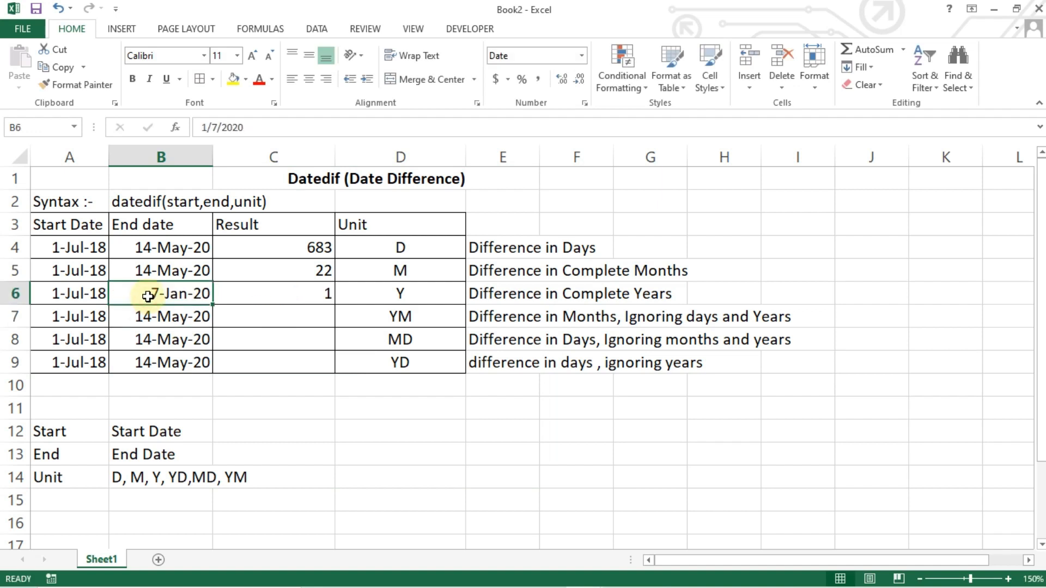
{"action": "key", "text": "F2"}
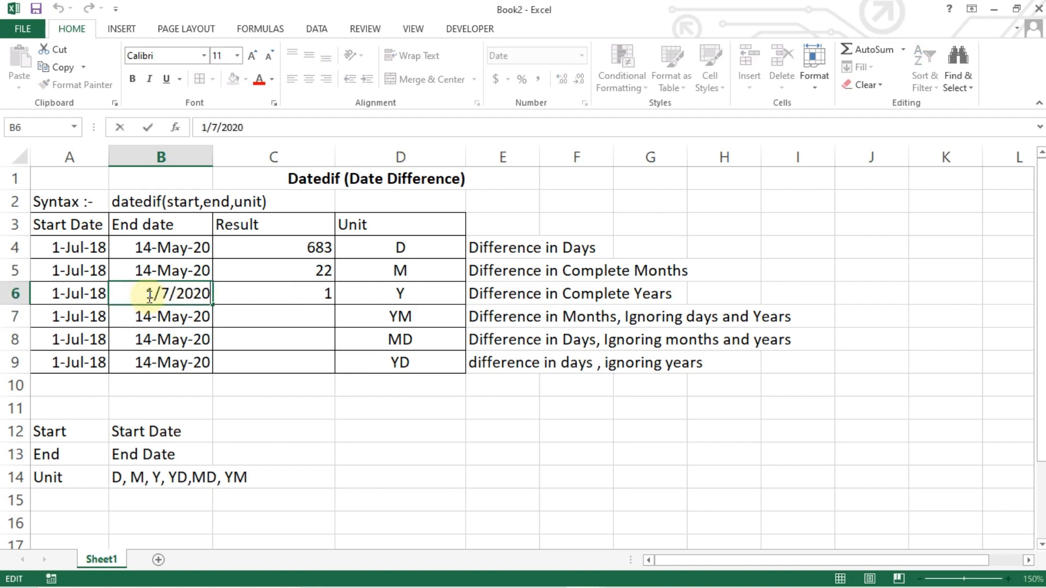
{"action": "key", "text": "Left"}
{"action": "key", "text": "Left"}
{"action": "key", "text": "Left"}
{"action": "key", "text": "Left"}
{"action": "key", "text": "Left"}
{"action": "key", "text": "BackSpace"}
{"action": "type", "text": "1"}
{"action": "key", "text": "BackSpace"}
{"action": "type", "text": "7"}
{"action": "key", "text": "Return"}
{"action": "left_click", "coordinate": [148, 297]}
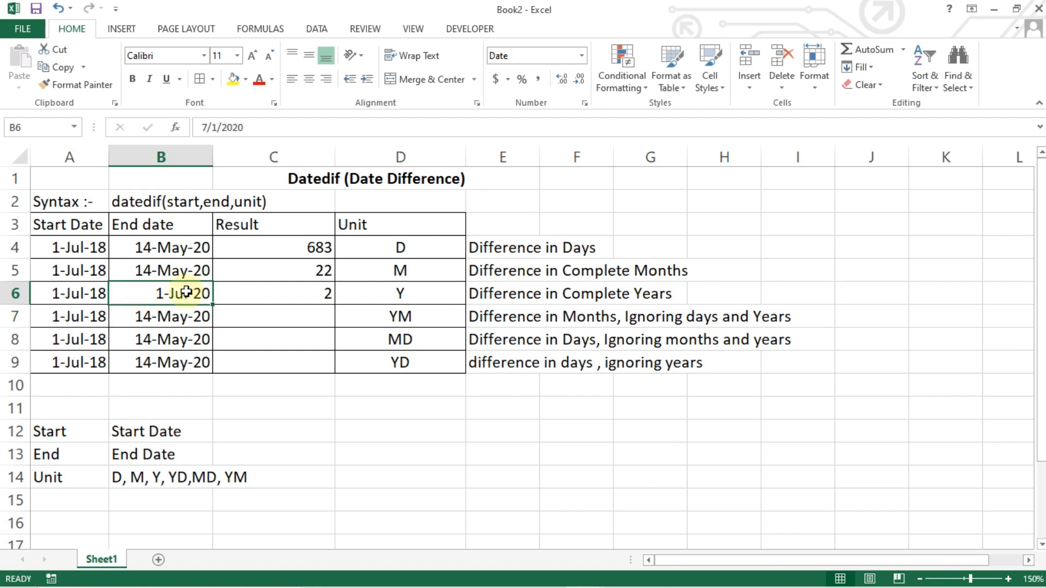
{"action": "left_click", "coordinate": [252, 289]}
{"action": "left_click", "coordinate": [176, 300]}
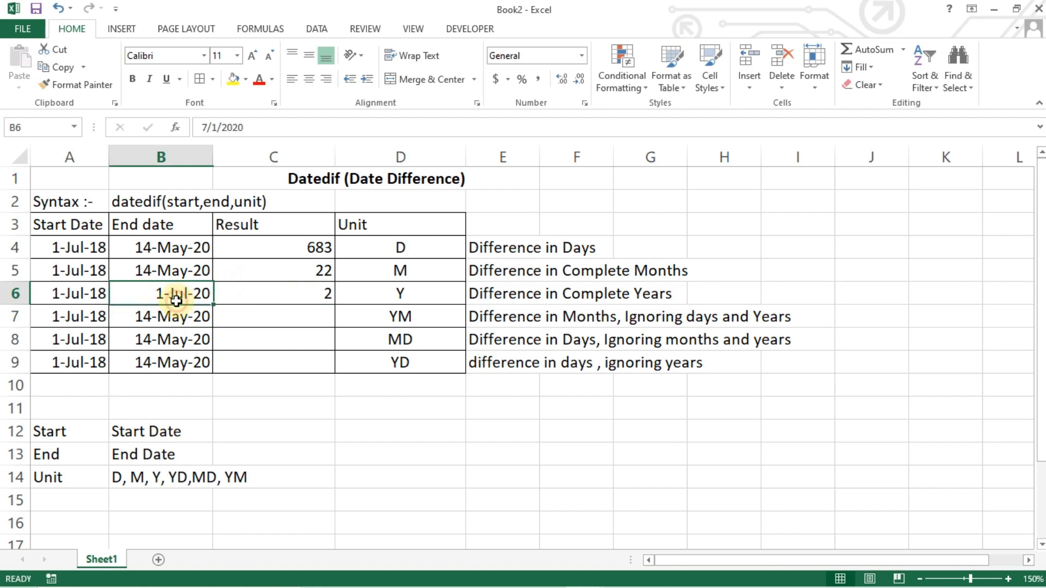
{"action": "key", "text": "Up"}
{"action": "type", "text": "="}
{"action": "left_click", "coordinate": [176, 299]}
{"action": "key", "text": "Return"}
{"action": "left_click", "coordinate": [175, 300]}
- Undo the last date changes in B6, clear the cell and fill the =TODAY() formula down from B5
{"action": "key", "text": "ctrl+z"}
{"action": "key", "text": "ctrl+z"}
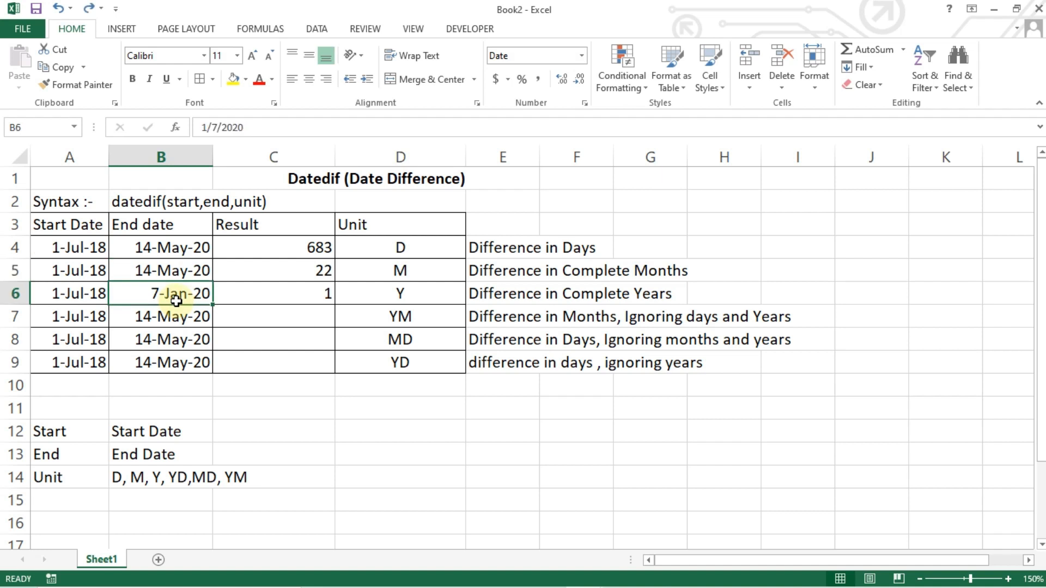
{"action": "key", "text": "Delete"}
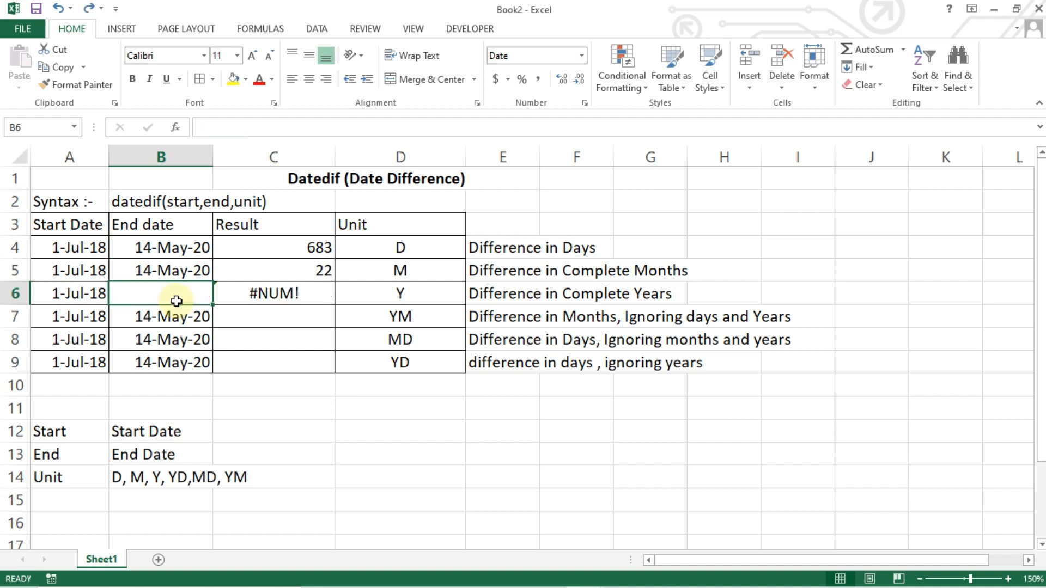
{"action": "key", "text": "ctrl+d"}
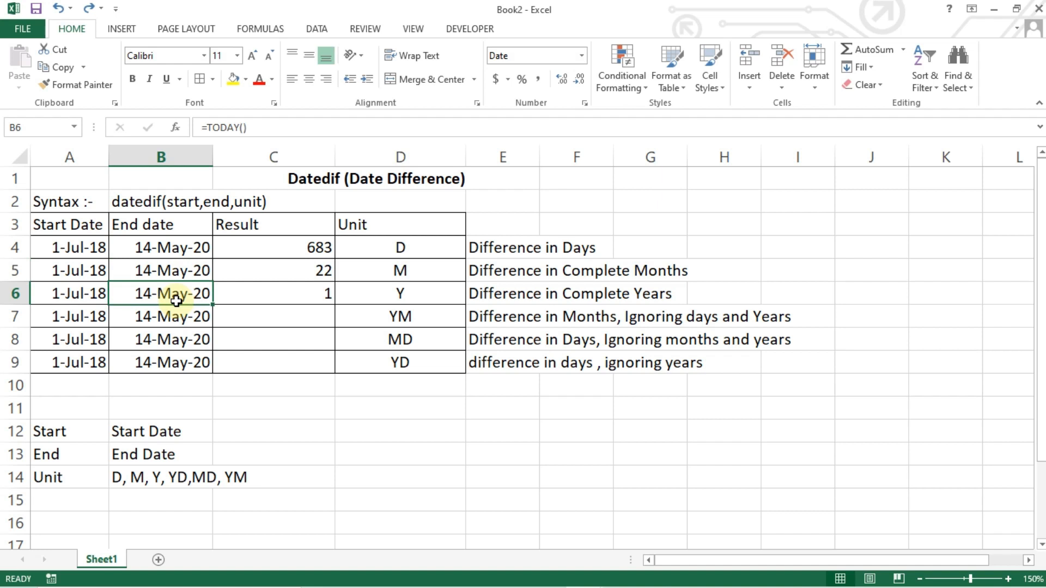
- Enter =DATEDIF(A7,B7,"YM") in C7 to calculate the difference in months, ignoring days and years
{"action": "left_click", "coordinate": [280, 325]}
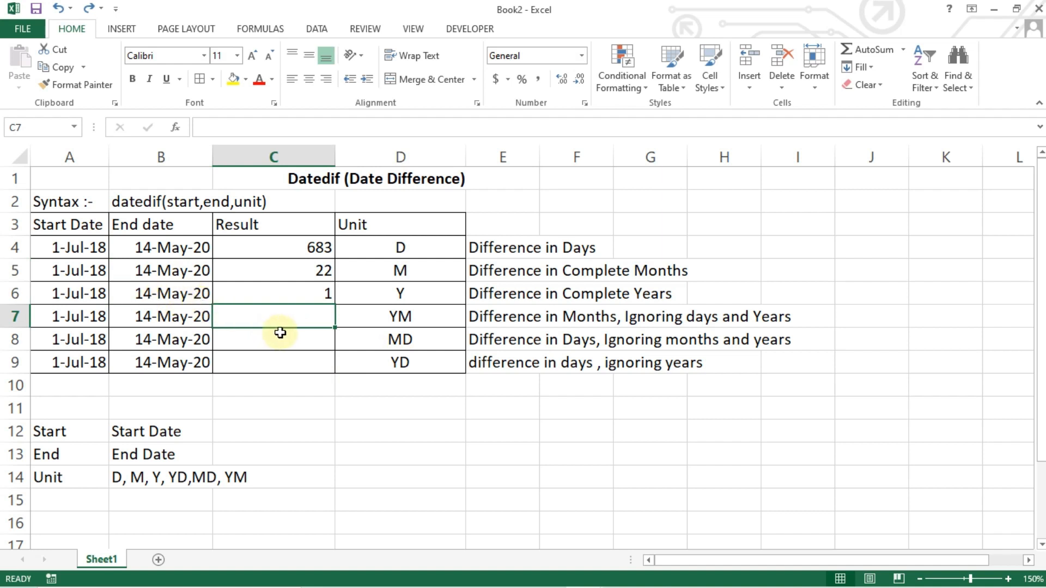
{"action": "left_click", "coordinate": [66, 280]}
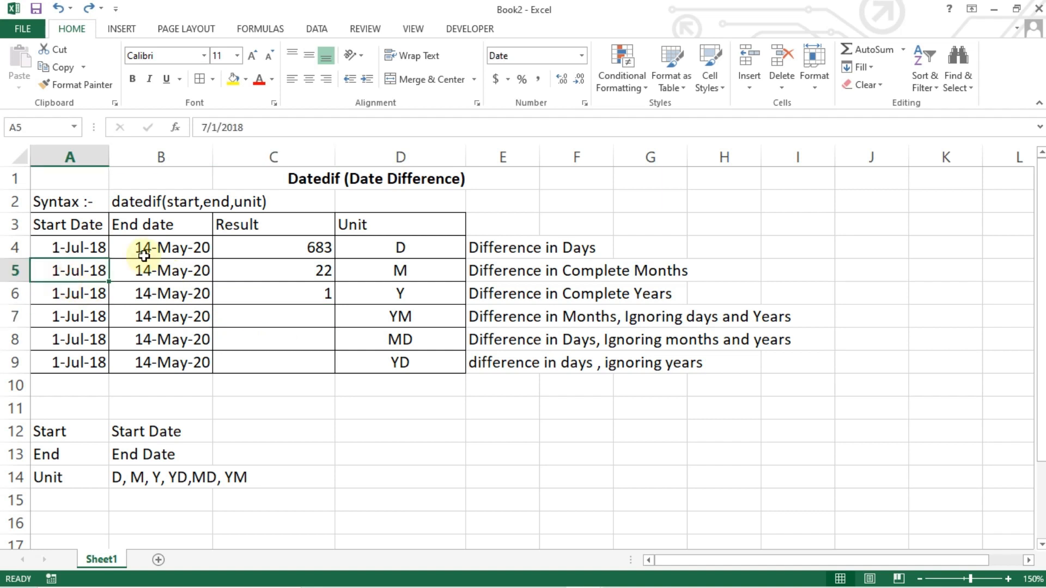
{"action": "left_click", "coordinate": [146, 268]}
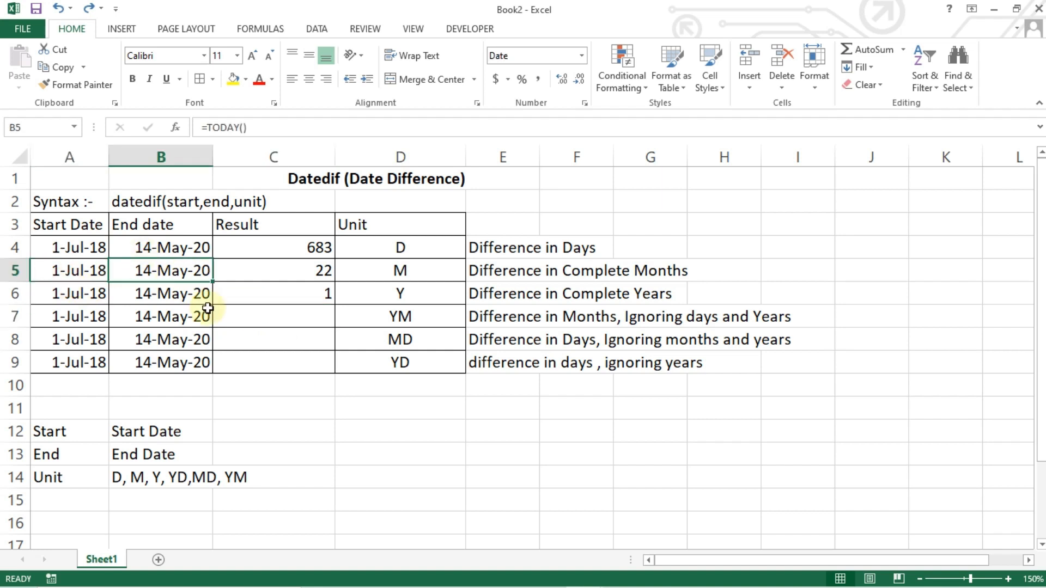
{"action": "left_click", "coordinate": [231, 313]}
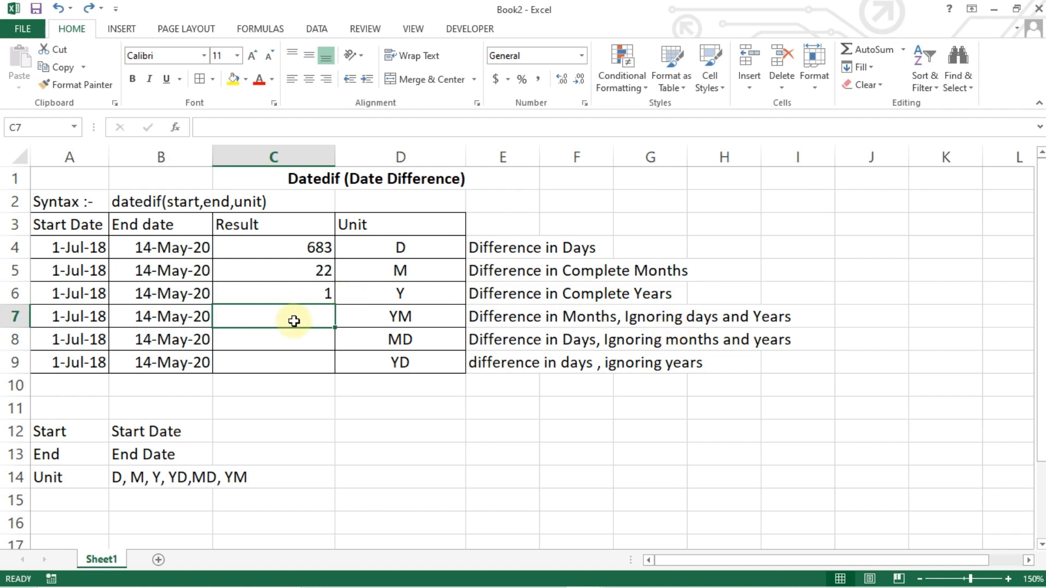
{"action": "type", "text": "=d"}
{"action": "key", "text": "Escape"}
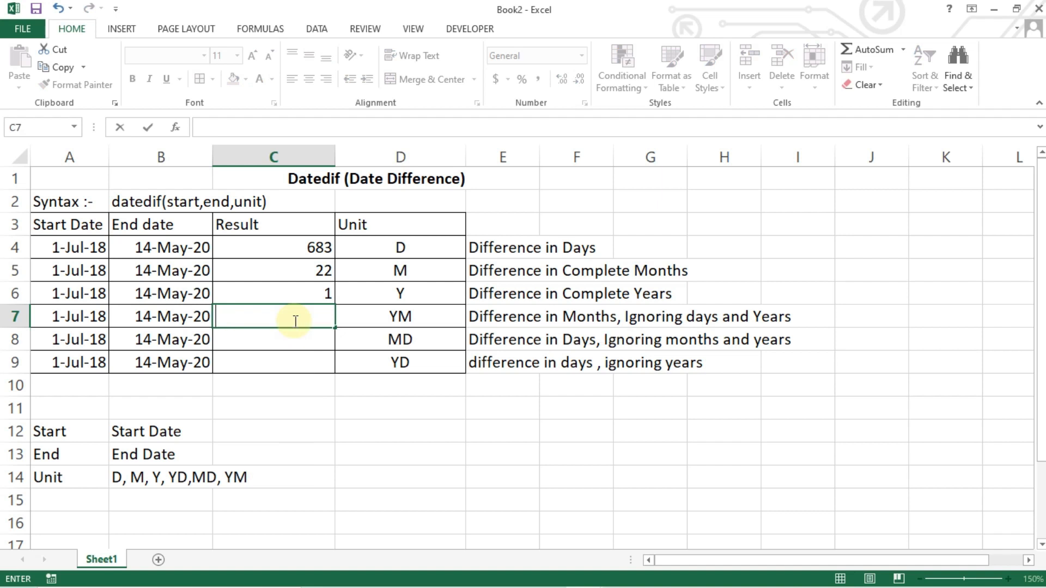
{"action": "type", "text": "=date"}
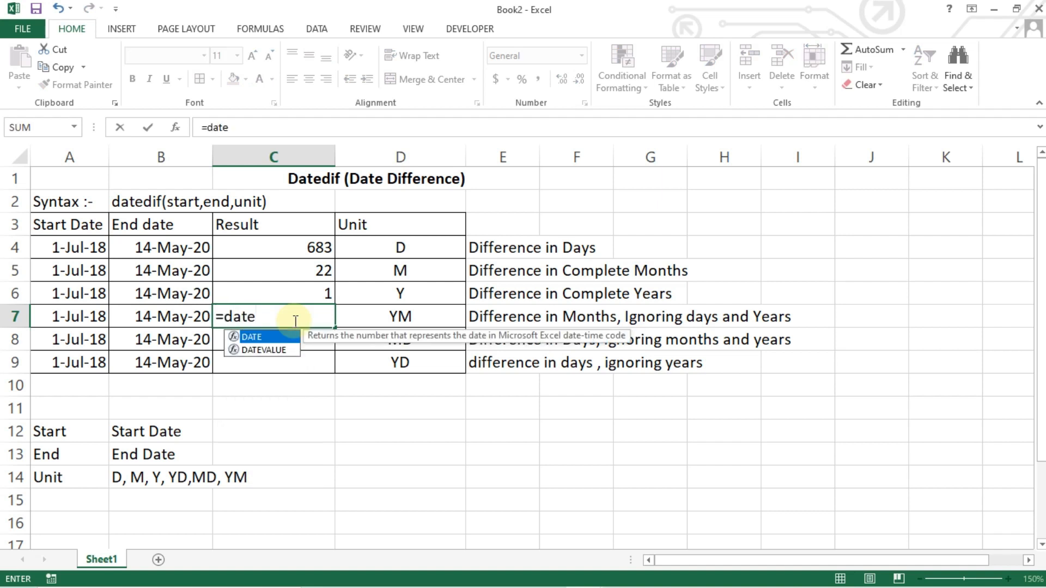
{"action": "type", "text": "dif("}
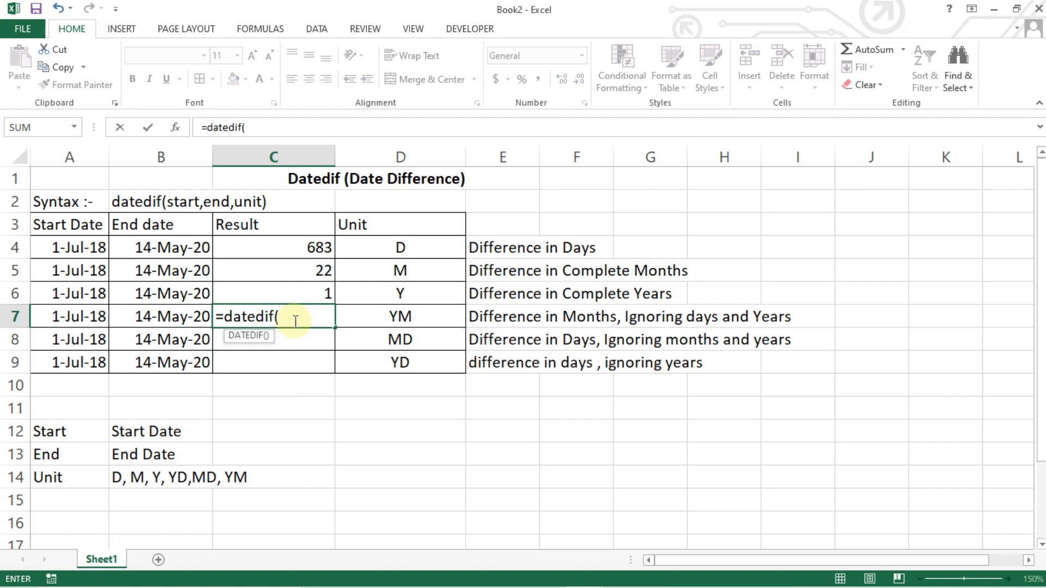
{"action": "left_click", "coordinate": [74, 316]}
{"action": "type", "text": ","}
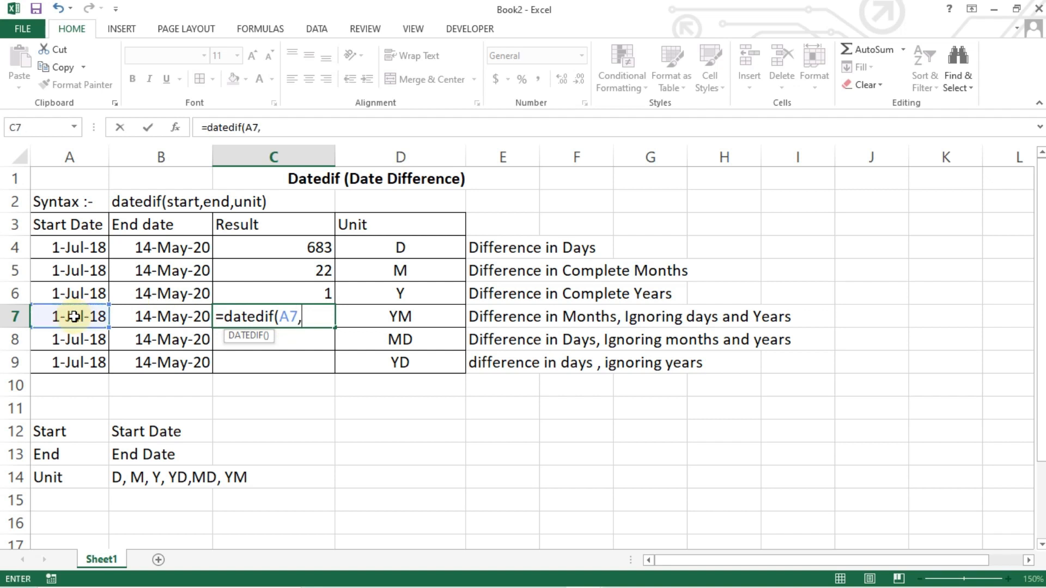
{"action": "left_click", "coordinate": [120, 316]}
{"action": "type", "text": ",\"YM"}
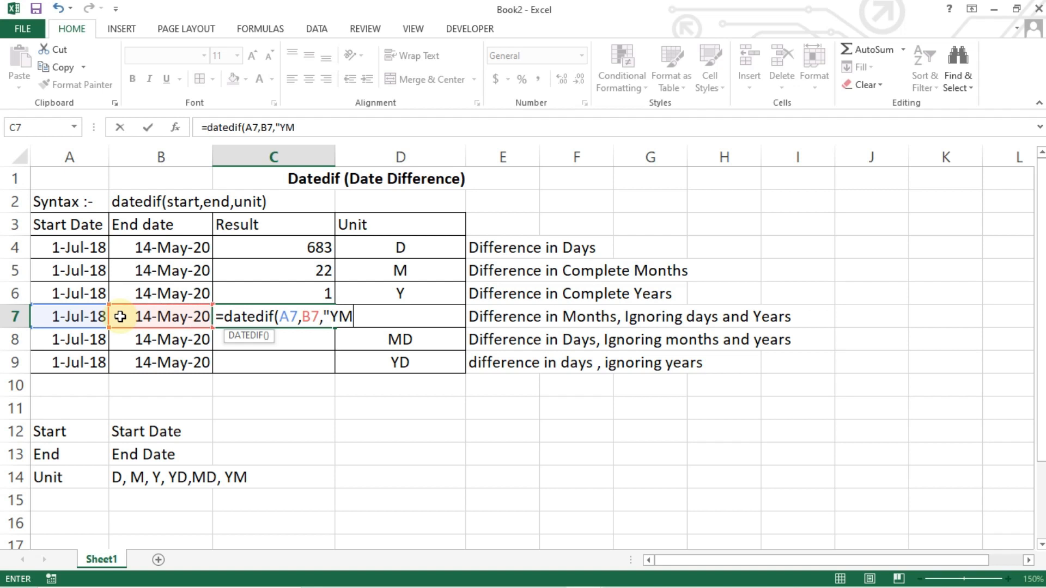
{"action": "type", "text": ")"}
{"action": "key", "text": "BackSpace"}
{"action": "type", "text": "\")"}
{"action": "key", "text": "Return"}
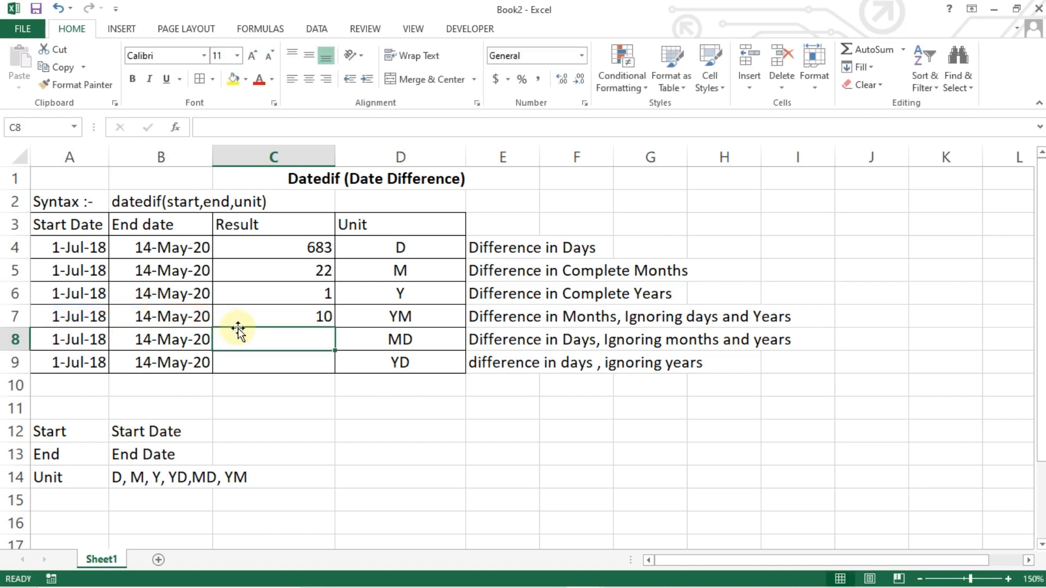
- Examine the YM formula in C7 together with the start date in A7
{"action": "left_click", "coordinate": [265, 316]}
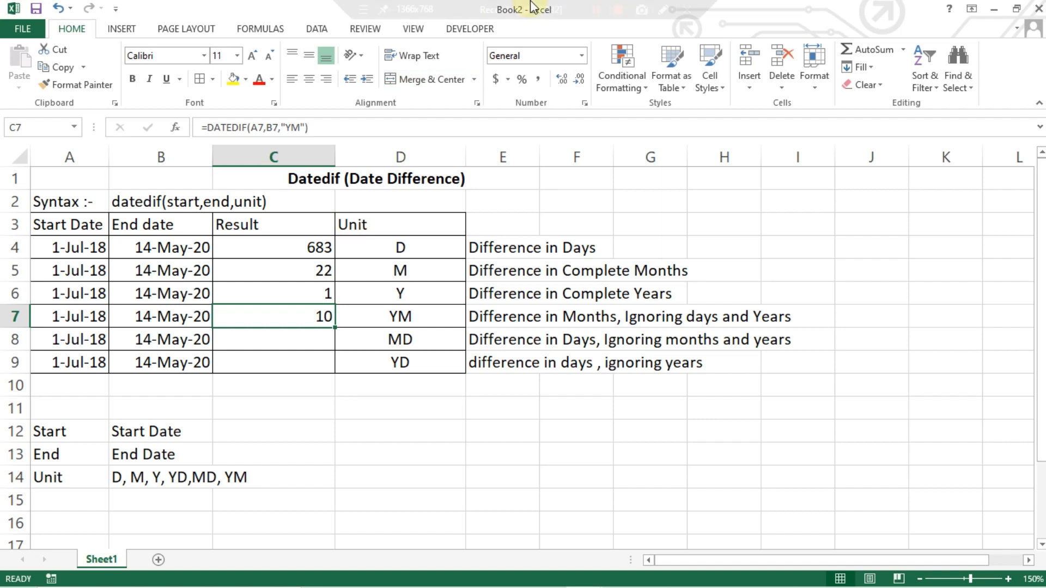
{"action": "mouse_move", "coordinate": [533, 7]}
{"action": "left_click", "coordinate": [596, 9]}
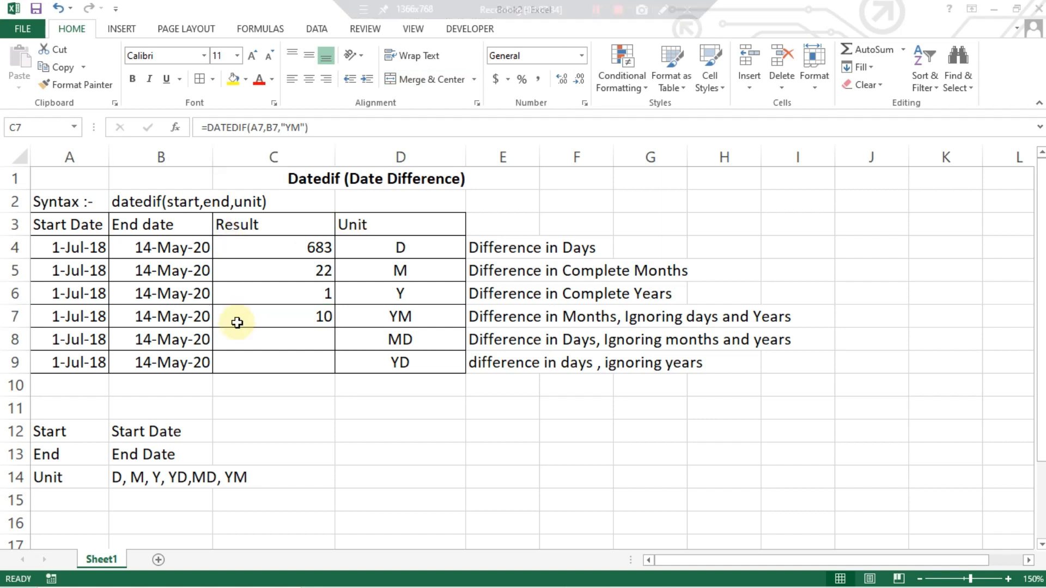
{"action": "left_click", "coordinate": [237, 323]}
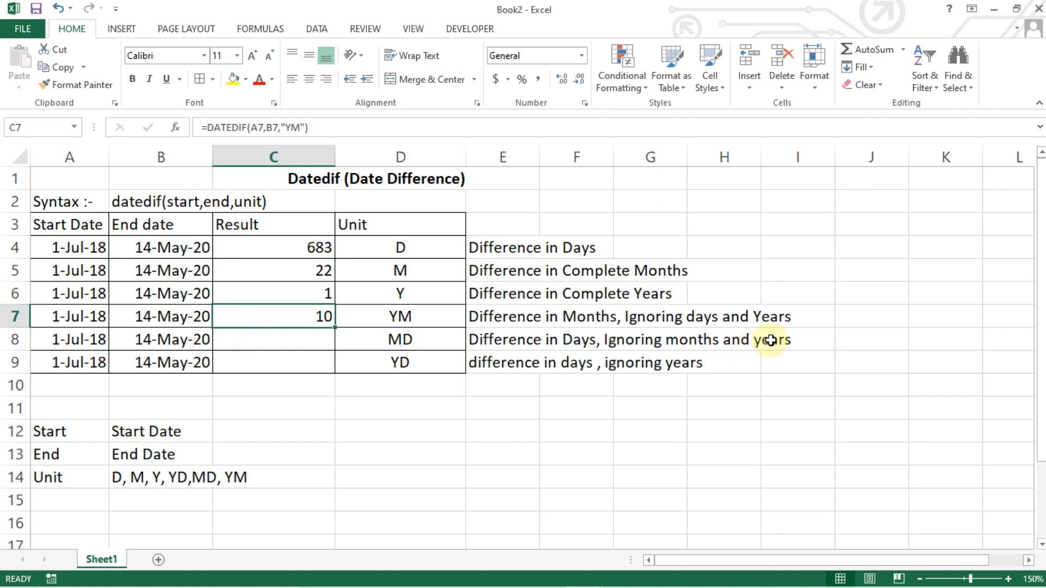
{"action": "left_click", "coordinate": [63, 324]}
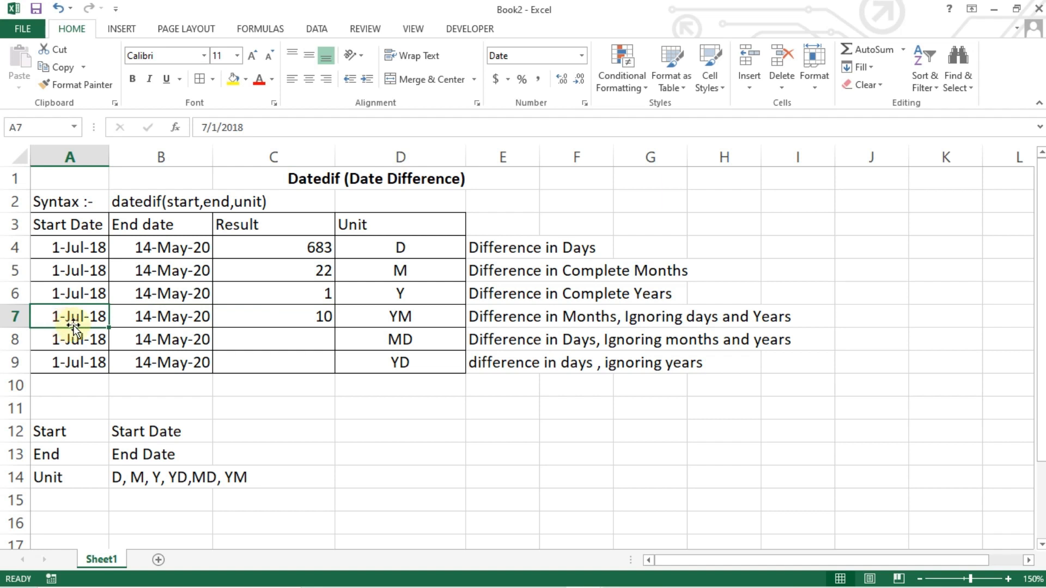
- List the months Aug, Sep, Oct, Nov, Dec, Jan, Feb and Mar down the cells D12 to D19
{"action": "left_click", "coordinate": [450, 427]}
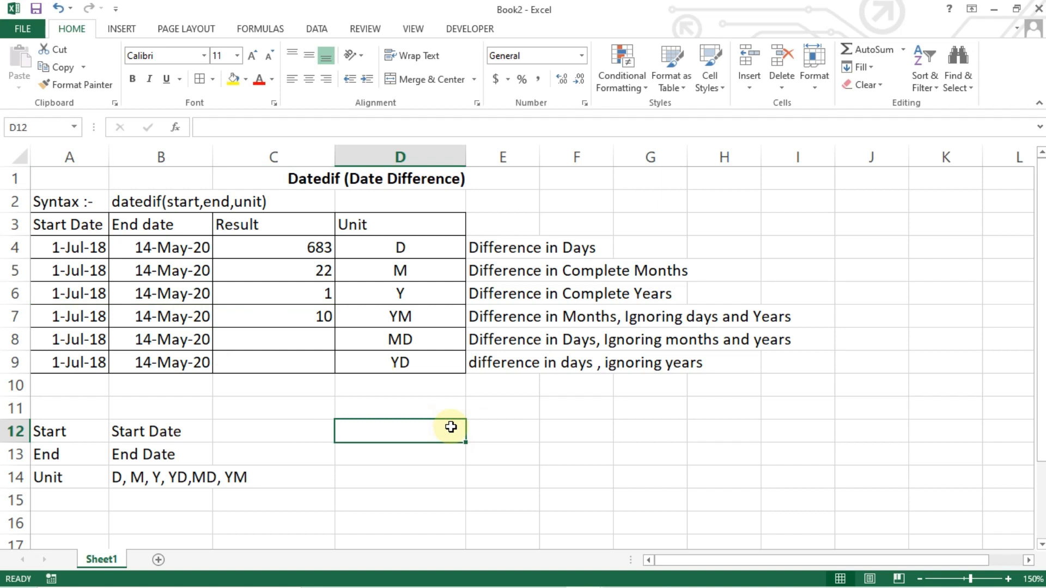
{"action": "type", "text": "Aug"}
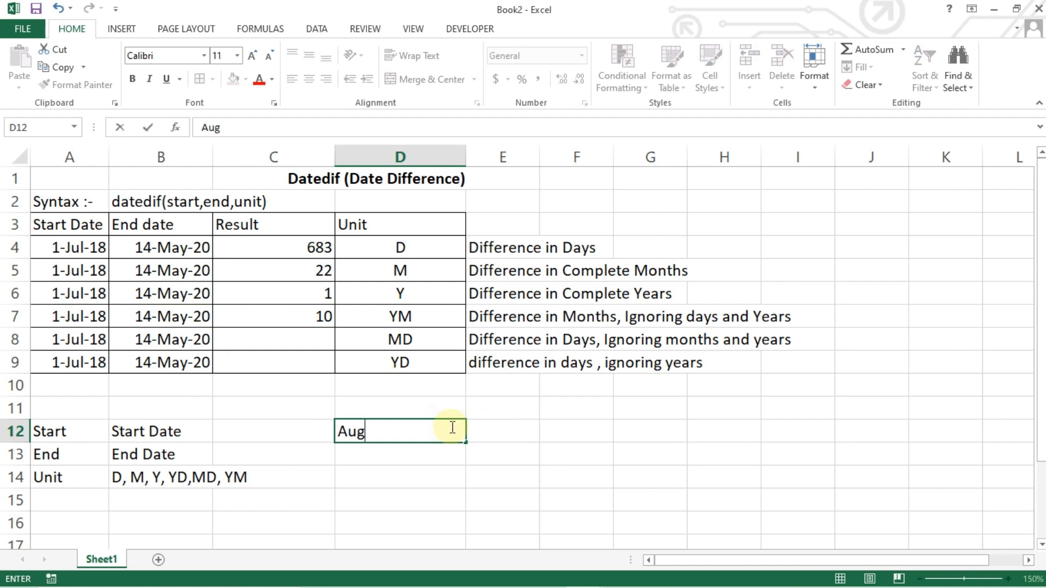
{"action": "key", "text": "Return"}
{"action": "type", "text": "Sep"}
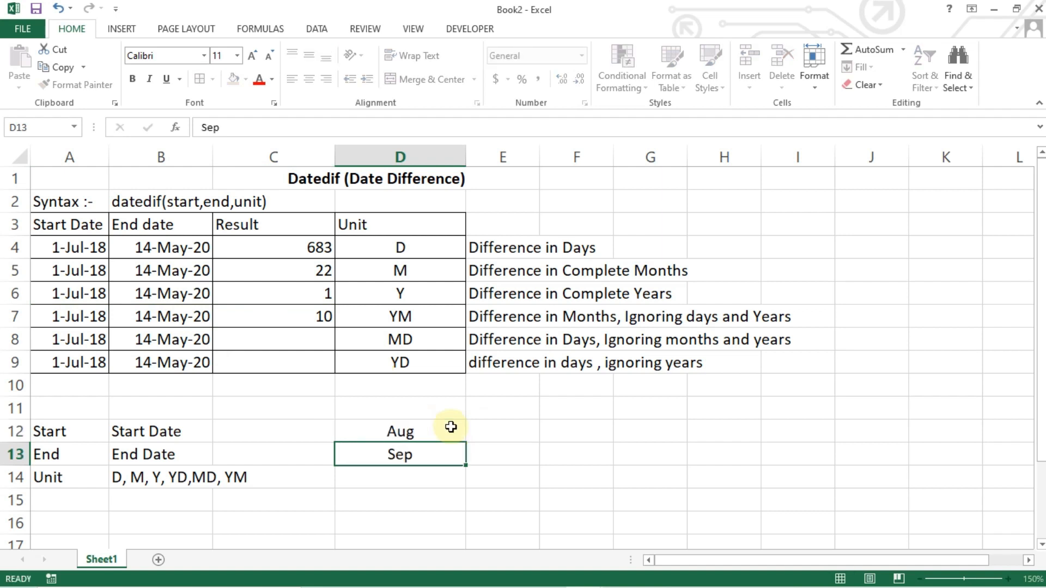
{"action": "key", "text": "Return"}
{"action": "type", "text": "Oct"}
{"action": "key", "text": "Return"}
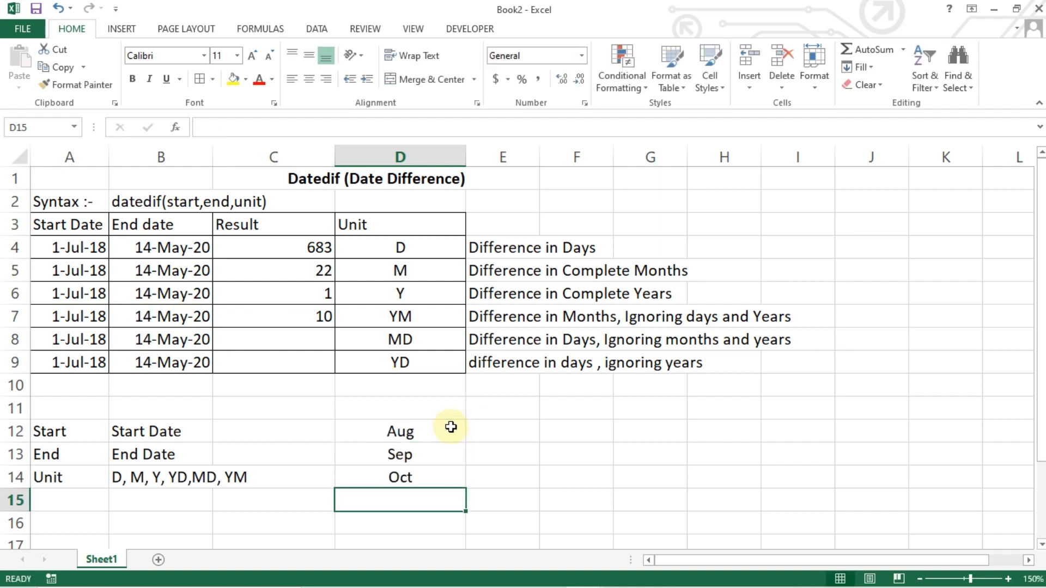
{"action": "type", "text": "Nov"}
{"action": "key", "text": "Return"}
{"action": "type", "text": "Dec"}
{"action": "key", "text": "Return"}
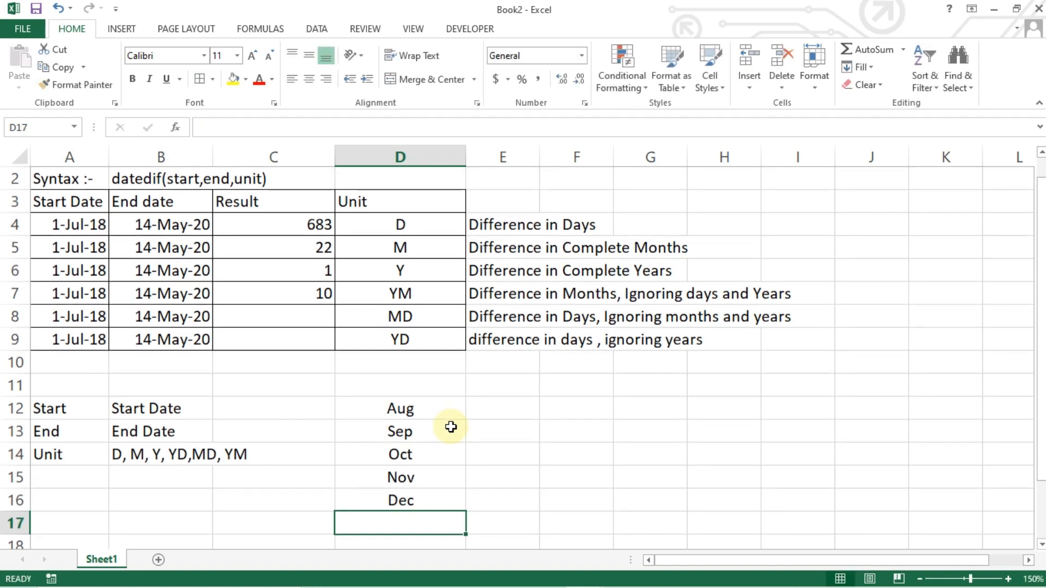
{"action": "type", "text": "Jan"}
{"action": "key", "text": "Return"}
{"action": "type", "text": "Feb"}
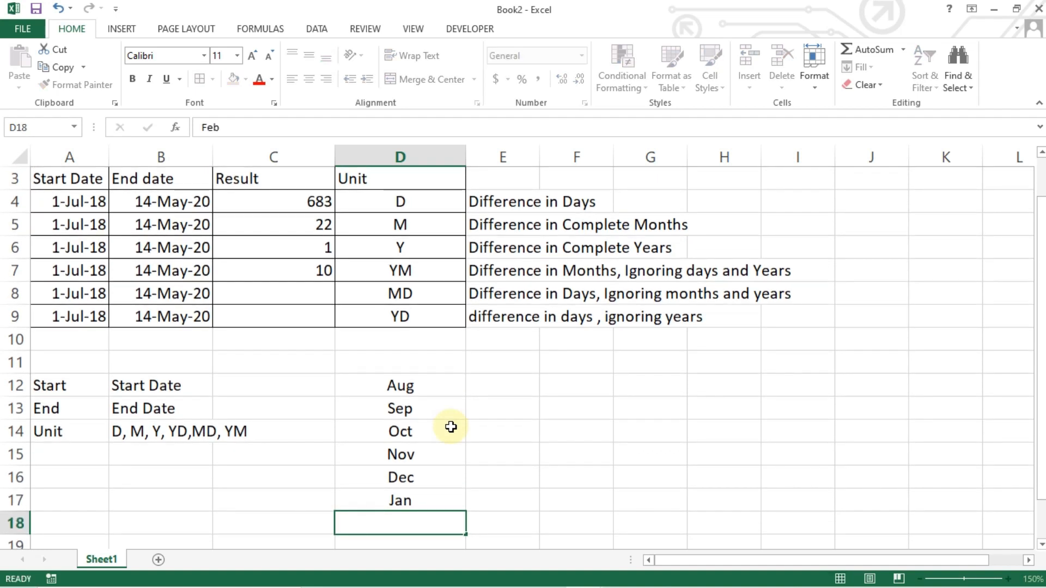
{"action": "key", "text": "Return"}
{"action": "type", "text": "Mar"}
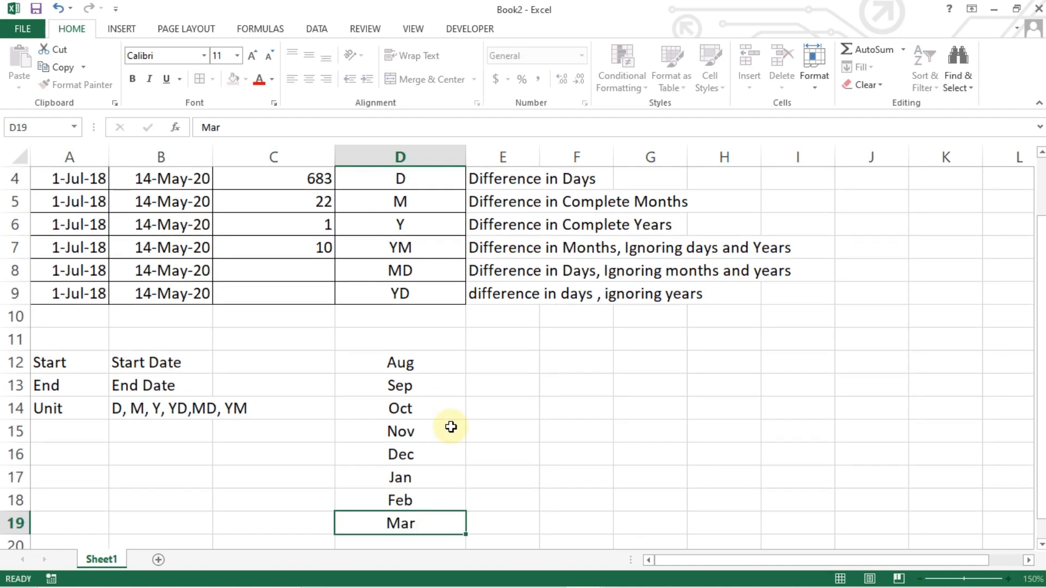
{"action": "key", "text": "Return"}
- Select the month list from D12 to D19 to count its entries
{"action": "key", "text": "Up"}
{"action": "key", "text": "Up"}
{"action": "key", "text": "Up"}
{"action": "key", "text": "Up"}
{"action": "key", "text": "Up"}
{"action": "key", "text": "Up"}
{"action": "key", "text": "Up"}
{"action": "key", "text": "Up"}
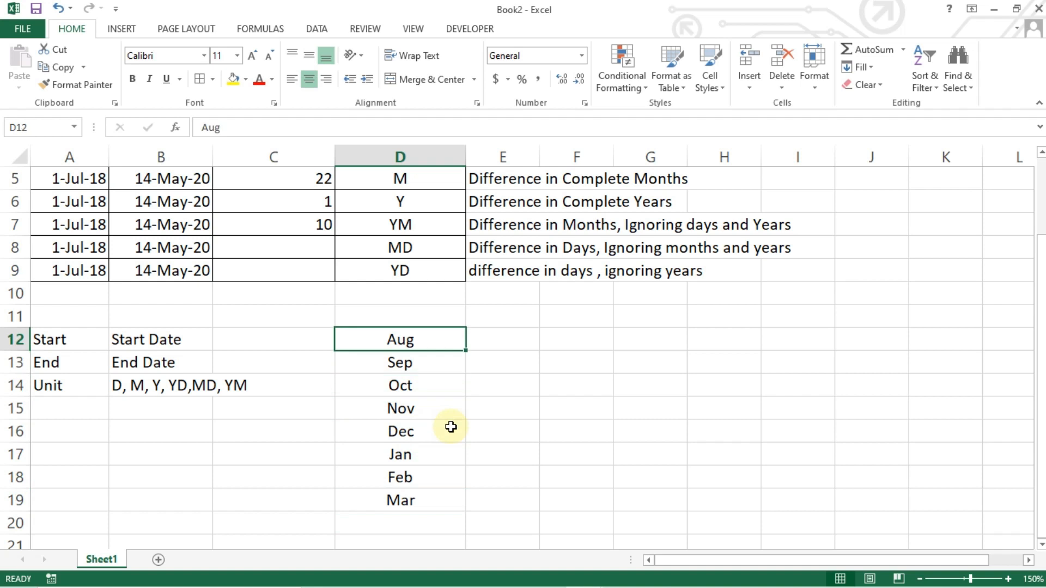
{"action": "key", "text": "shift+Down"}
{"action": "key", "text": "shift+Down"}
{"action": "key", "text": "shift+Down"}
{"action": "key", "text": "shift+Down"}
{"action": "key", "text": "shift+Down"}
{"action": "key", "text": "shift+Down"}
{"action": "key", "text": "shift+Down"}
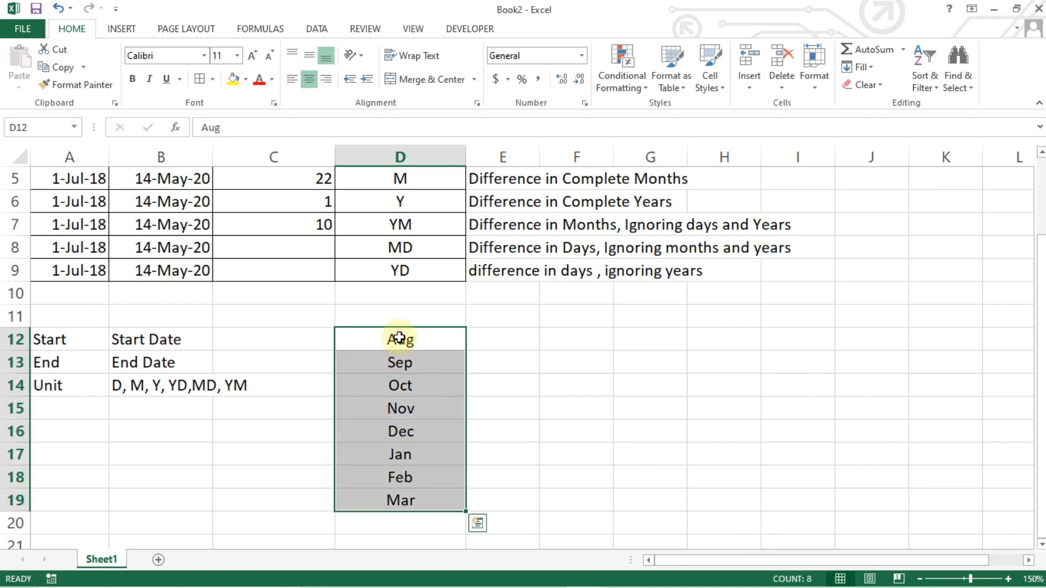
- Extend the month list with Apr in D20 and May in D21
{"action": "left_click", "coordinate": [373, 527]}
{"action": "type", "text": "Apr"}
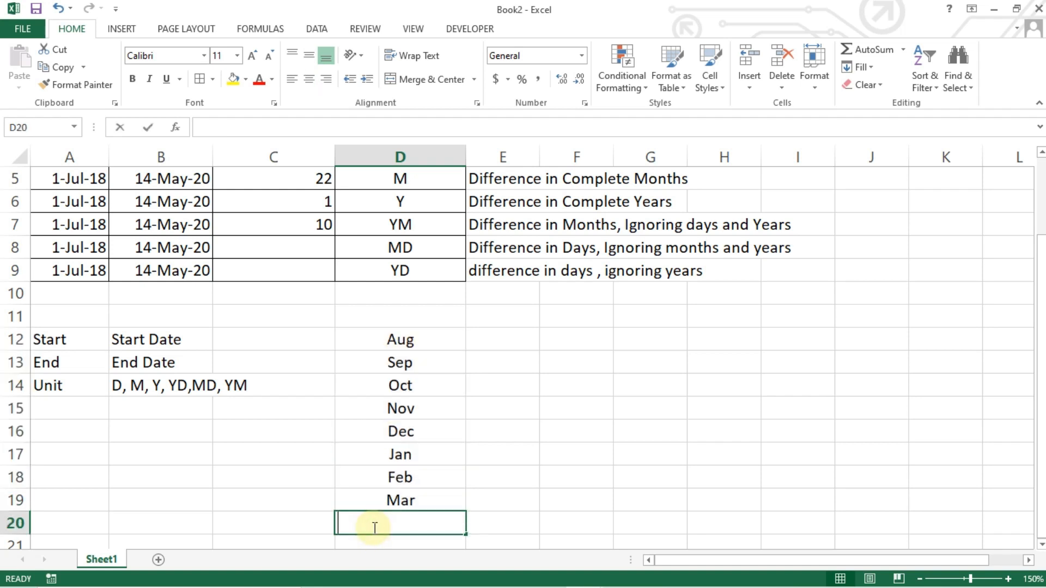
{"action": "key", "text": "Return"}
{"action": "type", "text": "Mar"}
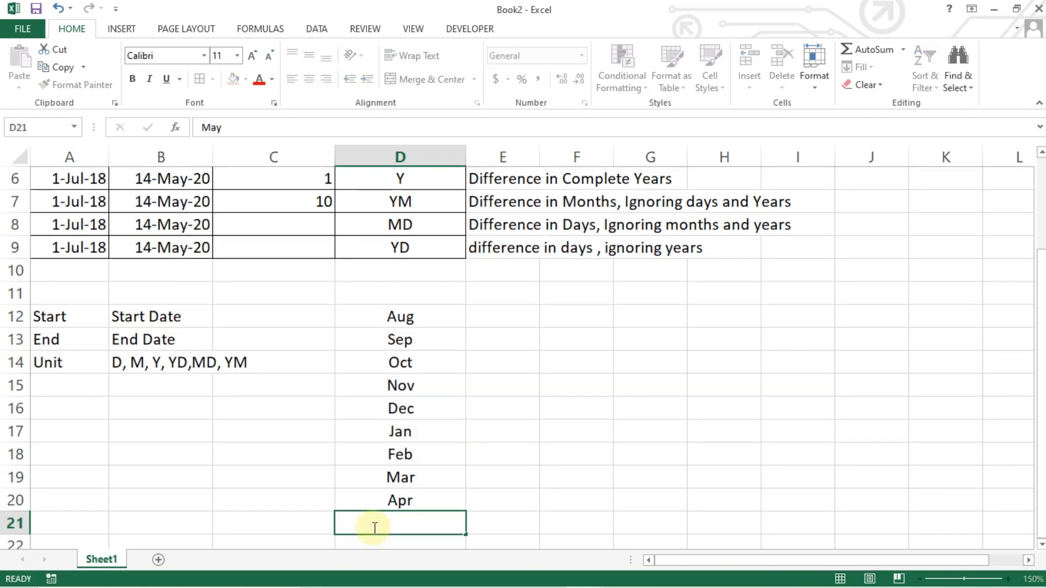
- Finish the May entry in D21 and select the month list from D12 to D21 to count its entries
{"action": "type", "text": "y"}
{"action": "key", "text": "Return"}
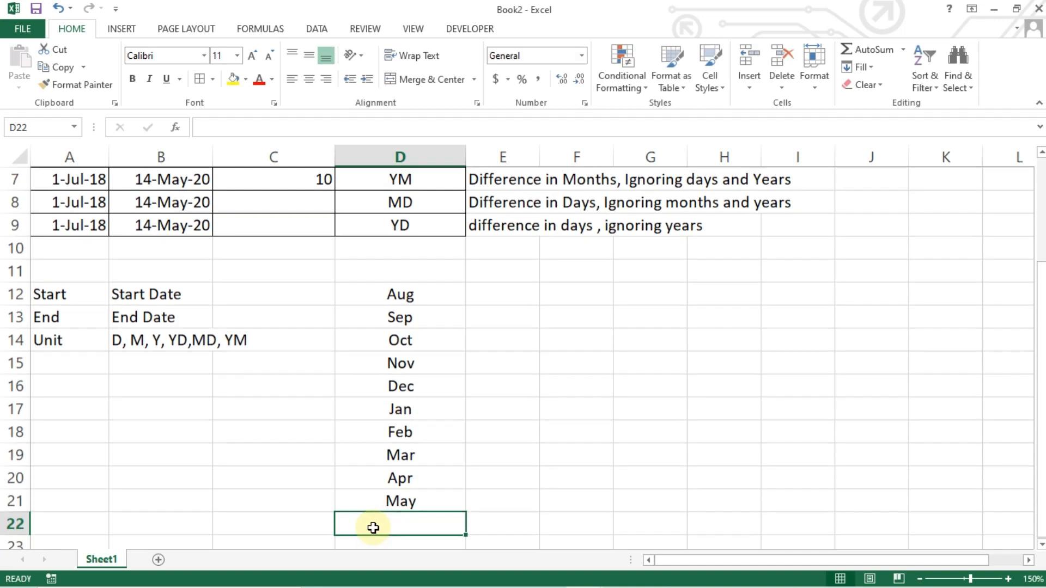
{"action": "left_click", "coordinate": [404, 302]}
{"action": "left_click_drag", "start_coordinate": [404, 302], "coordinate": [404, 452]}
{"action": "key", "text": "shift+Down"}
{"action": "key", "text": "shift+Down"}
{"action": "key", "text": "shift+Down"}
{"action": "key", "text": "shift+Down"}
{"action": "key", "text": "shift+Up"}
{"action": "key", "text": "shift+Up"}
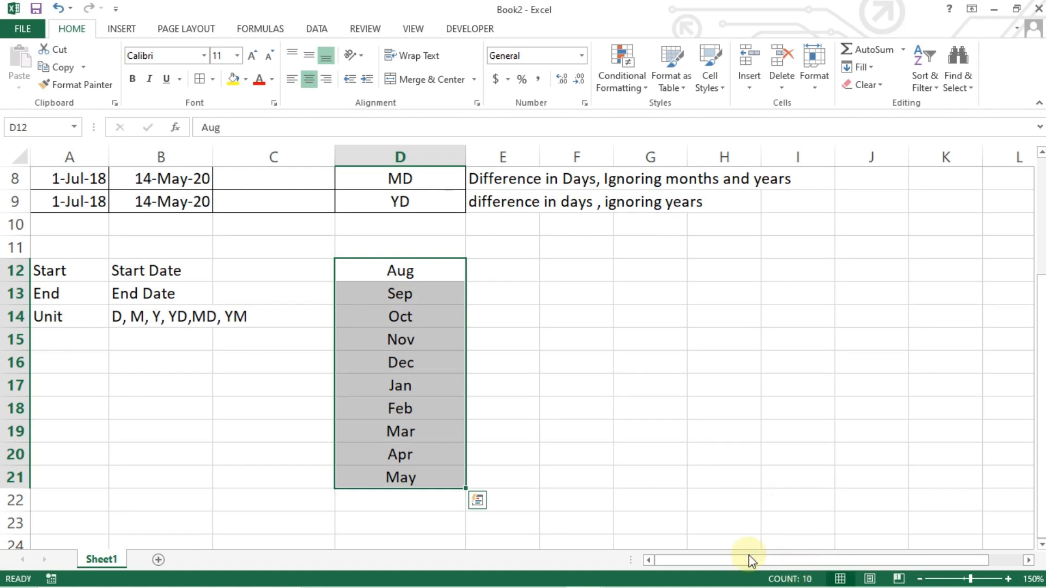
- Review the YM result in C7 alongside the neighbouring results and blank cells in column C
{"action": "left_click", "coordinate": [236, 194]}
{"action": "key", "text": "Up"}
{"action": "key", "text": "Up"}
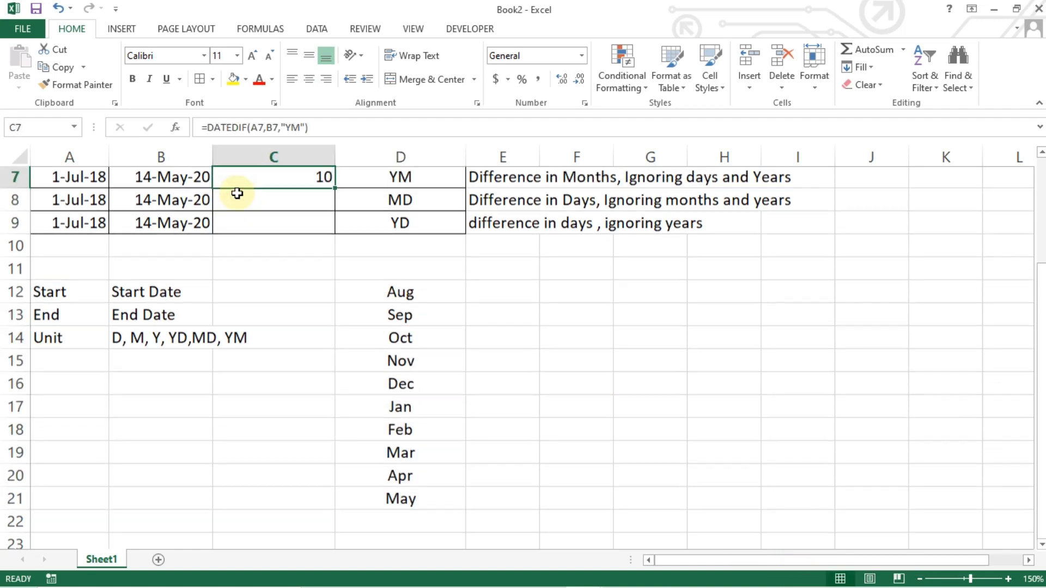
{"action": "key", "text": "Up"}
{"action": "key", "text": "Down"}
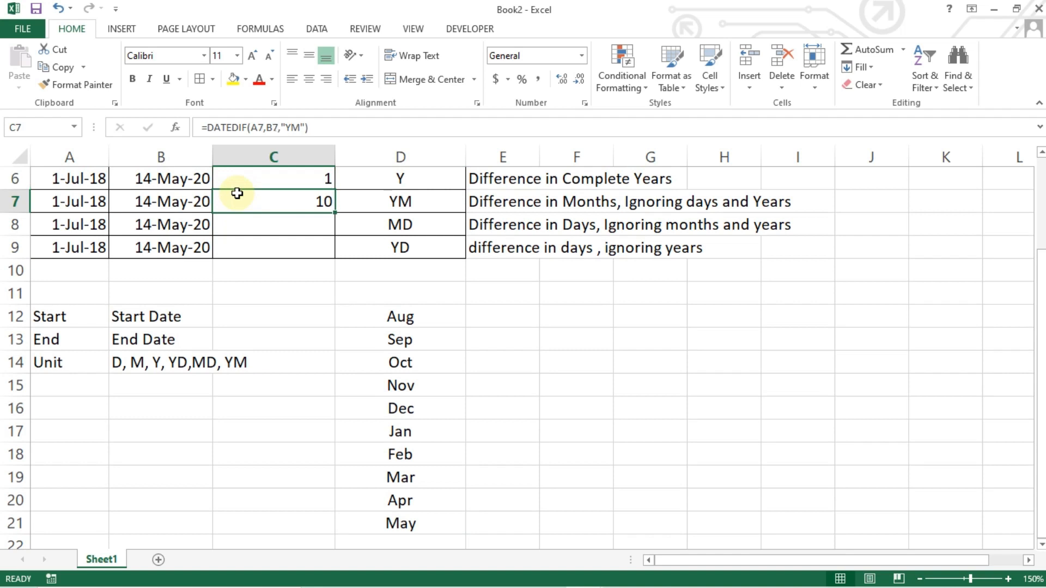
{"action": "left_click", "coordinate": [234, 224]}
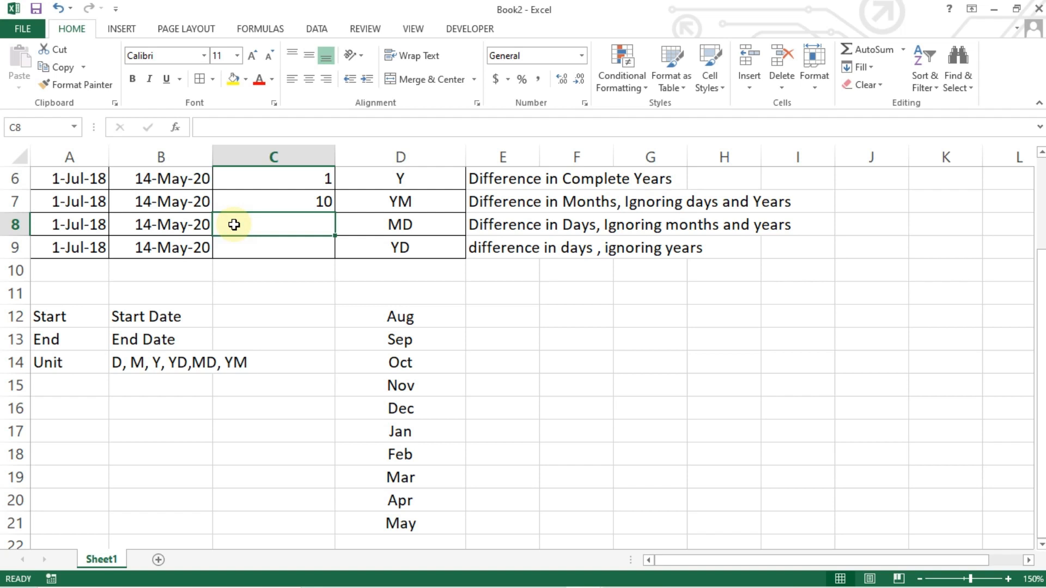
{"action": "key", "text": "Up"}
{"action": "key", "text": "Up"}
{"action": "key", "text": "Up"}
{"action": "key", "text": "Down"}
{"action": "key", "text": "Down"}
{"action": "key", "text": "Down"}
{"action": "key", "text": "Down"}
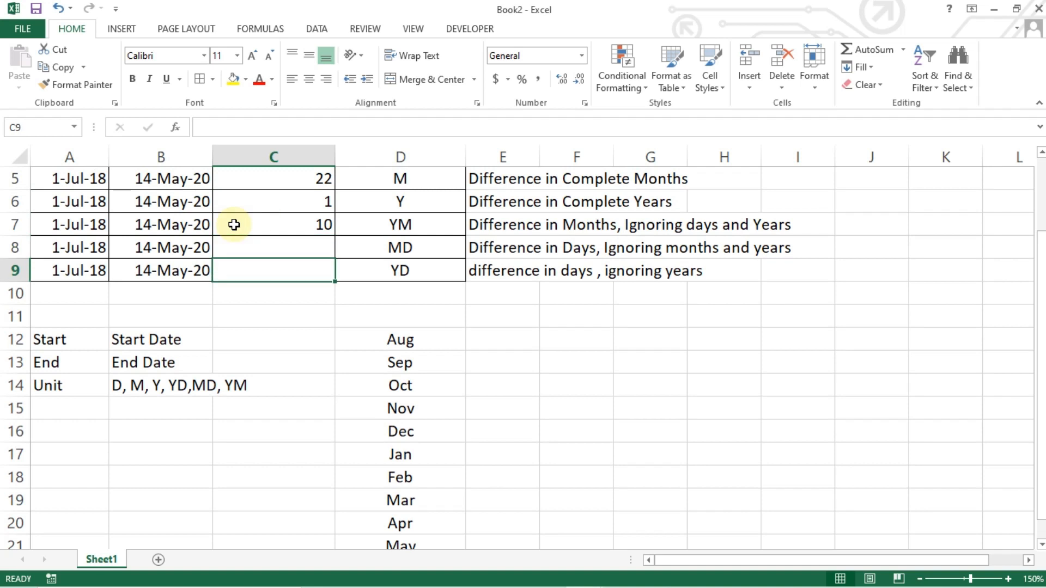
{"action": "key", "text": "Up"}
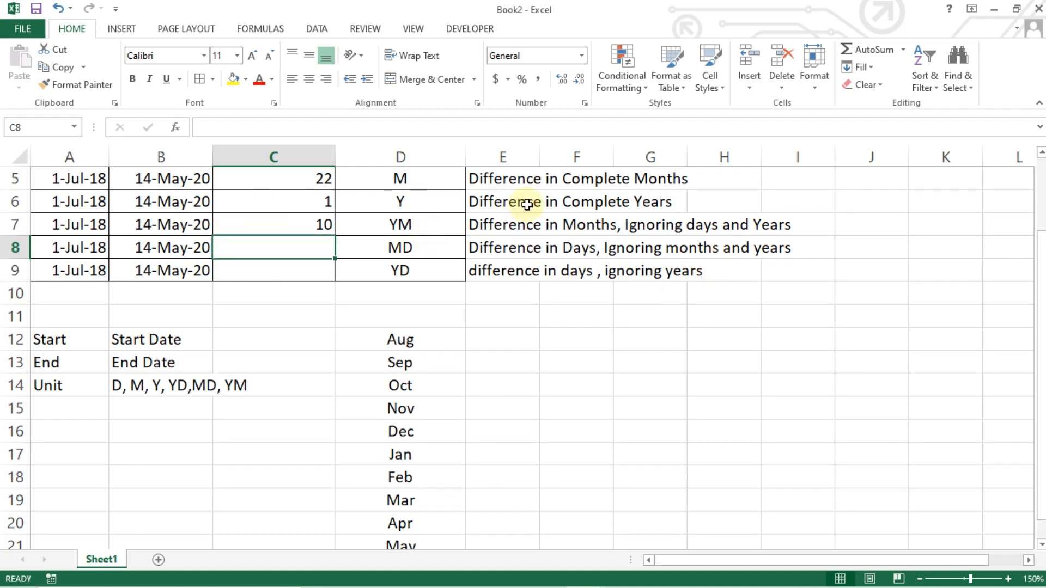
- Autofit column E to the width of the unit descriptions
{"action": "left_click", "coordinate": [496, 226]}
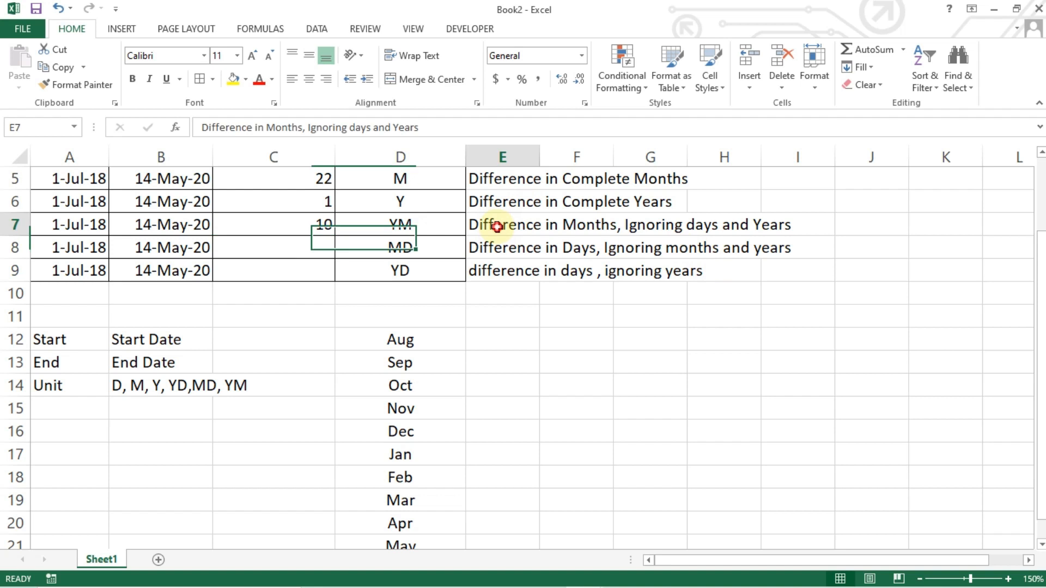
{"action": "double_click", "coordinate": [539, 157]}
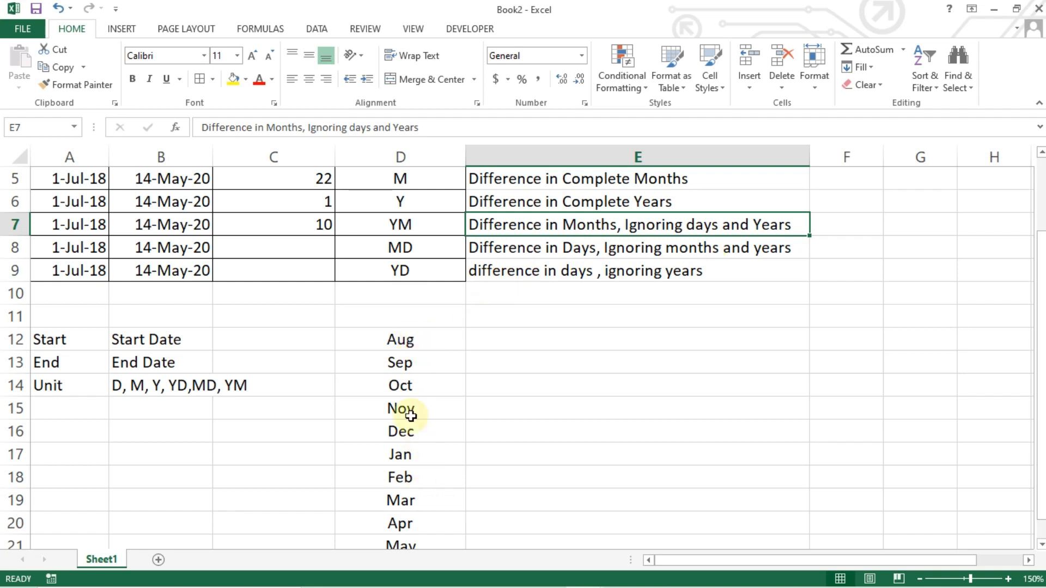
- Enter the formula =DATEDIF(A8,B8,D8) in C8 for the MD unit
{"action": "left_click", "coordinate": [305, 243]}
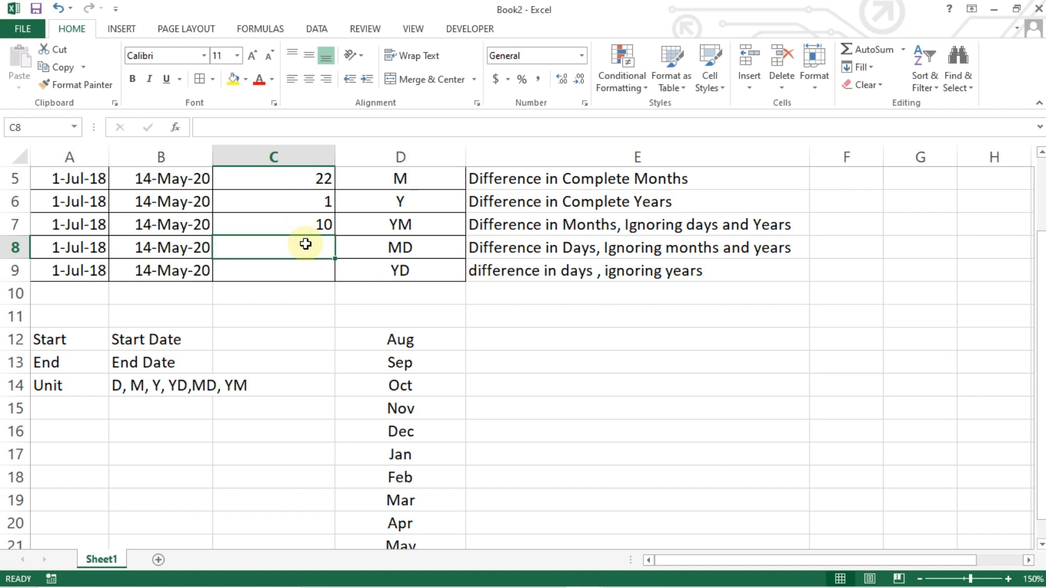
{"action": "type", "text": "=dat"}
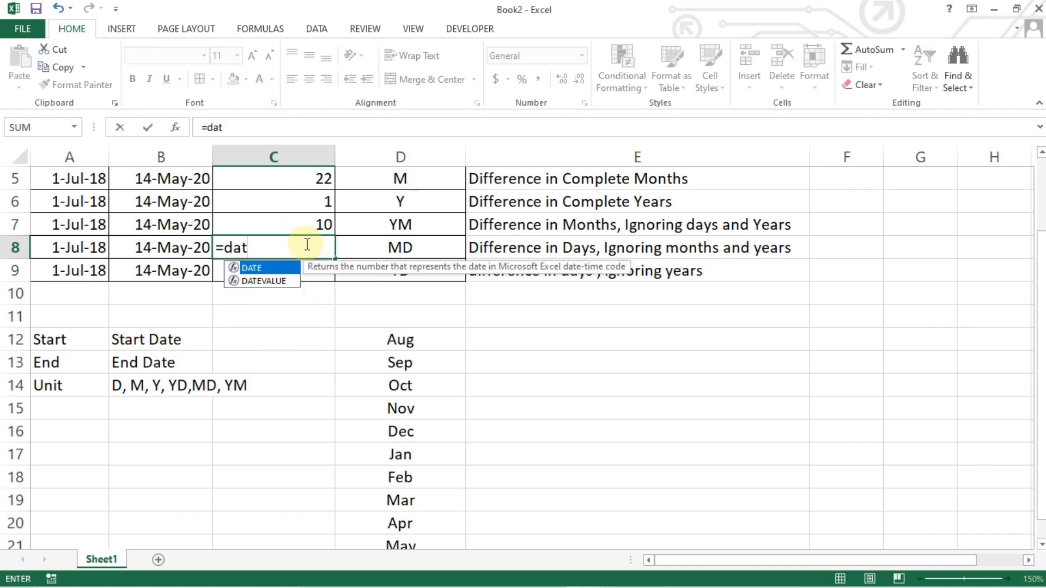
{"action": "type", "text": "edif("}
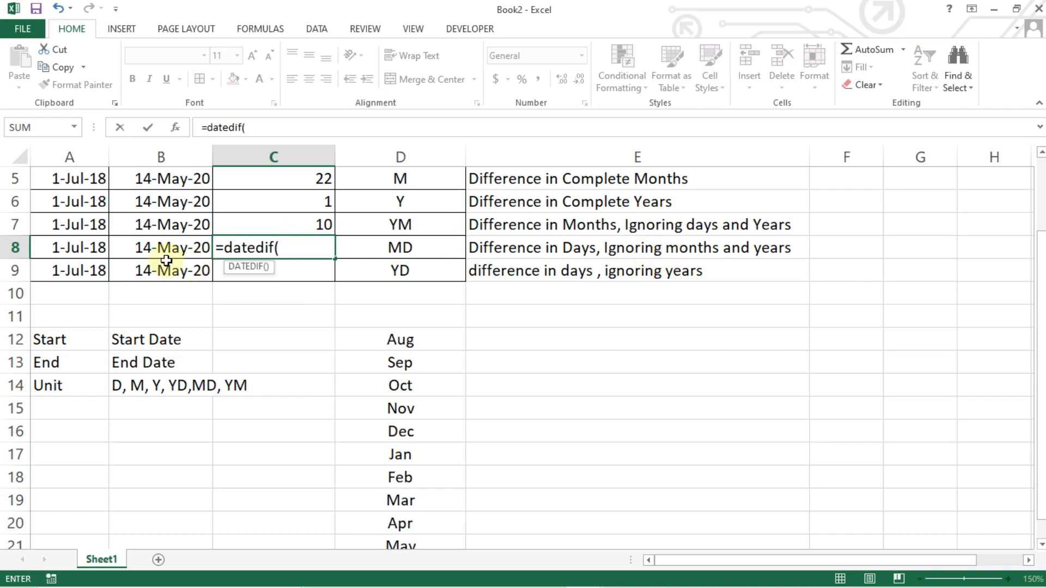
{"action": "left_click", "coordinate": [63, 258]}
{"action": "type", "text": ","}
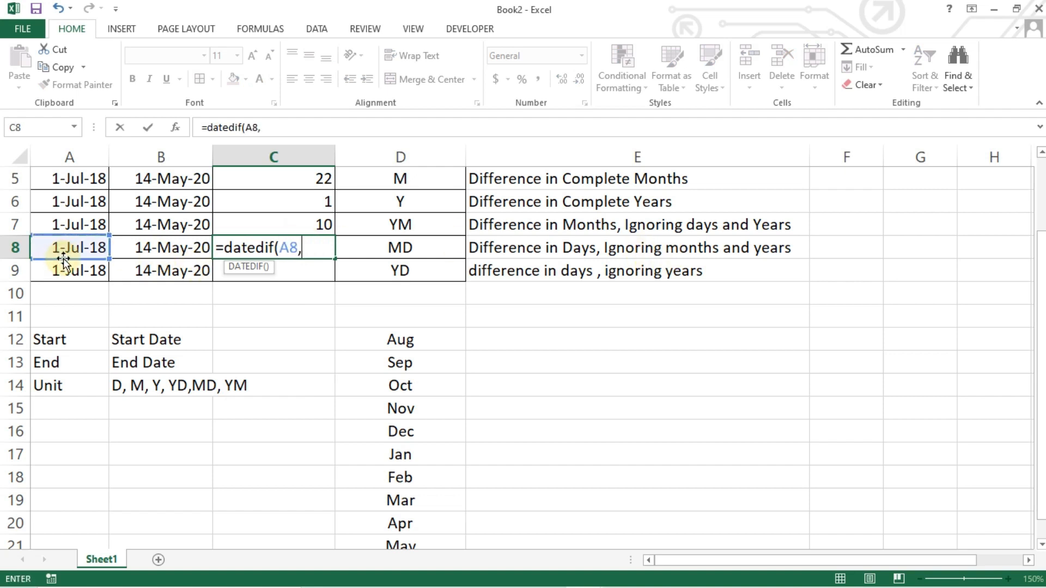
{"action": "left_click", "coordinate": [132, 253]}
{"action": "type", "text": ","}
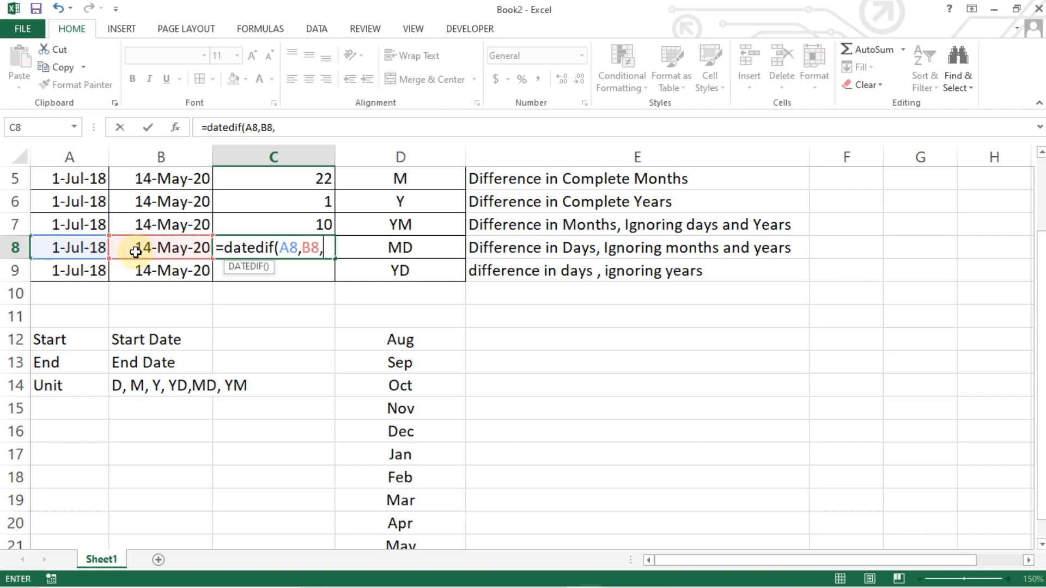
{"action": "left_click", "coordinate": [396, 253]}
{"action": "type", "text": ")"}
{"action": "key", "text": "Return"}
- Examine the MD formula in C8 together with the results above it in column C
{"action": "left_click", "coordinate": [327, 242]}
{"action": "key", "text": "Up"}
{"action": "key", "text": "Up"}
{"action": "key", "text": "Up"}
{"action": "key", "text": "Up"}
{"action": "key", "text": "Up"}
{"action": "key", "text": "Down"}
{"action": "key", "text": "Down"}
{"action": "key", "text": "Down"}
{"action": "key", "text": "Down"}
{"action": "key", "text": "Down"}
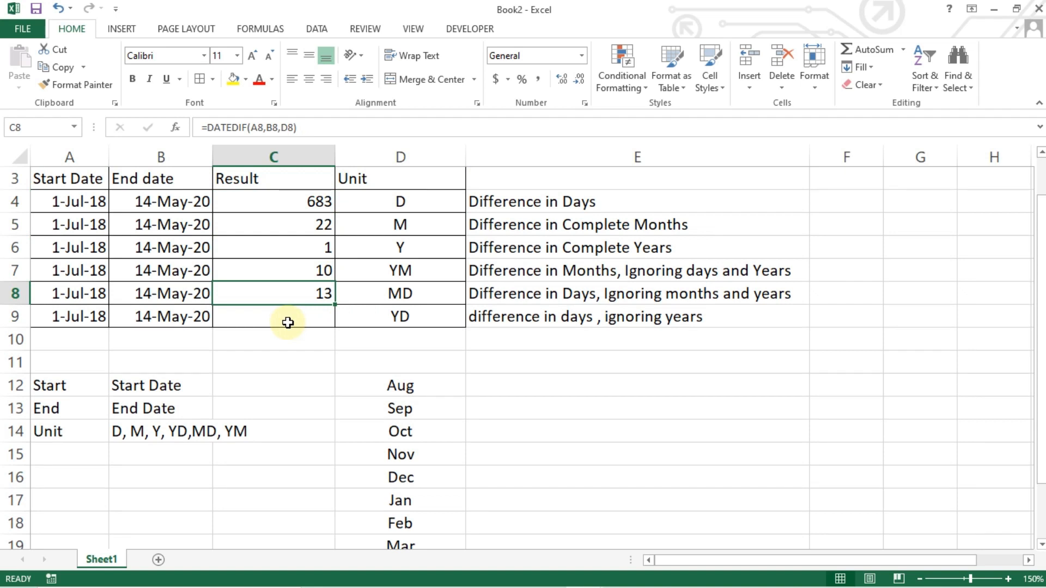
{"action": "left_click", "coordinate": [478, 382]}
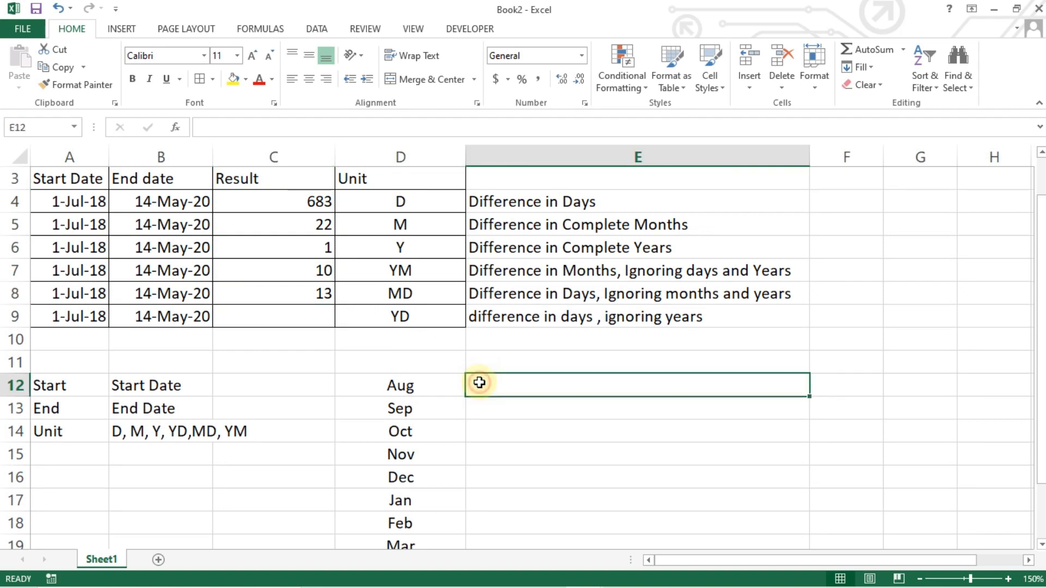
{"action": "type", "text": "1"}
{"action": "key", "text": "BackSpace"}
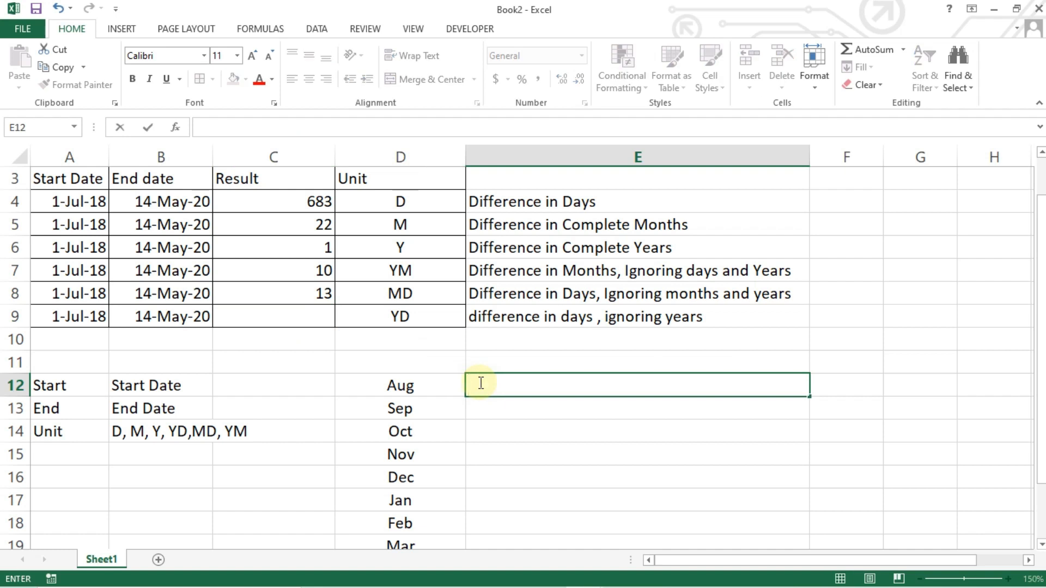
{"action": "key", "text": "Left"}
{"action": "key", "text": "Left"}
- Check the day difference between the dates in A8 and B8 by entering =14-1 in A17
{"action": "left_click", "coordinate": [106, 295]}
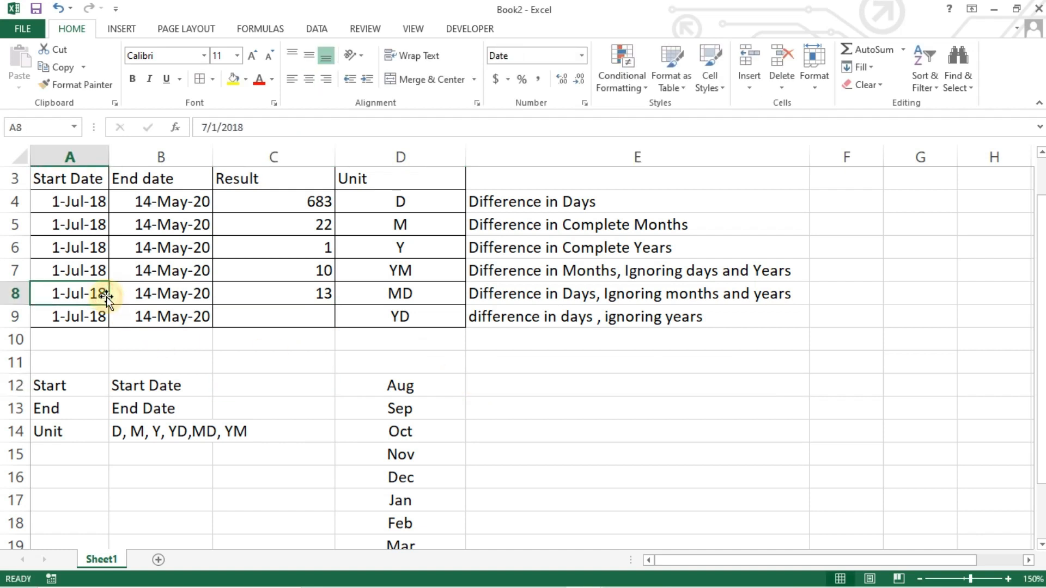
{"action": "left_click", "coordinate": [121, 294]}
{"action": "left_click", "coordinate": [43, 499]}
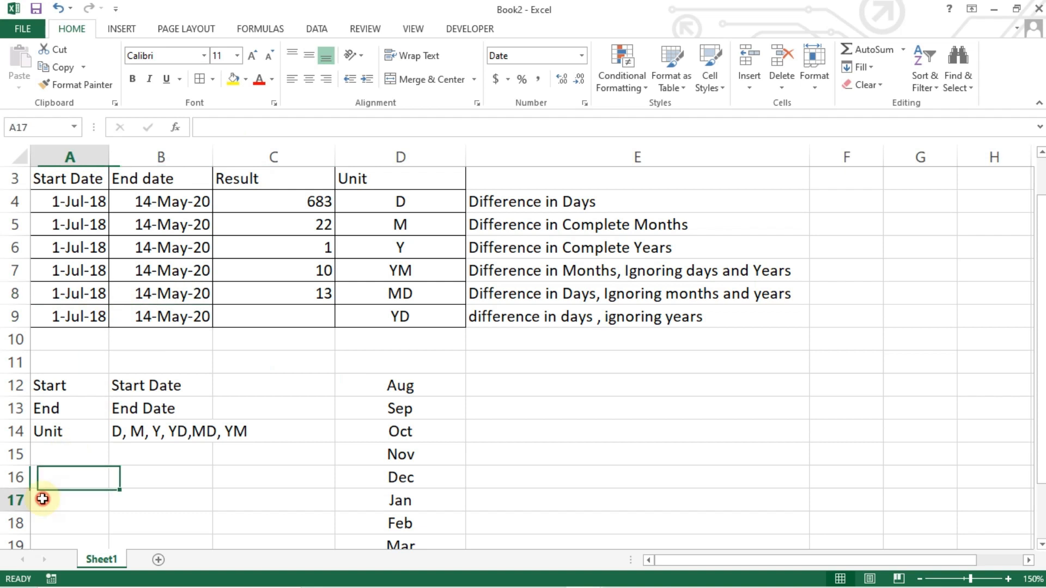
{"action": "type", "text": "=14-"}
{"action": "type", "text": "1"}
{"action": "key", "text": "Return"}
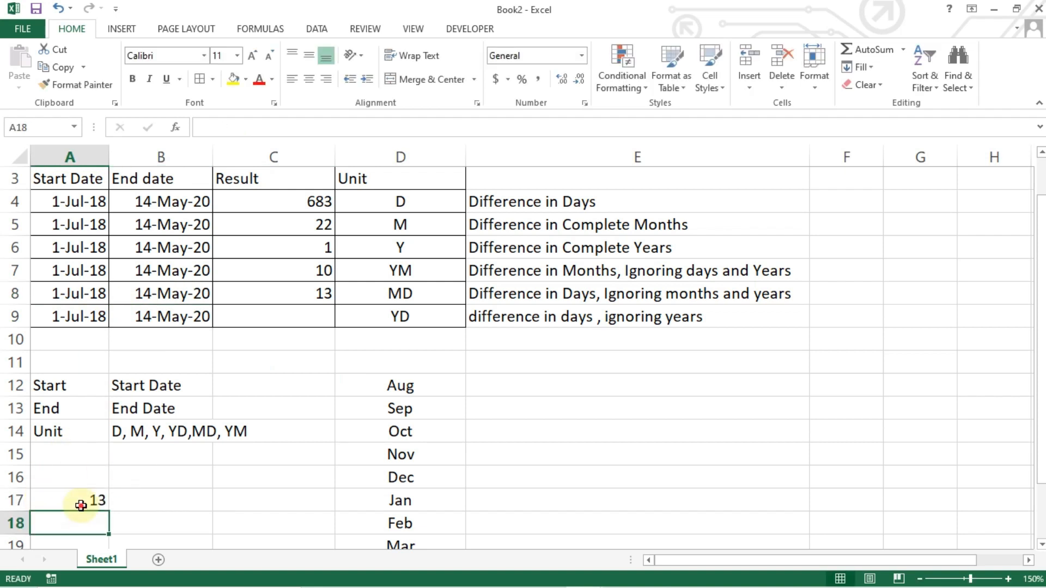
- Compare the manual check in A17 with the dates in A8:B8 and the MD result in C8
{"action": "left_click", "coordinate": [80, 504]}
{"action": "left_click", "coordinate": [68, 293]}
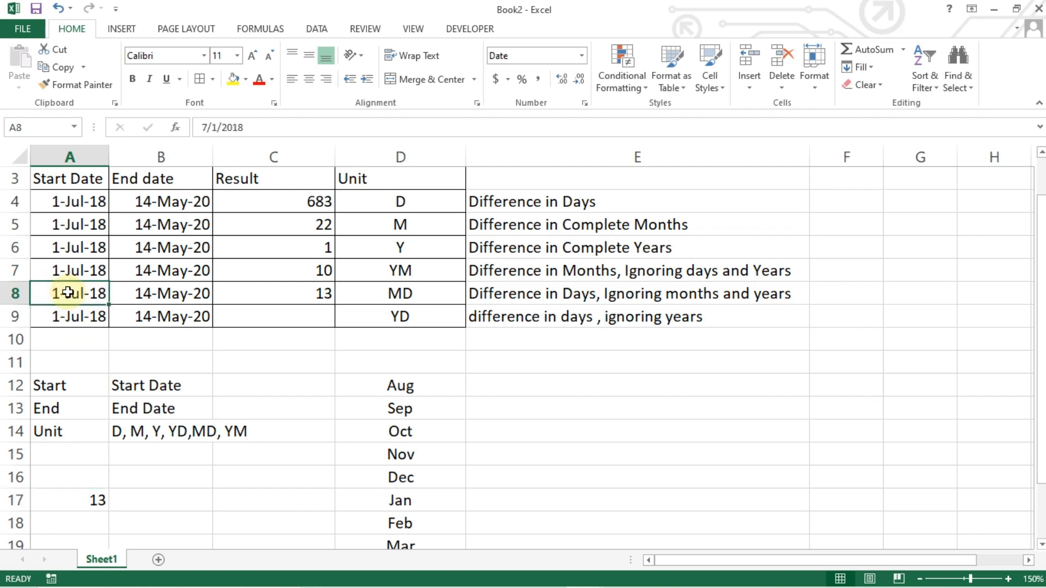
{"action": "key", "text": "shift+Right"}
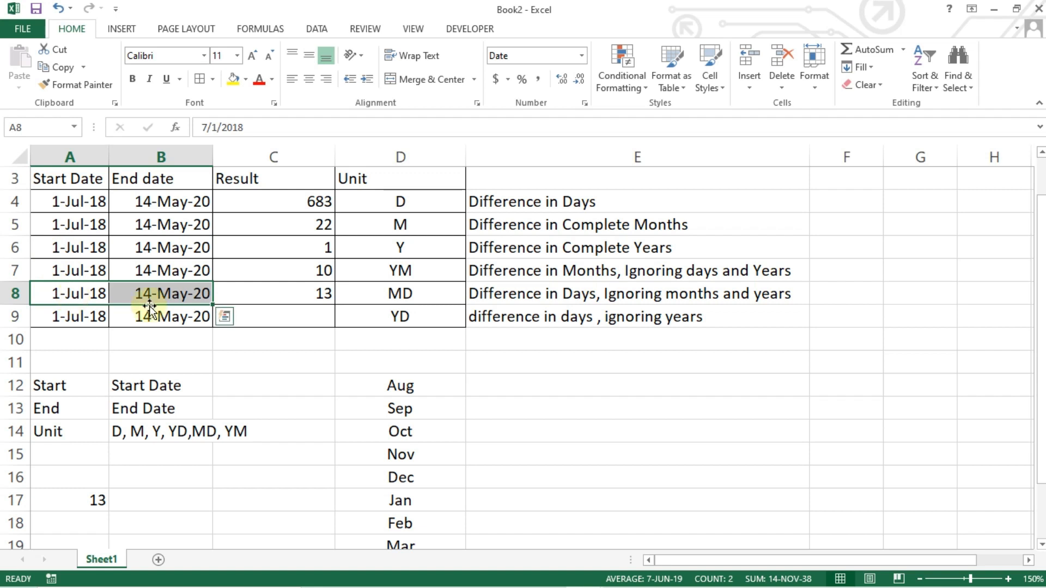
{"action": "left_click", "coordinate": [263, 286]}
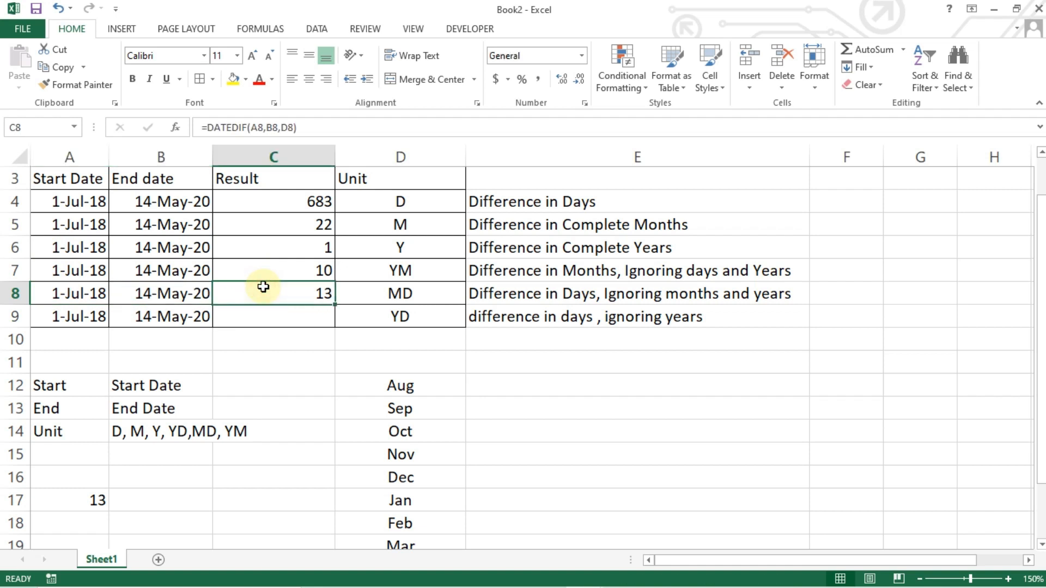
- Highlight the words "months and years" within the MD description in E8
{"action": "left_click", "coordinate": [252, 315]}
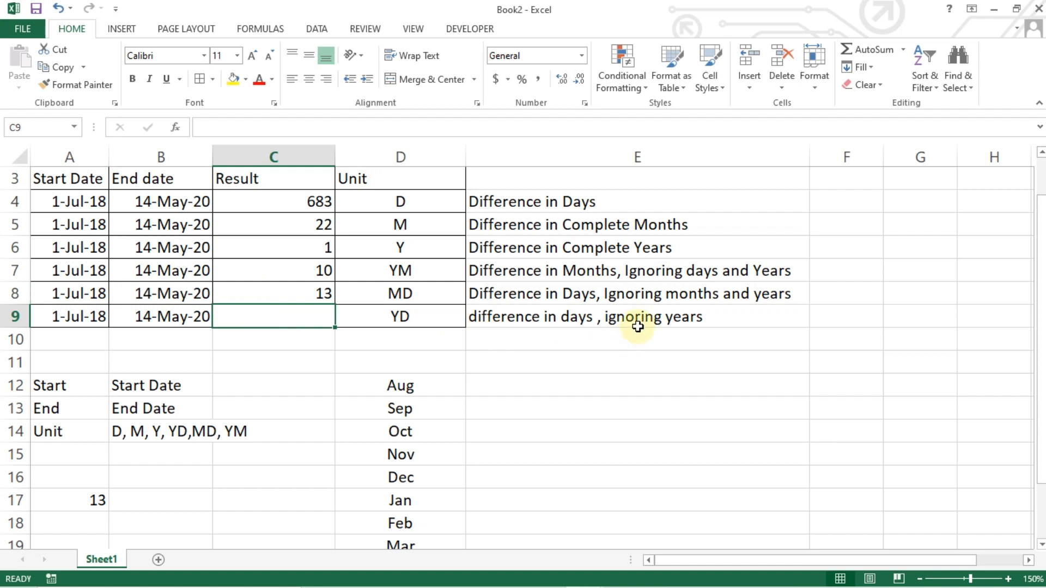
{"action": "left_click", "coordinate": [637, 298]}
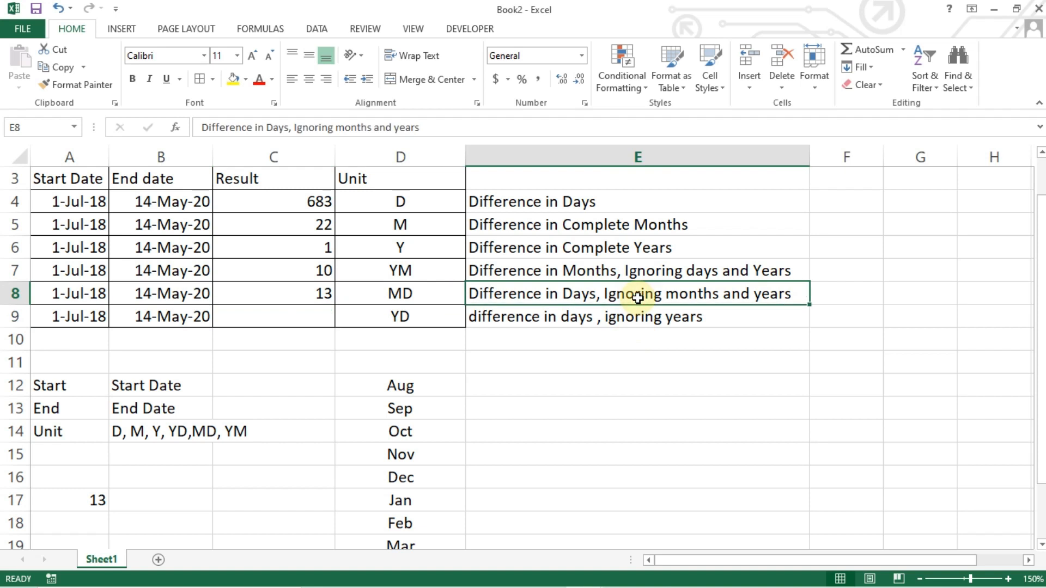
{"action": "double_click", "coordinate": [674, 294]}
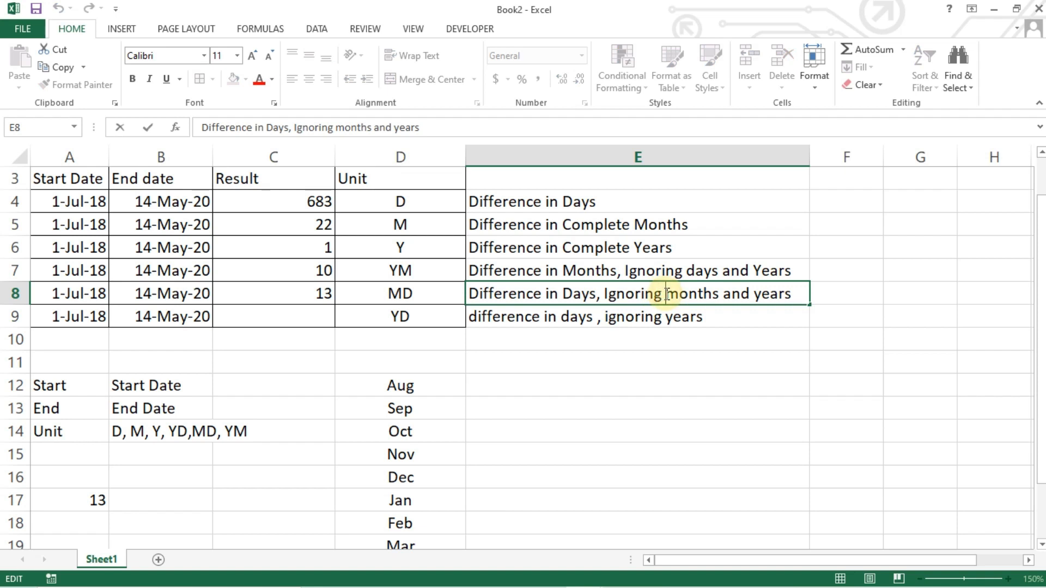
{"action": "key", "text": "shift+Right"}
{"action": "key", "text": "shift+Right"}
{"action": "key", "text": "shift+Right"}
{"action": "key", "text": "shift+Right"}
{"action": "key", "text": "shift+Right"}
{"action": "key", "text": "shift+Right"}
{"action": "key", "text": "shift+Right"}
{"action": "key", "text": "shift+Right"}
{"action": "key", "text": "shift+Right"}
{"action": "key", "text": "shift+Right"}
{"action": "key", "text": "shift+Right"}
{"action": "key", "text": "shift+Right"}
{"action": "key", "text": "shift+Right"}
{"action": "key", "text": "shift+Right"}
{"action": "key", "text": "shift+Right"}
{"action": "key", "text": "shift+Right"}
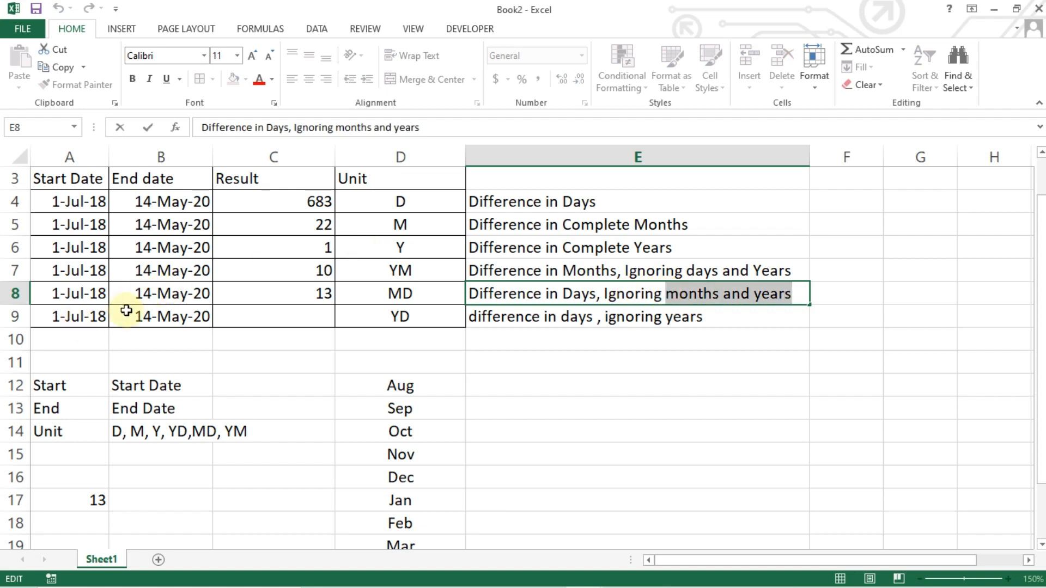
- Review the YD description in E9 together with the start and end dates in A9 and B9
{"action": "left_click", "coordinate": [506, 320]}
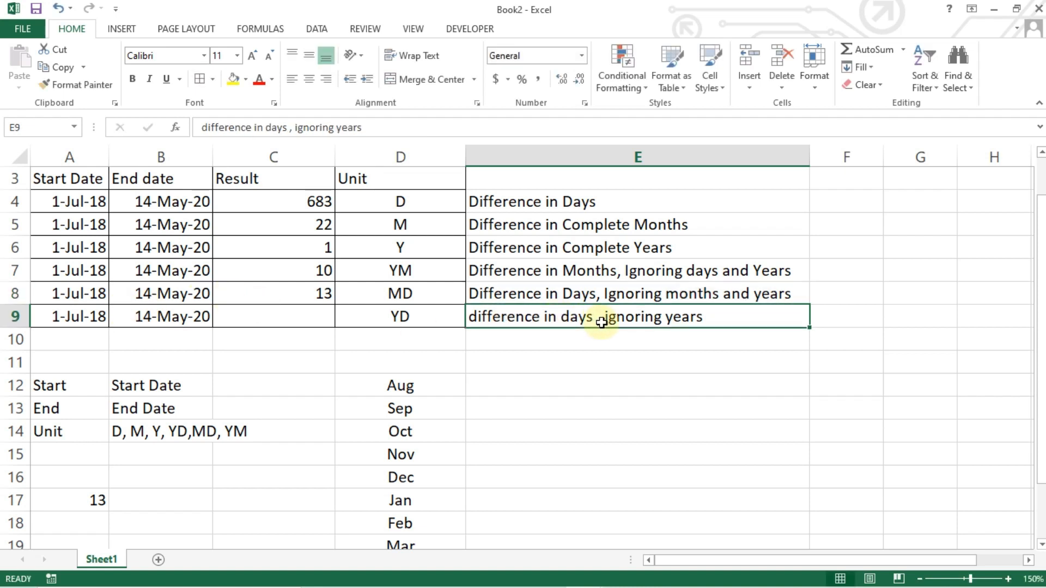
{"action": "left_click", "coordinate": [287, 316]}
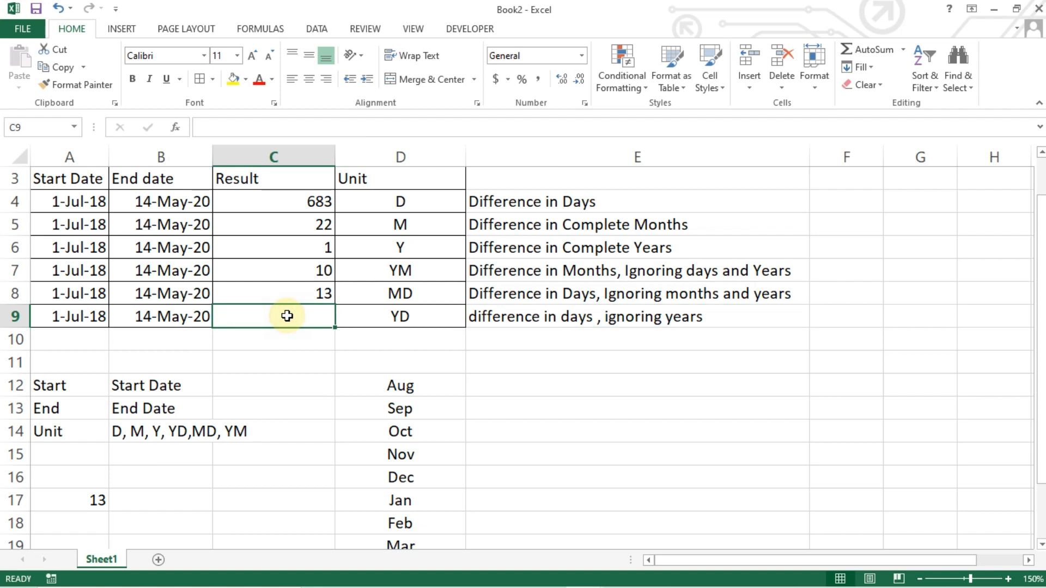
{"action": "left_click", "coordinate": [58, 316]}
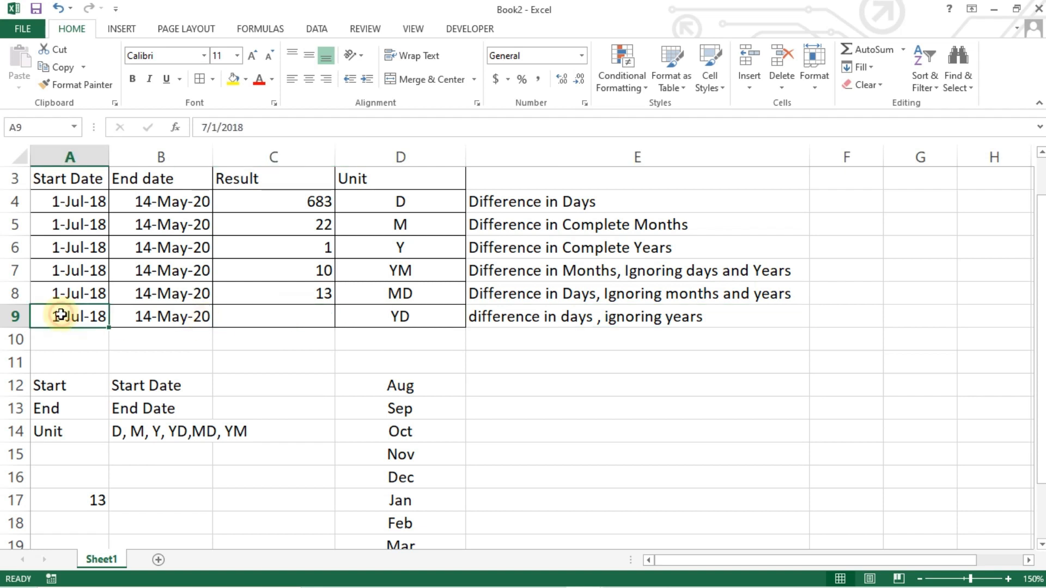
{"action": "left_click", "coordinate": [120, 316]}
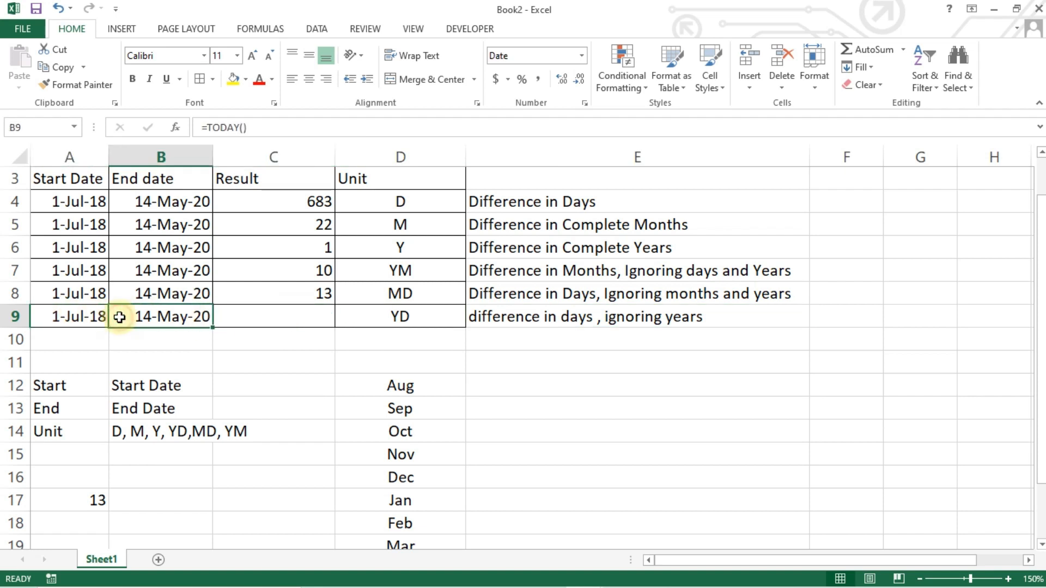
- Calculate the YD difference in C9 with =DATEDIF(A9,B9,D9)
{"action": "left_click", "coordinate": [251, 309]}
{"action": "type", "text": "=da"}
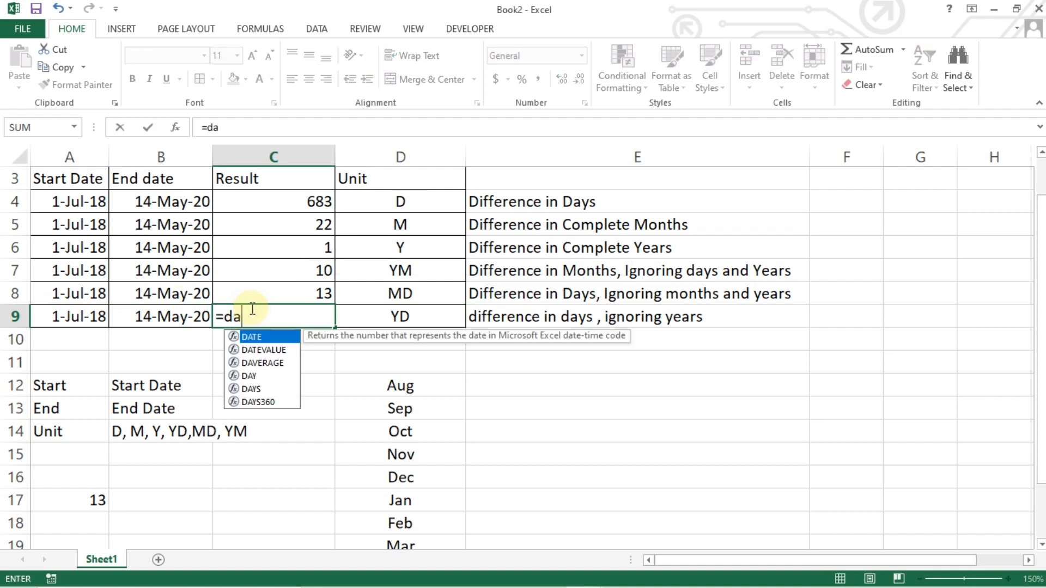
{"action": "type", "text": "tedif("}
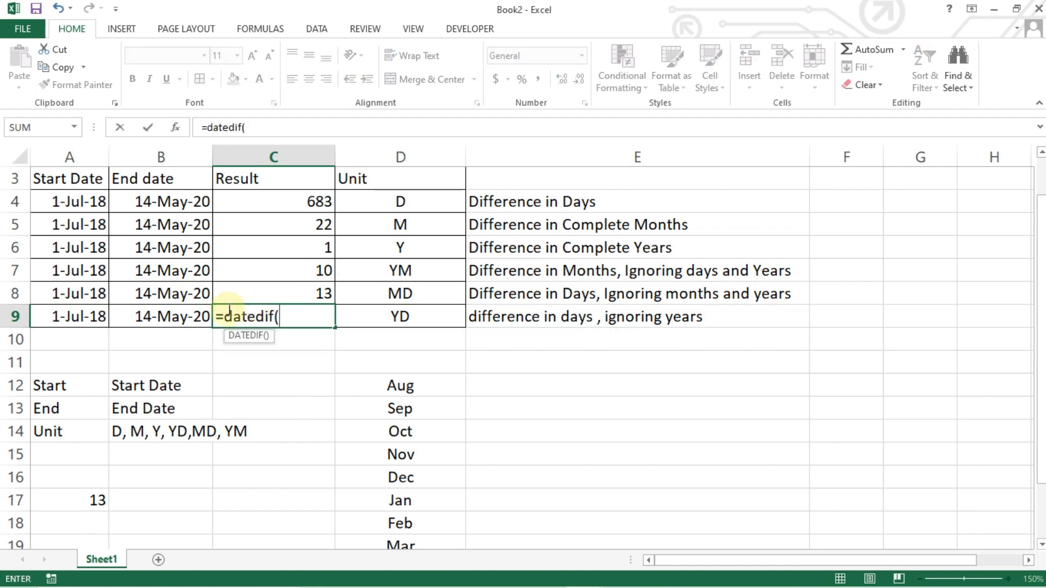
{"action": "left_click", "coordinate": [70, 318]}
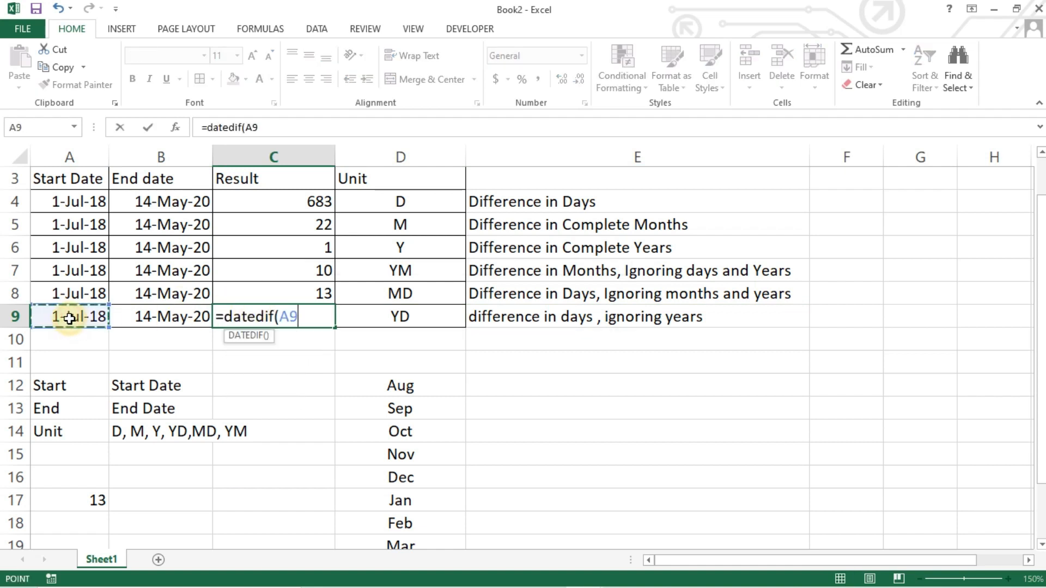
{"action": "type", "text": ","}
{"action": "left_click", "coordinate": [143, 315]}
{"action": "type", "text": ","}
{"action": "left_click", "coordinate": [403, 312]}
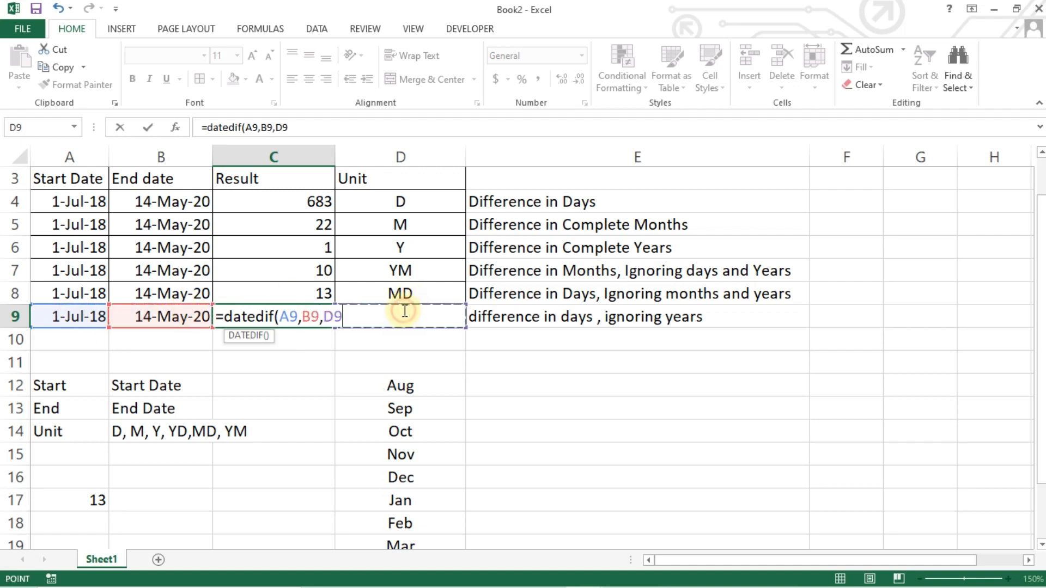
{"action": "type", "text": ")"}
{"action": "key", "text": "Return"}
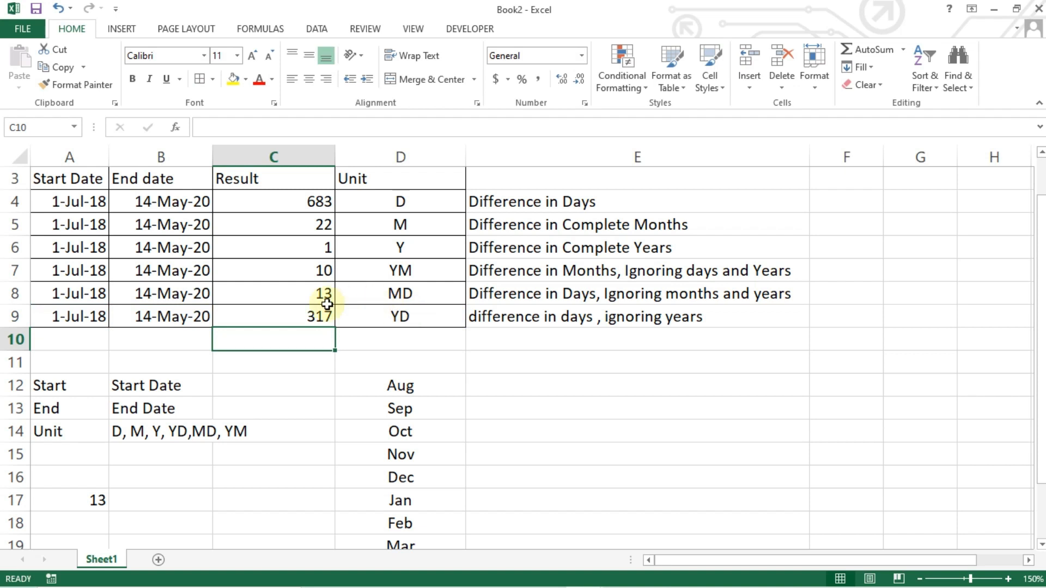
- Review the YD result in C9 against the start and end dates in A9:B9
{"action": "left_click", "coordinate": [301, 316]}
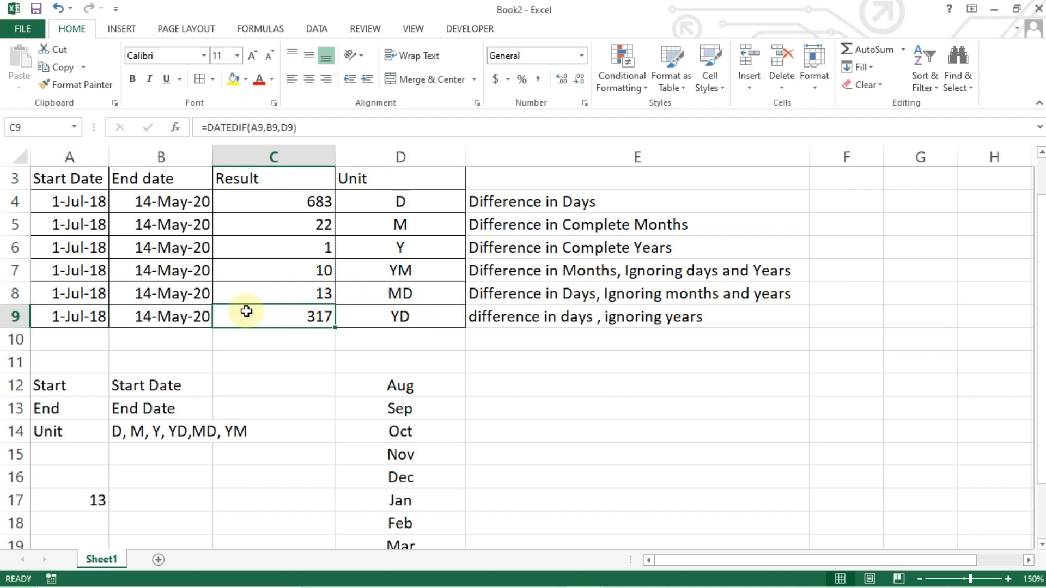
{"action": "left_click", "coordinate": [80, 327]}
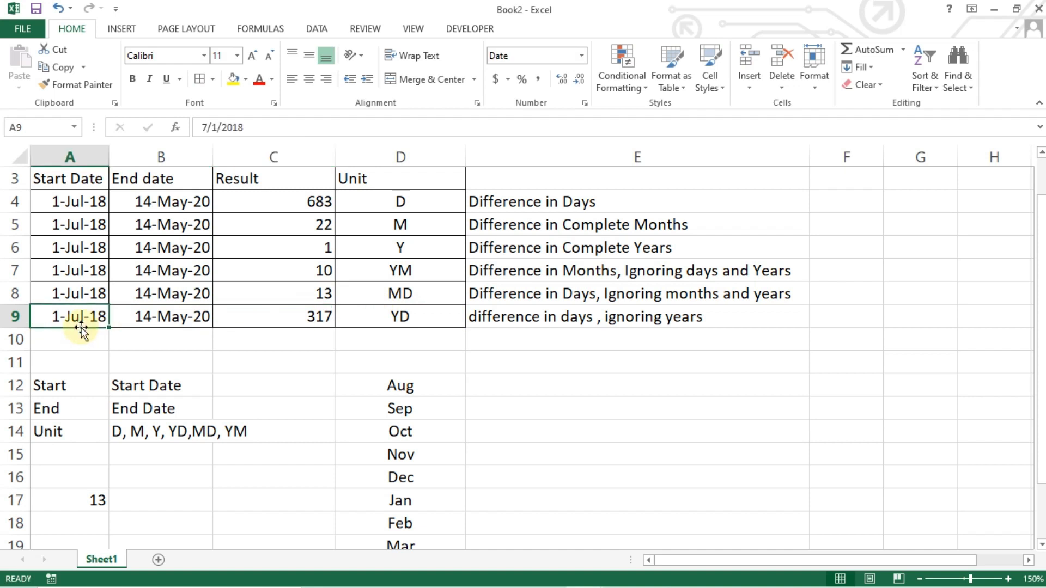
{"action": "key", "text": "shift+Right"}
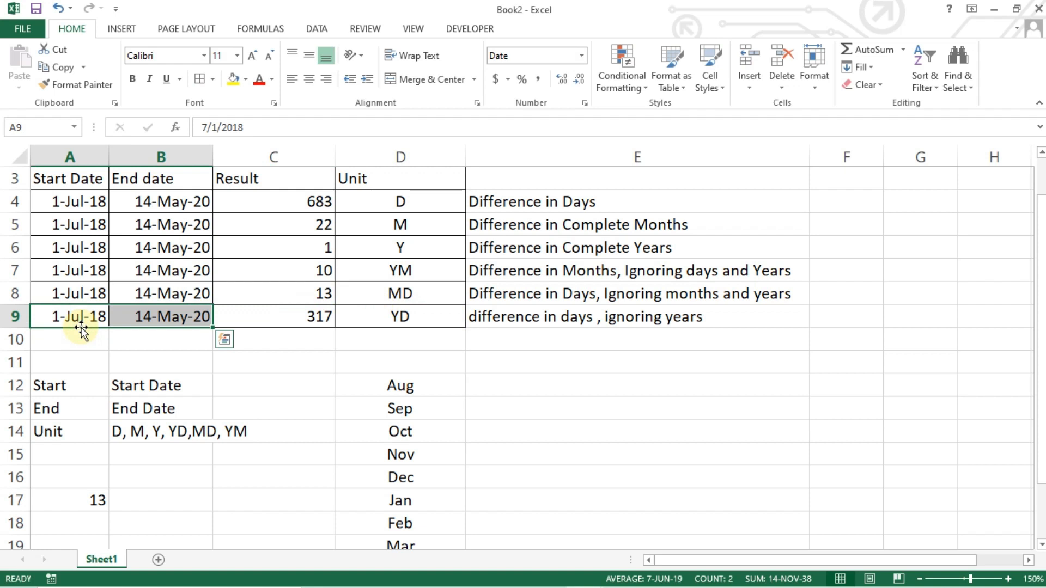
- Enter 31 in A16 and replace the formula in A17 with 31
{"action": "left_click", "coordinate": [80, 485]}
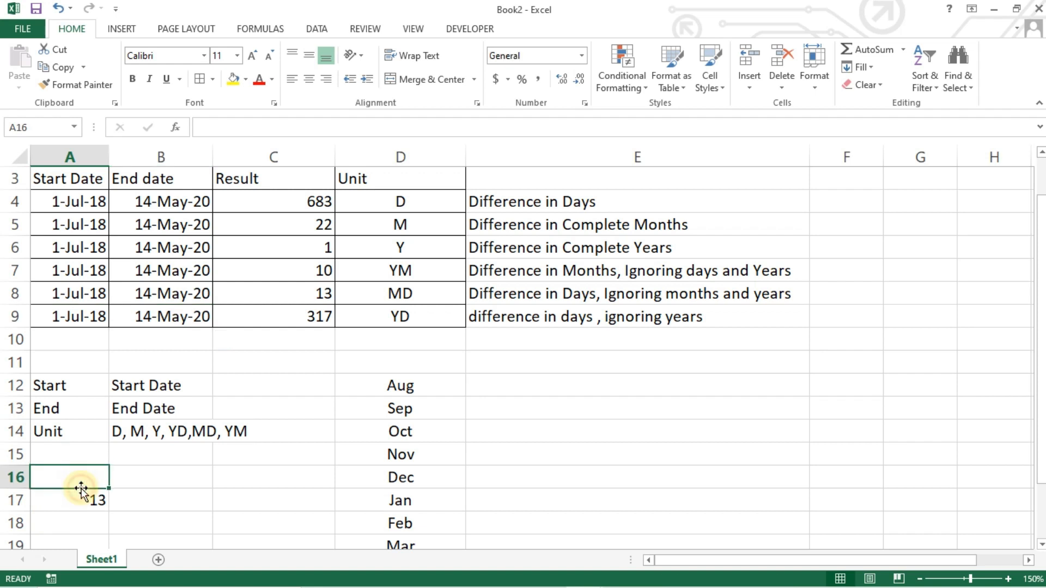
{"action": "type", "text": "31"}
{"action": "key", "text": "Return"}
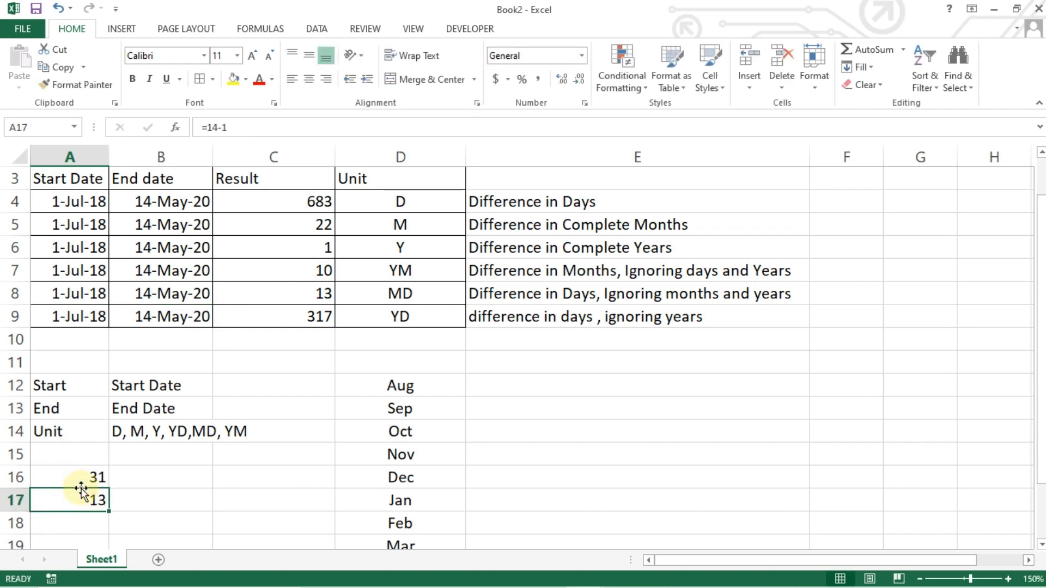
{"action": "double_click", "coordinate": [81, 488]}
{"action": "type", "text": "31"}
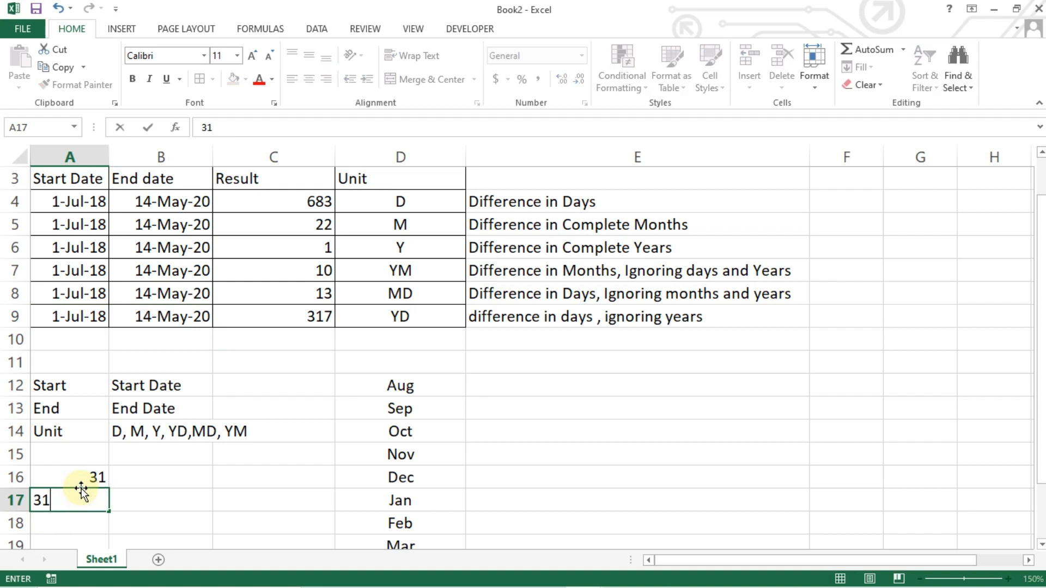
{"action": "key", "text": "Return"}
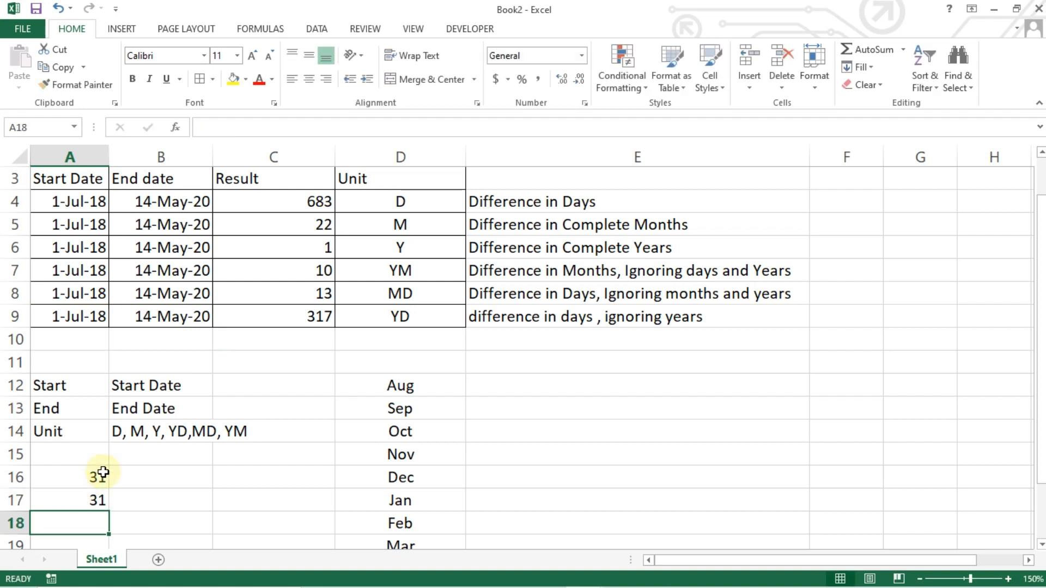
- Clear the contents of A16 and A17
{"action": "key", "text": "Up"}
{"action": "key", "text": "Up"}
{"action": "key", "text": "shift+Down"}
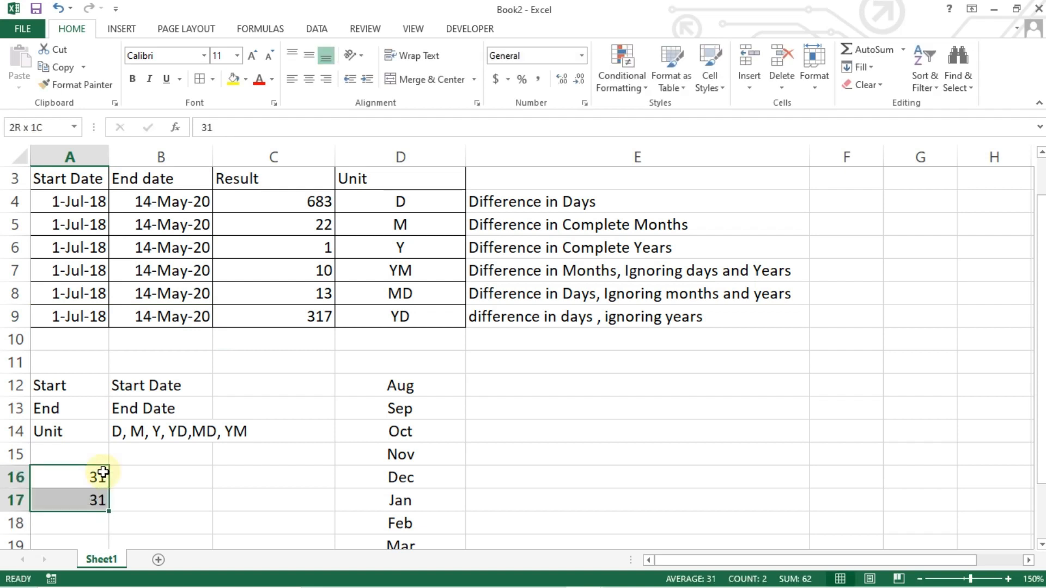
{"action": "key", "text": "BackSpace"}
{"action": "key", "text": "Down"}
{"action": "key", "text": "Delete"}
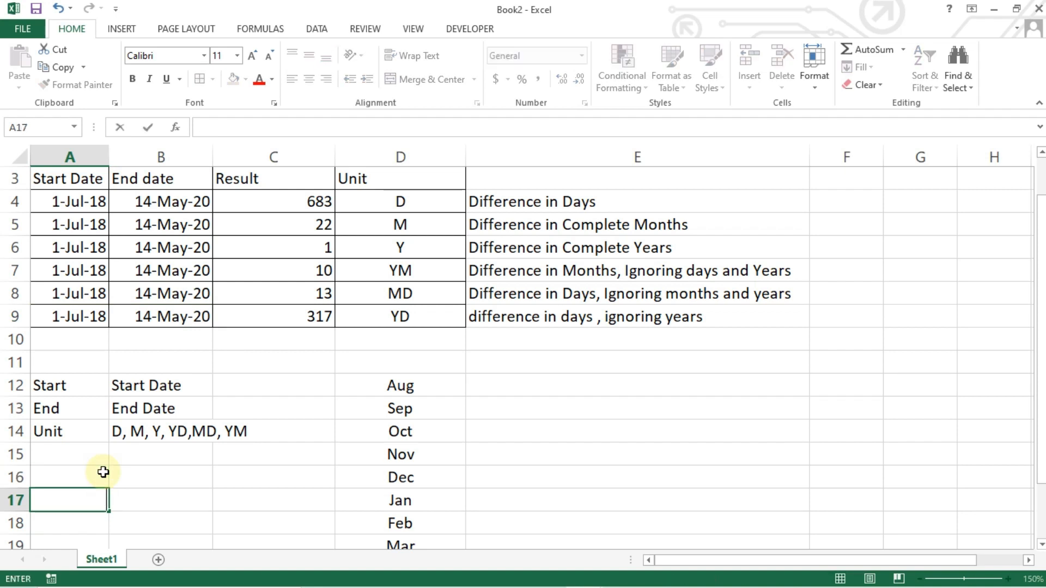
- Enter the days for Aug, Sep and Oct beside the month names in C12:C14 as 31, 30 and 31
{"action": "key", "text": "Right"}
{"action": "key", "text": "Right"}
{"action": "key", "text": "Right"}
{"action": "key", "text": "Right"}
{"action": "key", "text": "Up"}
{"action": "key", "text": "Up"}
{"action": "key", "text": "Up"}
{"action": "key", "text": "Up"}
{"action": "key", "text": "Up"}
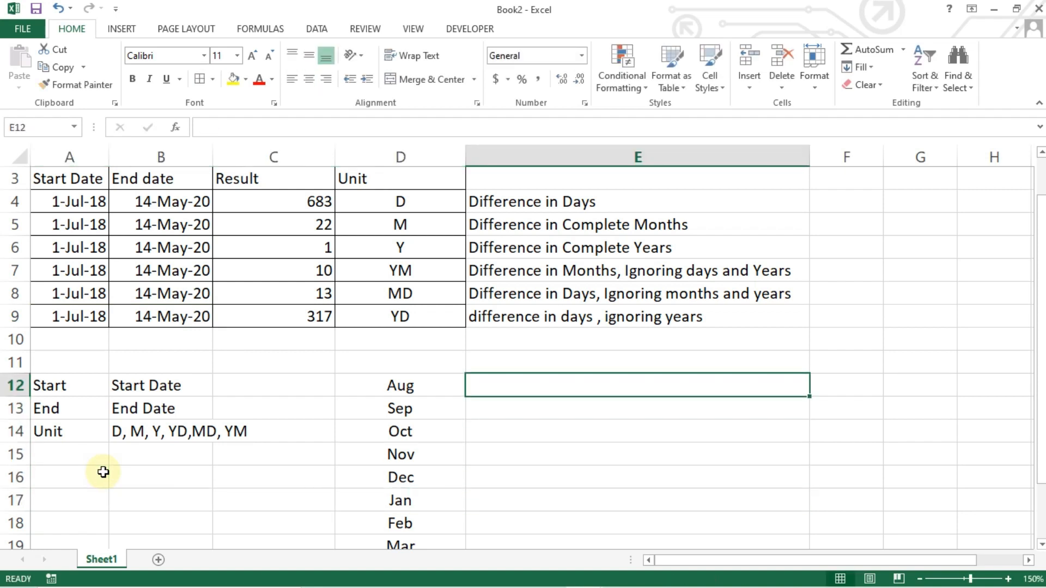
{"action": "key", "text": "Left"}
{"action": "key", "text": "Left"}
{"action": "key", "text": "Left"}
{"action": "key", "text": "Right"}
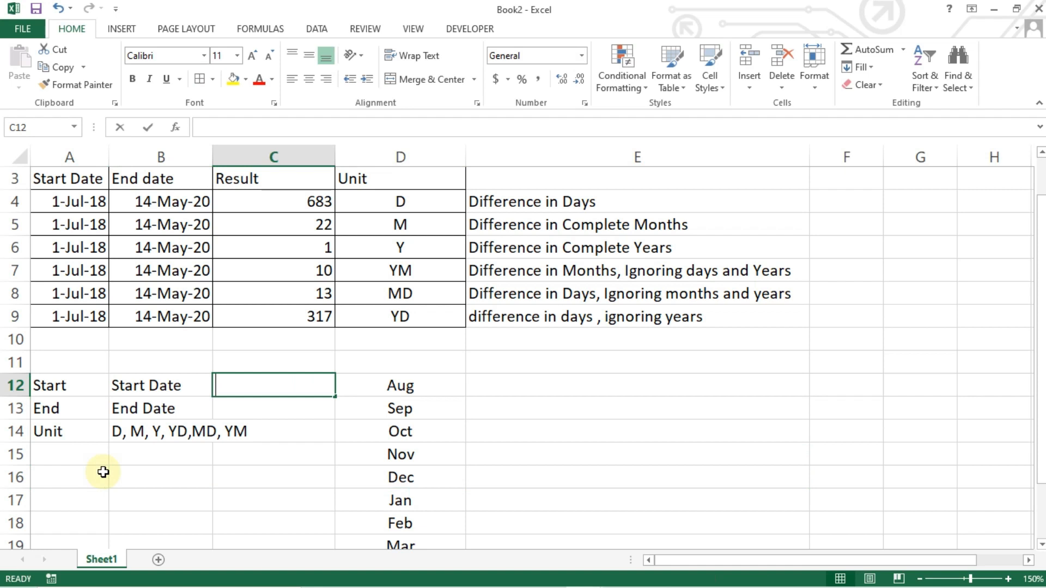
{"action": "type", "text": "31"}
{"action": "key", "text": "Return"}
{"action": "type", "text": "30"}
{"action": "key", "text": "Return"}
{"action": "type", "text": "31"}
{"action": "key", "text": "Return"}
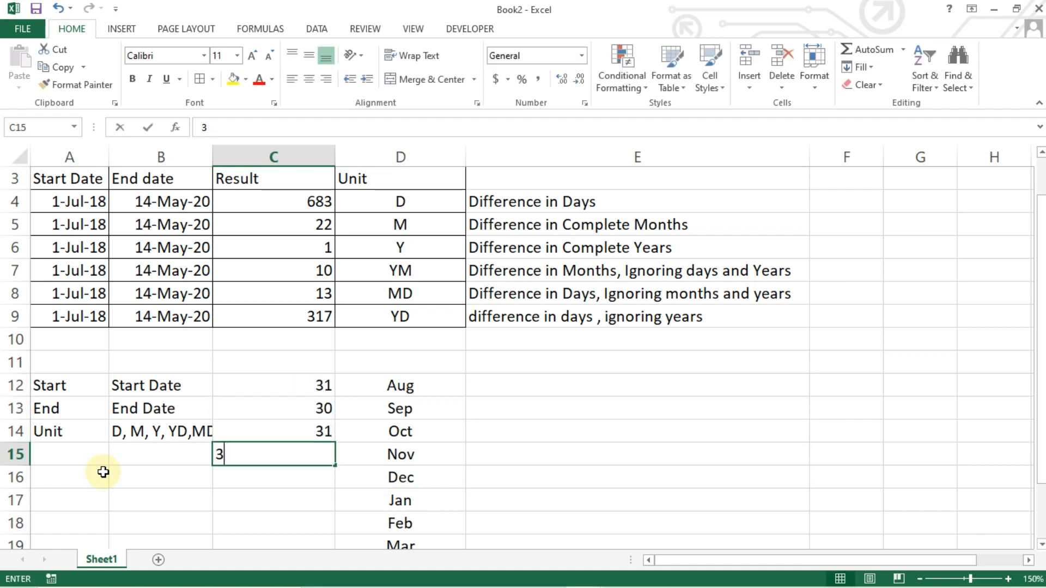
- Enter the days for Nov through Mar in C15:C19 as 30, 31, 31, 28 and 30
{"action": "type", "text": "30"}
{"action": "key", "text": "Return"}
{"action": "type", "text": "313"}
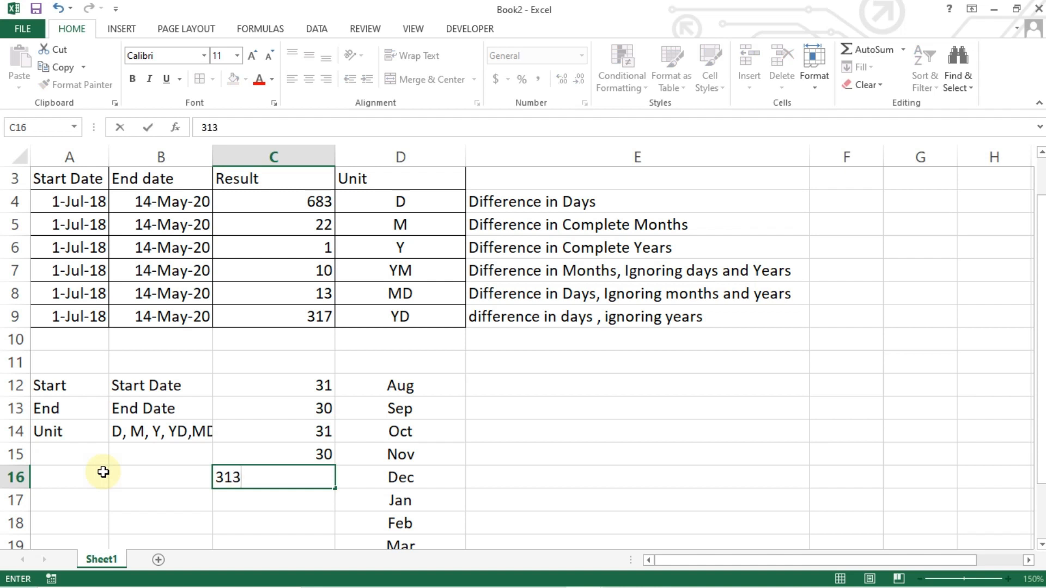
{"action": "key", "text": "BackSpace"}
{"action": "key", "text": "Return"}
{"action": "type", "text": "31"}
{"action": "key", "text": "Return"}
{"action": "type", "text": "28"}
{"action": "key", "text": "Return"}
{"action": "type", "text": "30"}
{"action": "key", "text": "Return"}
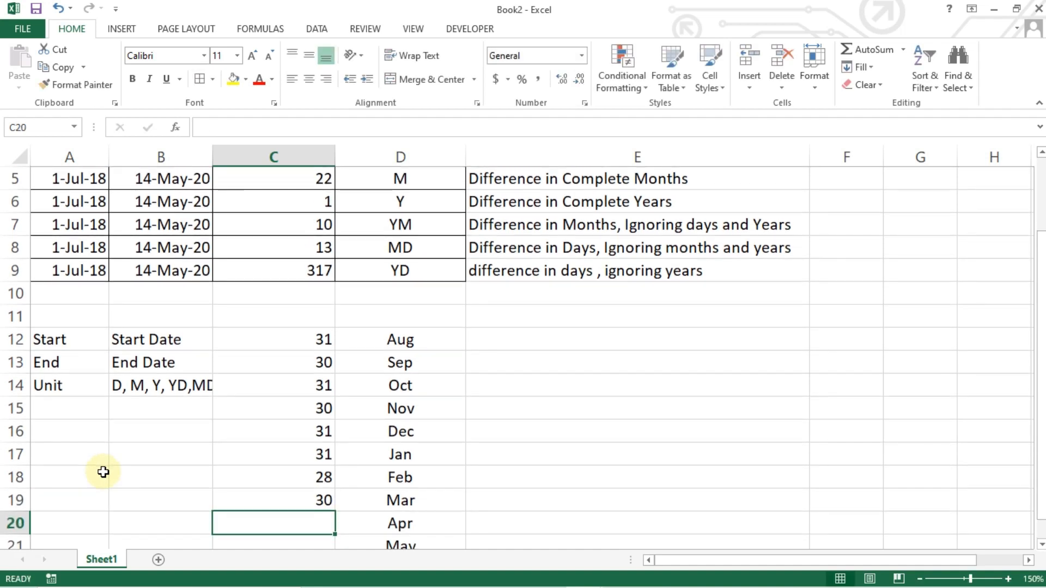
- Correct the Mar days in C19 to 31, and enter 30 for Apr and 31 for May in C20:C21
{"action": "key", "text": "Up"}
{"action": "type", "text": "31"}
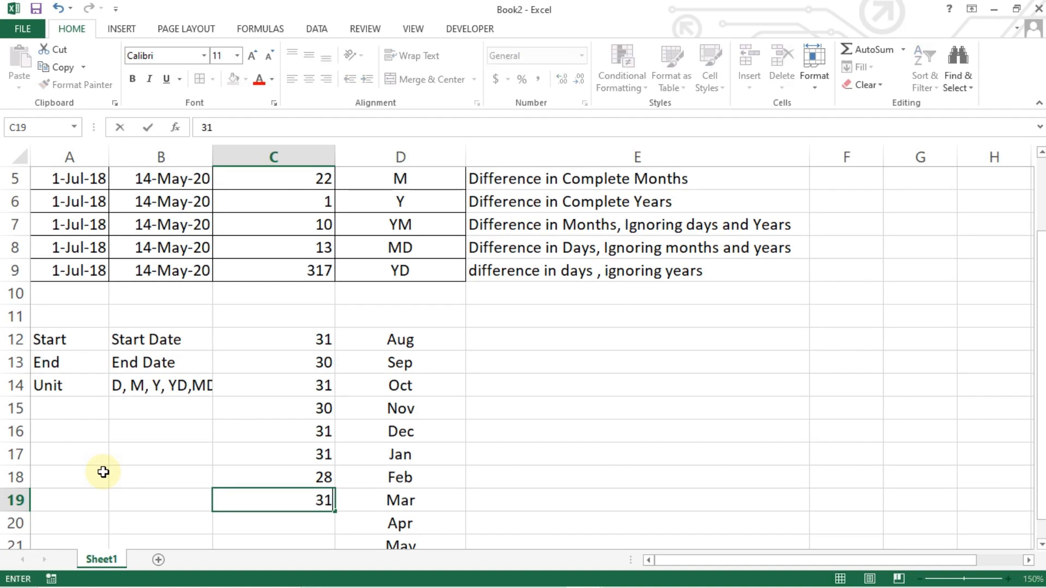
{"action": "key", "text": "Return"}
{"action": "type", "text": "30"}
{"action": "key", "text": "Return"}
{"action": "type", "text": "31"}
{"action": "key", "text": "Return"}
- Select the month day counts in C12:C21 to check their sum
{"action": "key", "text": "Up"}
{"action": "key", "text": "Up"}
{"action": "key", "text": "Up"}
{"action": "key", "text": "Up"}
{"action": "key", "text": "Up"}
{"action": "key", "text": "Up"}
{"action": "key", "text": "Up"}
{"action": "key", "text": "Up"}
{"action": "key", "text": "Up"}
{"action": "key", "text": "Up"}
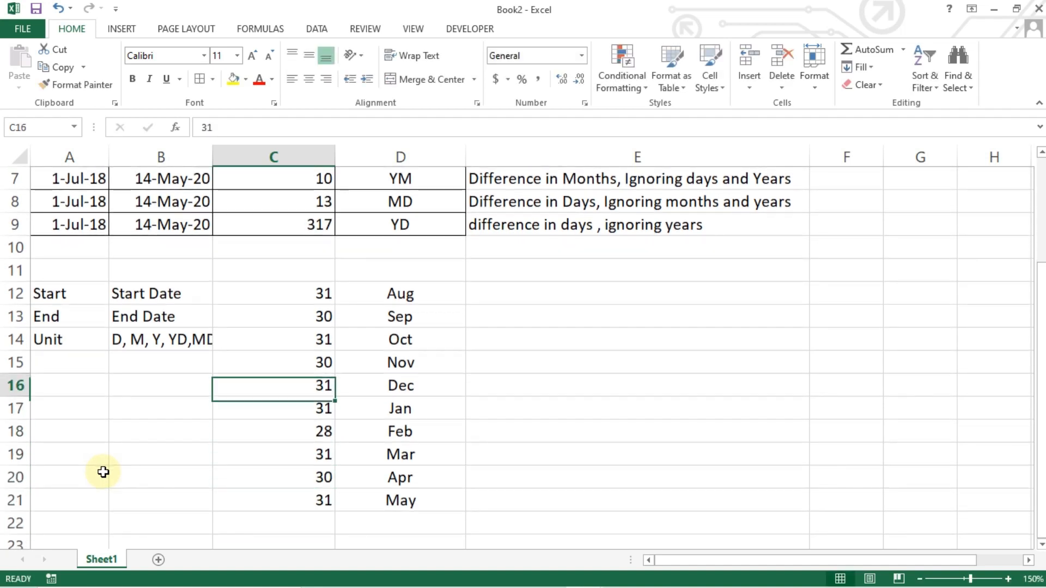
{"action": "key", "text": "shift+Down"}
{"action": "key", "text": "shift+Down"}
{"action": "key", "text": "shift+Down"}
{"action": "key", "text": "shift+Down"}
{"action": "key", "text": "shift+Down"}
{"action": "key", "text": "shift+Down"}
{"action": "key", "text": "shift+Down"}
{"action": "key", "text": "shift+Down"}
{"action": "key", "text": "shift+Down"}
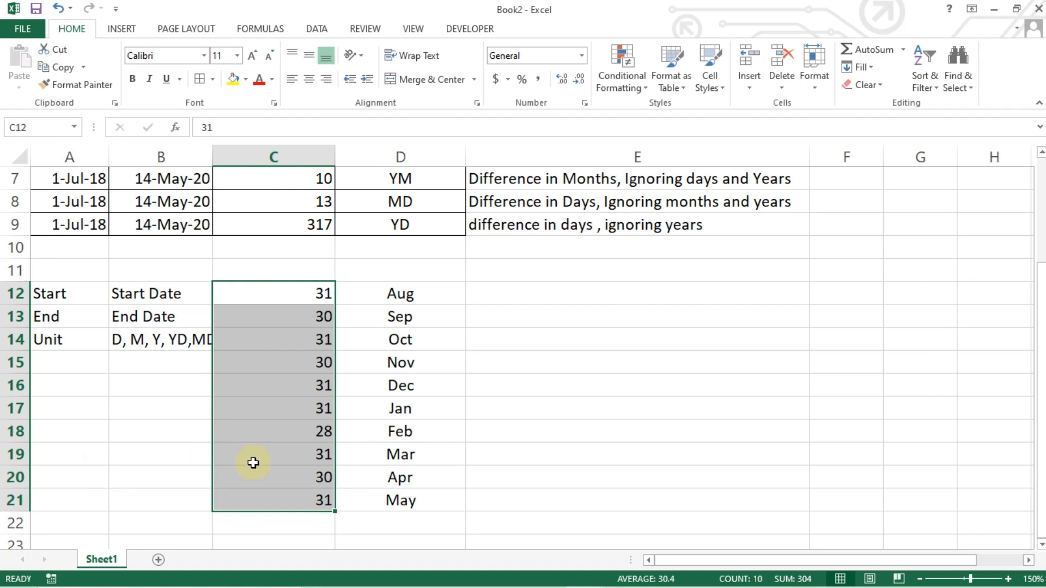
- Total the month day counts in C22 with =SUM(C12:C21)
{"action": "left_click", "coordinate": [245, 525]}
{"action": "type", "text": "="}
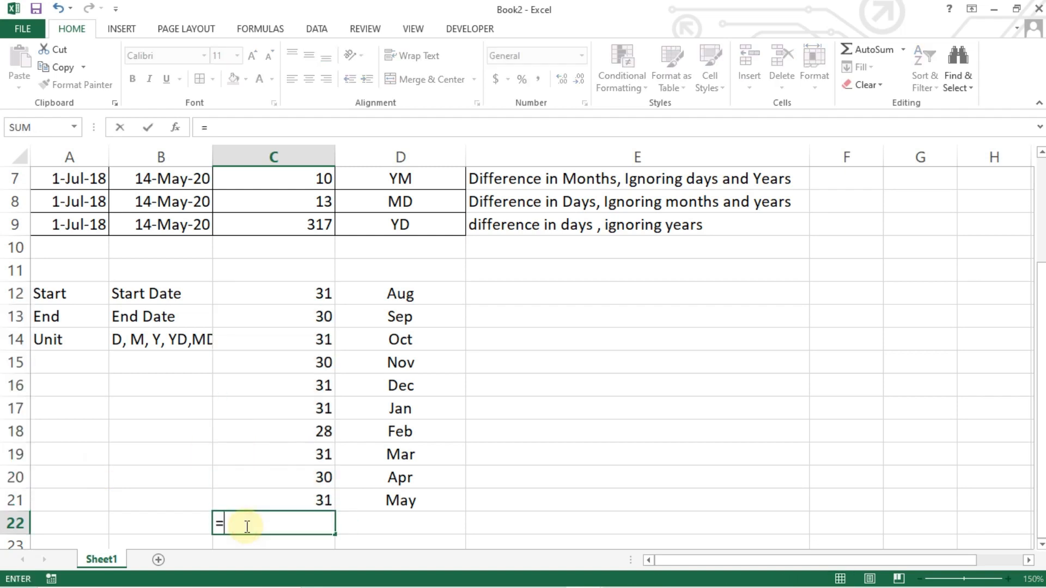
{"action": "type", "text": "sum("}
{"action": "key", "text": "Up"}
{"action": "key", "text": "Up"}
{"action": "key", "text": "Up"}
{"action": "key", "text": "Up"}
{"action": "key", "text": "Up"}
{"action": "key", "text": "Up"}
{"action": "key", "text": "Up"}
{"action": "key", "text": "Up"}
{"action": "key", "text": "Up"}
{"action": "key", "text": "Up"}
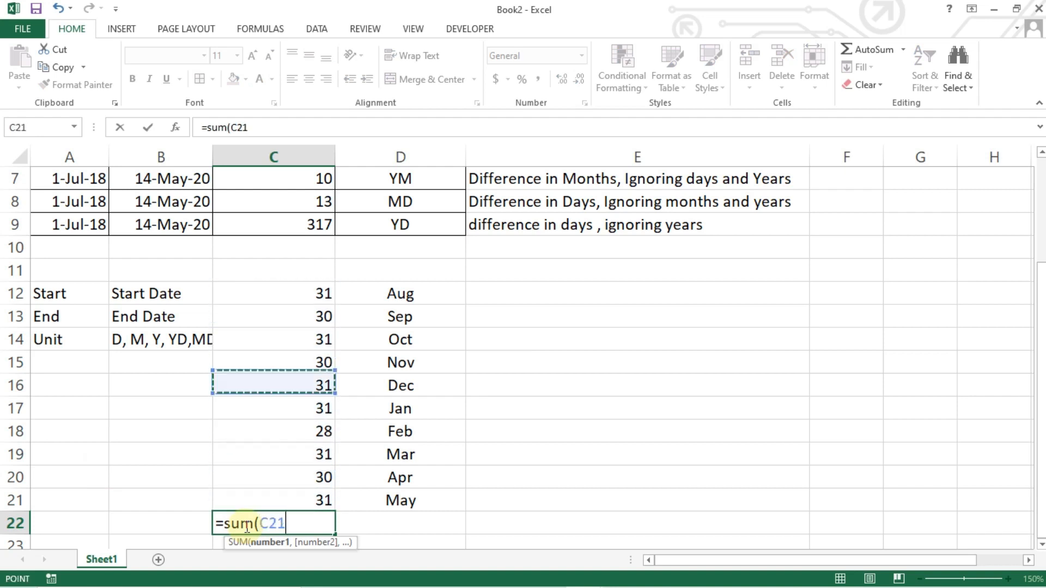
{"action": "key", "text": "ctrl+Down"}
{"action": "key", "text": "ctrl+Down"}
{"action": "key", "text": "ctrl+Up"}
{"action": "key", "text": "ctrl+Up"}
{"action": "key", "text": "shift+Down"}
{"action": "key", "text": "shift+Down"}
{"action": "key", "text": "shift+Down"}
{"action": "key", "text": "shift+Down"}
{"action": "key", "text": "shift+Down"}
{"action": "key", "text": "shift+Down"}
{"action": "key", "text": "shift+Down"}
{"action": "key", "text": "shift+Down"}
{"action": "key", "text": "shift+Down"}
{"action": "key", "text": "Return"}
- Compare the YD result in C9 with the day counts for Aug to May and their total in C22
{"action": "key", "text": "Up"}
{"action": "key", "text": "Up"}
{"action": "key", "text": "Up"}
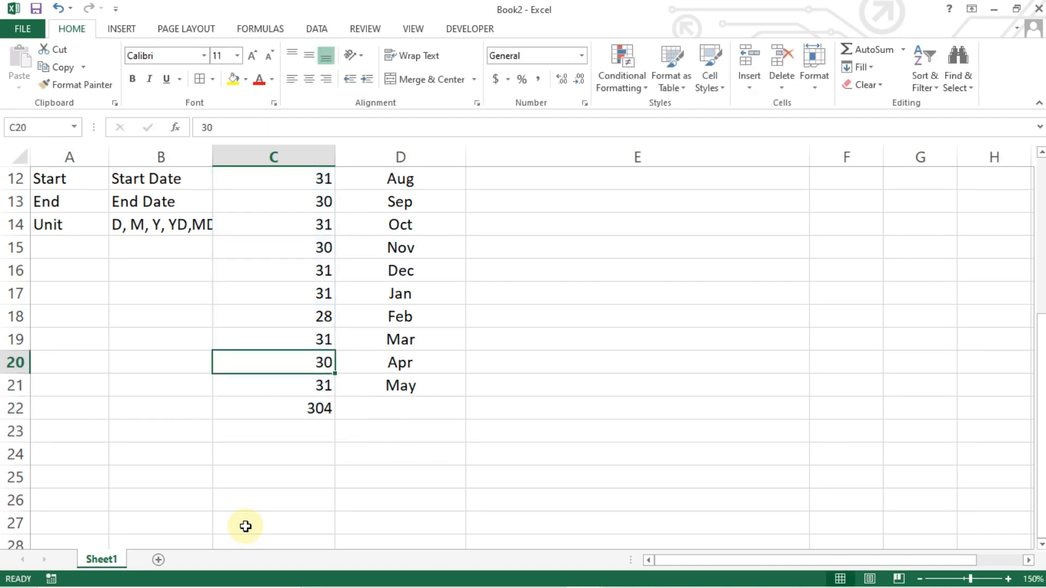
{"action": "key", "text": "Up"}
{"action": "key", "text": "Up"}
{"action": "key", "text": "Up"}
{"action": "key", "text": "Up"}
{"action": "key", "text": "Up"}
{"action": "key", "text": "Up"}
{"action": "key", "text": "Up"}
{"action": "key", "text": "Up"}
{"action": "key", "text": "Up"}
{"action": "key", "text": "Up"}
{"action": "key", "text": "Up"}
{"action": "key", "text": "Up"}
{"action": "key", "text": "Up"}
{"action": "key", "text": "Up"}
{"action": "key", "text": "Up"}
{"action": "key", "text": "Up"}
{"action": "key", "text": "Down"}
{"action": "key", "text": "Down"}
{"action": "key", "text": "Down"}
{"action": "key", "text": "Down"}
{"action": "key", "text": "Down"}
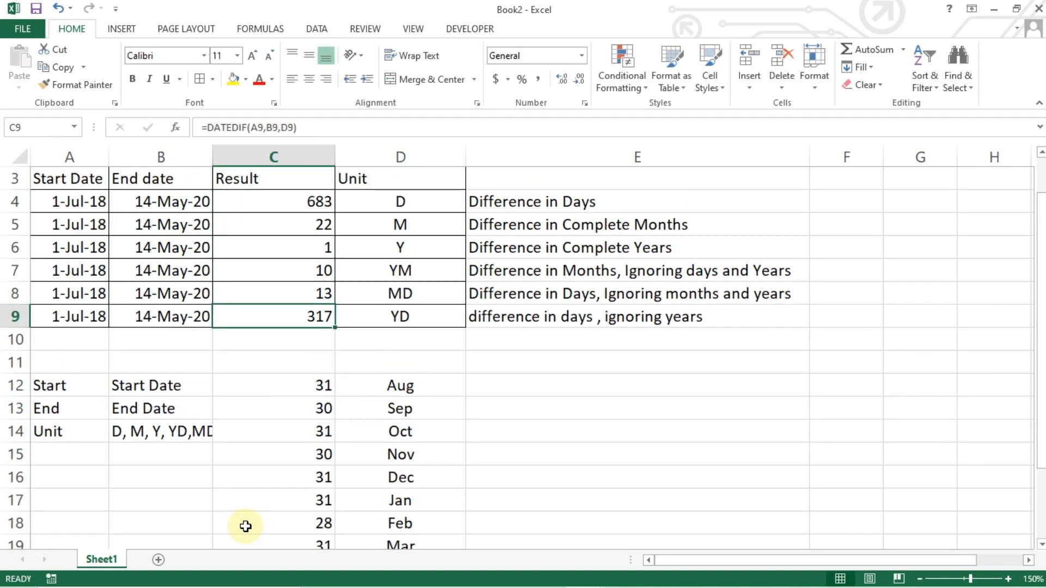
{"action": "key", "text": "Left"}
{"action": "key", "text": "Down"}
{"action": "key", "text": "Down"}
{"action": "key", "text": "Down"}
{"action": "key", "text": "Down"}
{"action": "key", "text": "Down"}
{"action": "key", "text": "Down"}
{"action": "key", "text": "Down"}
{"action": "key", "text": "Down"}
{"action": "key", "text": "Down"}
{"action": "key", "text": "Down"}
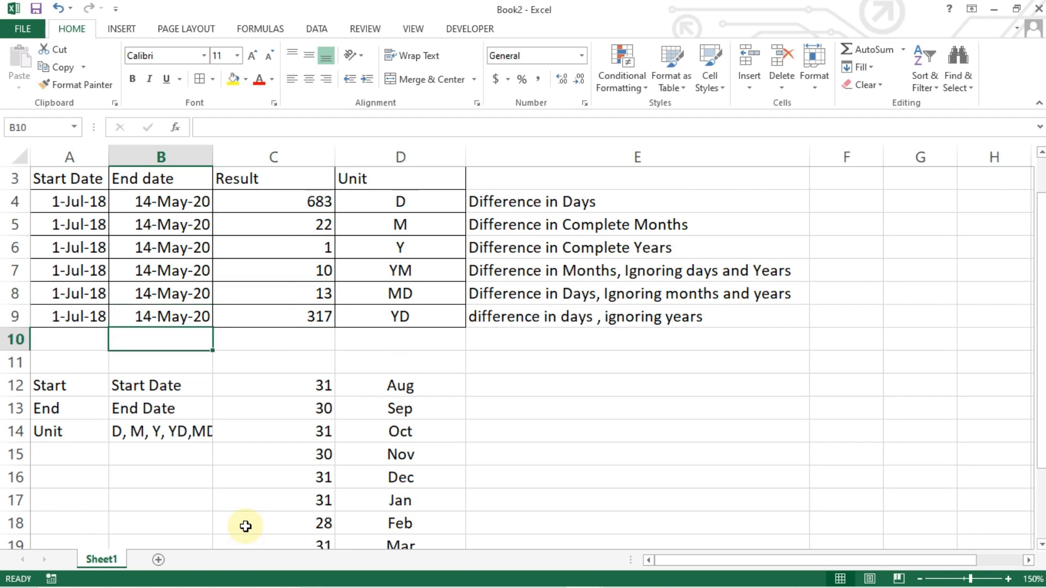
{"action": "key", "text": "Down"}
{"action": "key", "text": "Down"}
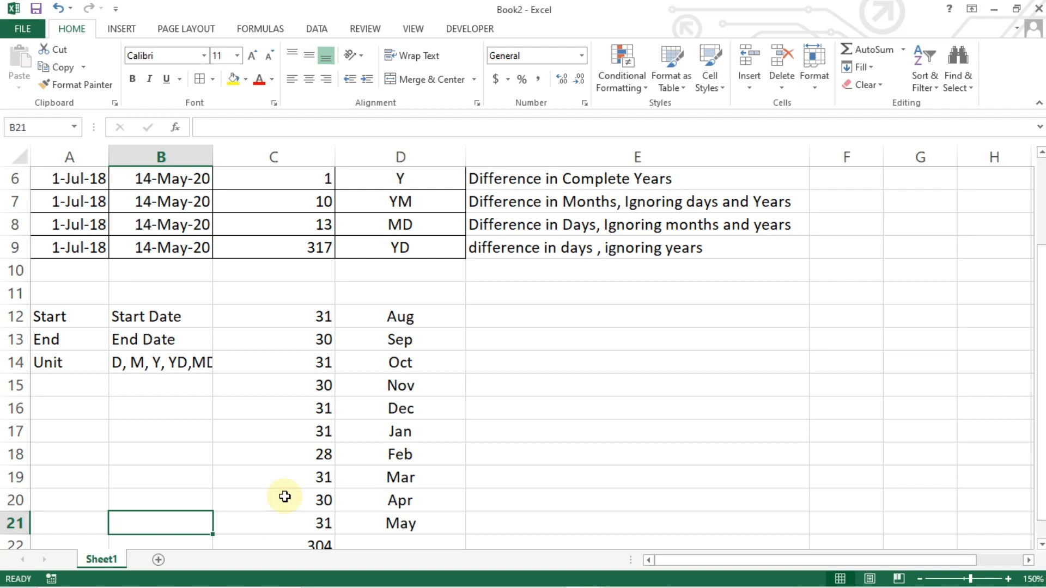
{"action": "key", "text": "Down"}
- Append +13 to the SUM formula in C22 and compare its result with the YD result in C9
{"action": "left_click", "coordinate": [319, 514]}
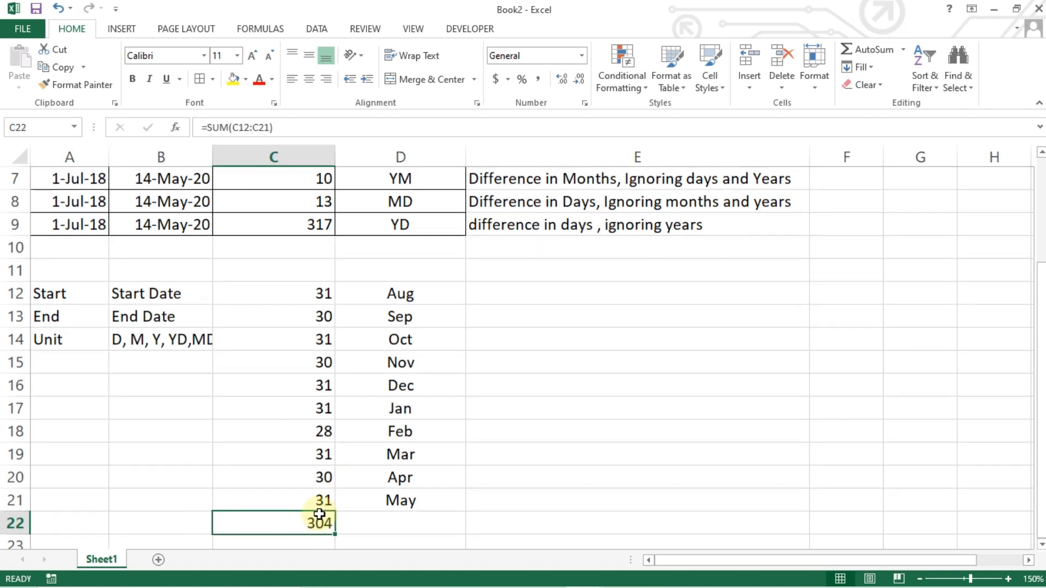
{"action": "double_click", "coordinate": [319, 514]}
{"action": "type", "text": "+13"}
{"action": "key", "text": "Return"}
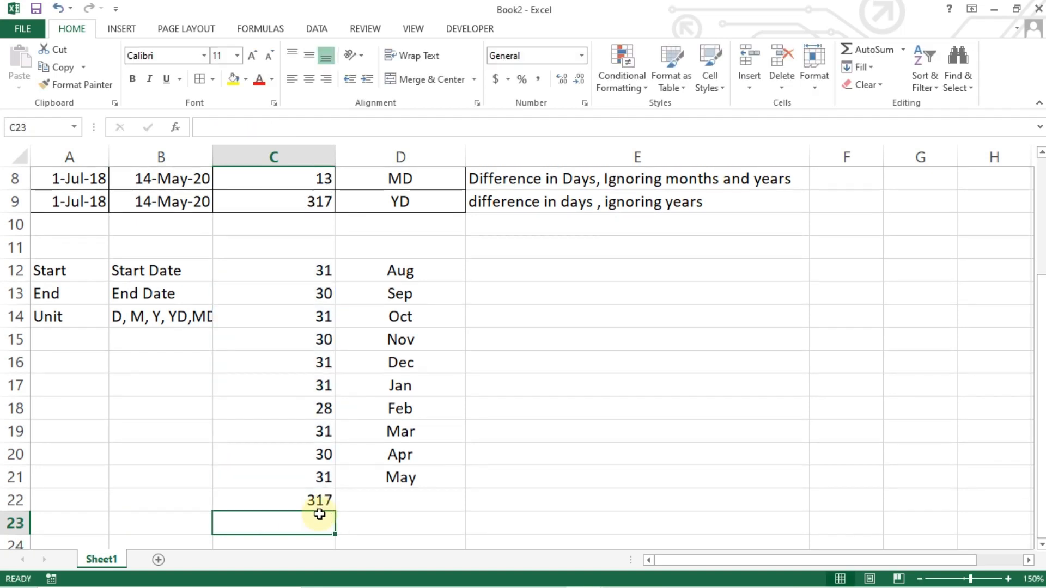
{"action": "left_click", "coordinate": [318, 510]}
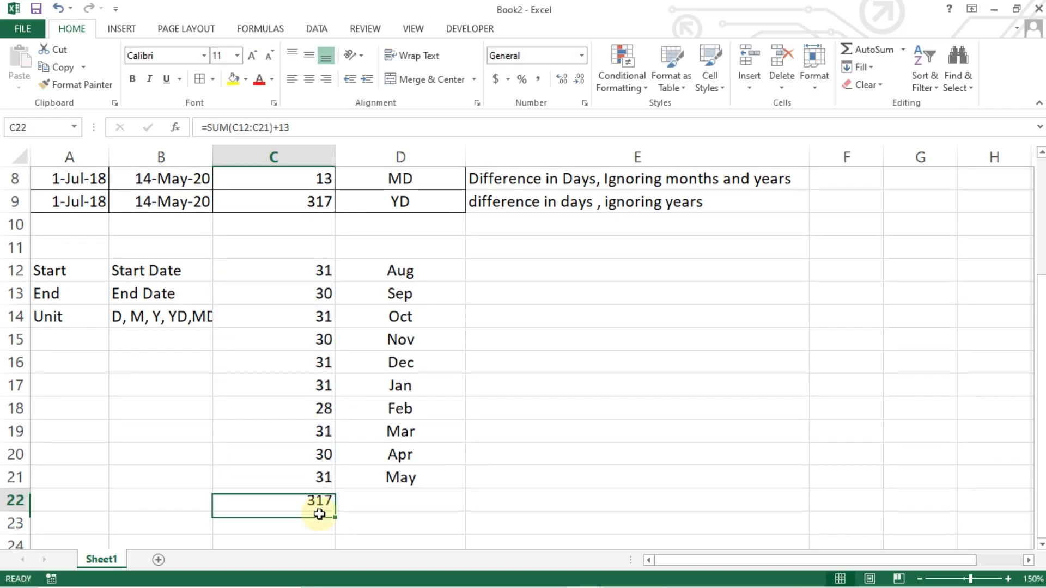
{"action": "left_click", "coordinate": [264, 196]}
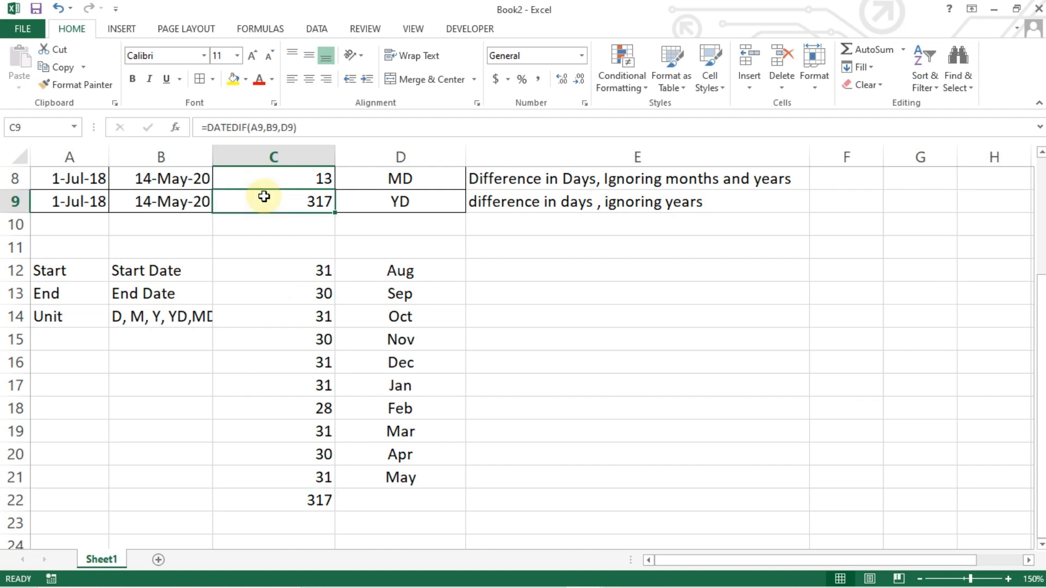
- Label the column of day counts by entering YD in C11
{"action": "left_click", "coordinate": [285, 245]}
{"action": "double_click", "coordinate": [285, 245]}
{"action": "type", "text": "YD"}
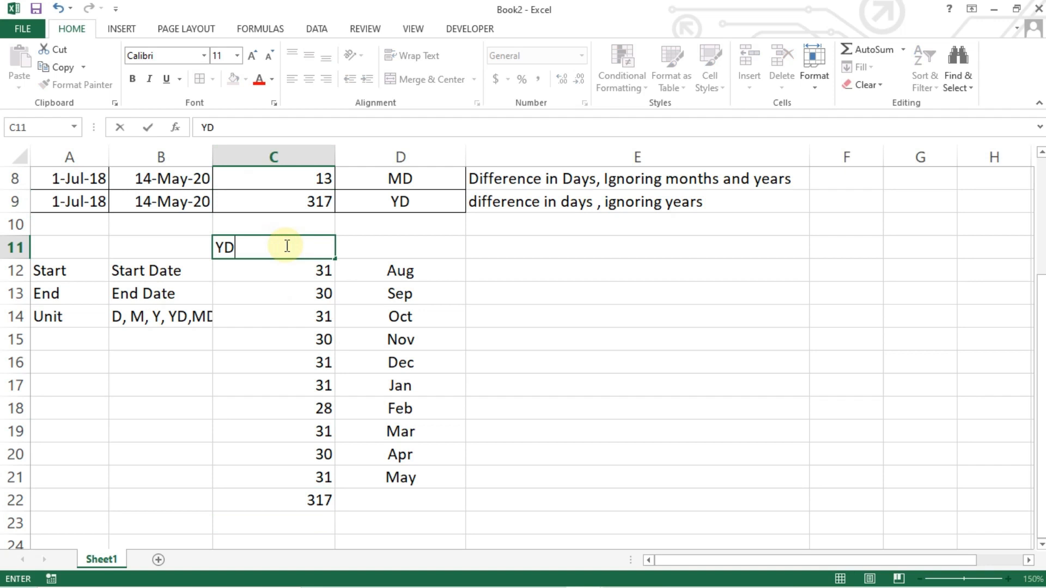
{"action": "key", "text": "Tab"}
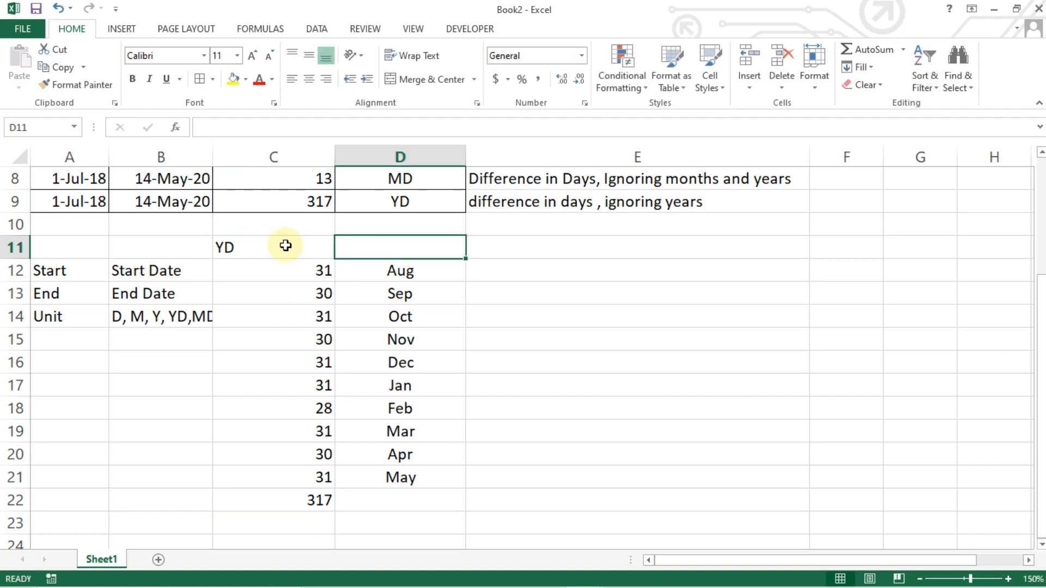
- Label the column of month names by entering YM in D11
{"action": "key", "text": "Down"}
{"action": "key", "text": "shift+Down"}
{"action": "key", "text": "Up"}
{"action": "key", "text": "Up"}
{"action": "key", "text": "Up"}
{"action": "key", "text": "Up"}
{"action": "key", "text": "Up"}
{"action": "key", "text": "Up"}
{"action": "key", "text": "Down"}
{"action": "key", "text": "Down"}
{"action": "key", "text": "Down"}
{"action": "key", "text": "Down"}
{"action": "key", "text": "Down"}
{"action": "type", "text": "YM"}
{"action": "key", "text": "ctrl+Return"}
{"action": "key", "text": "Down"}
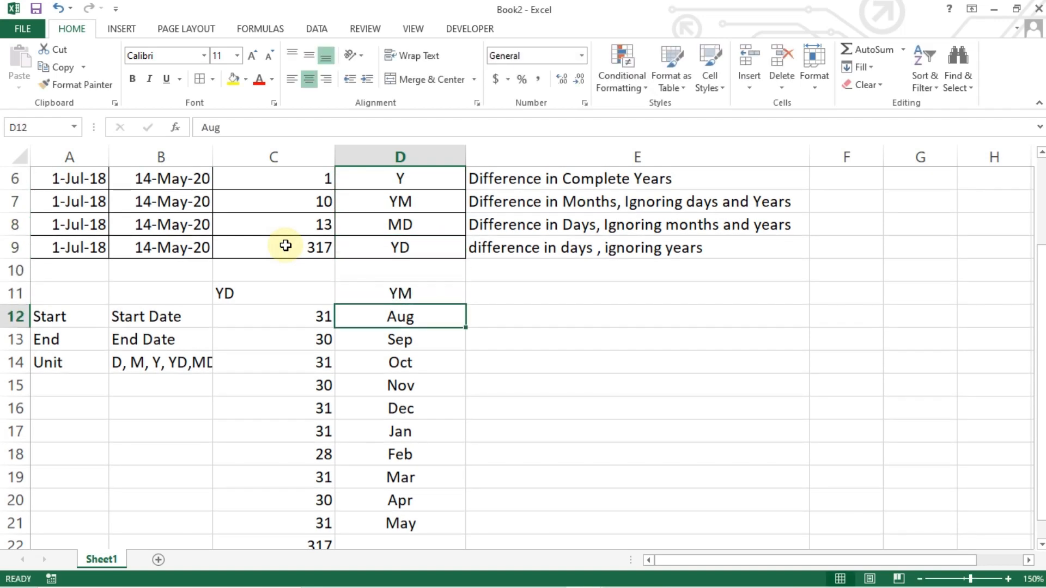
- Right-align the YD label in C11
{"action": "key", "text": "Left"}
{"action": "key", "text": "Up"}
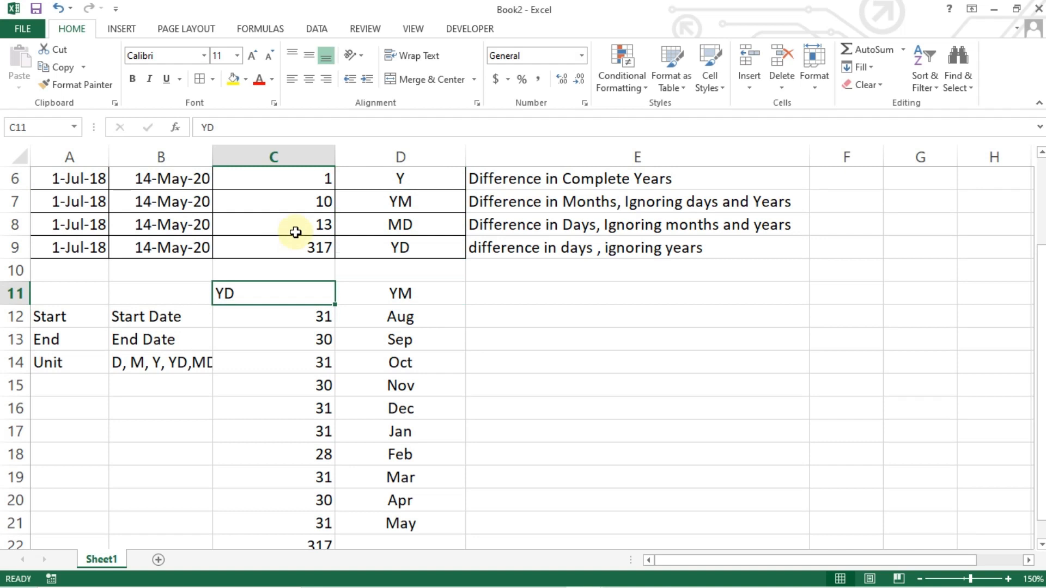
{"action": "left_click", "coordinate": [324, 80]}
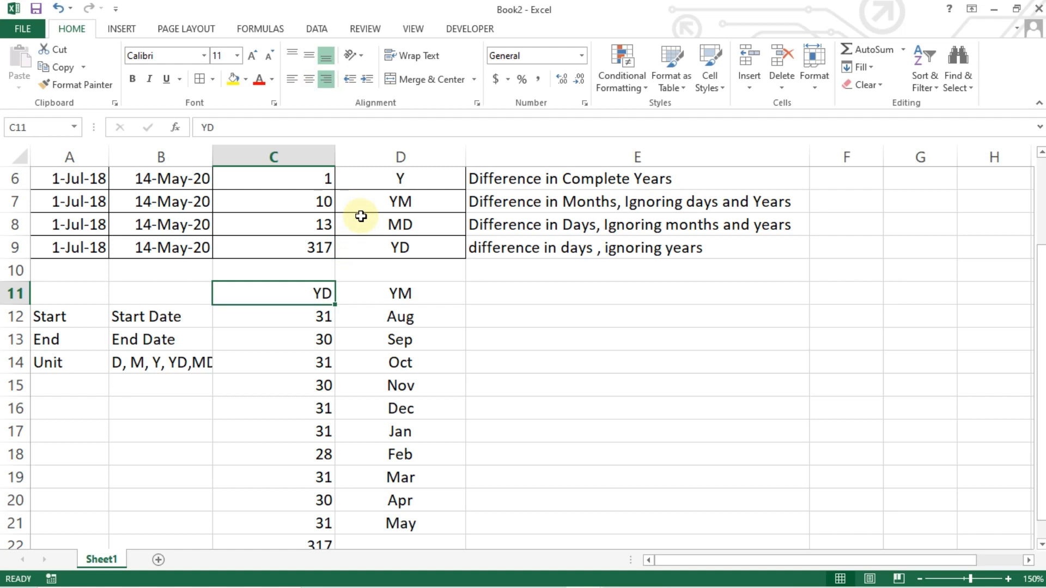
- Enter the label MD in E11, beside the YM label
{"action": "key", "text": "Right"}
{"action": "key", "text": "Right"}
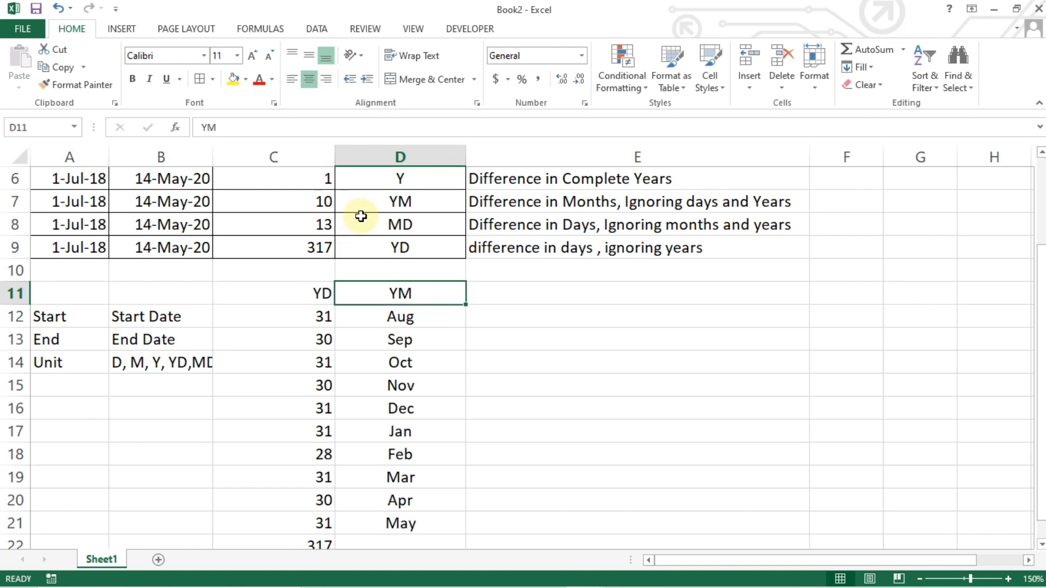
{"action": "key", "text": "F2"}
{"action": "type", "text": "MD"}
{"action": "key", "text": "Return"}
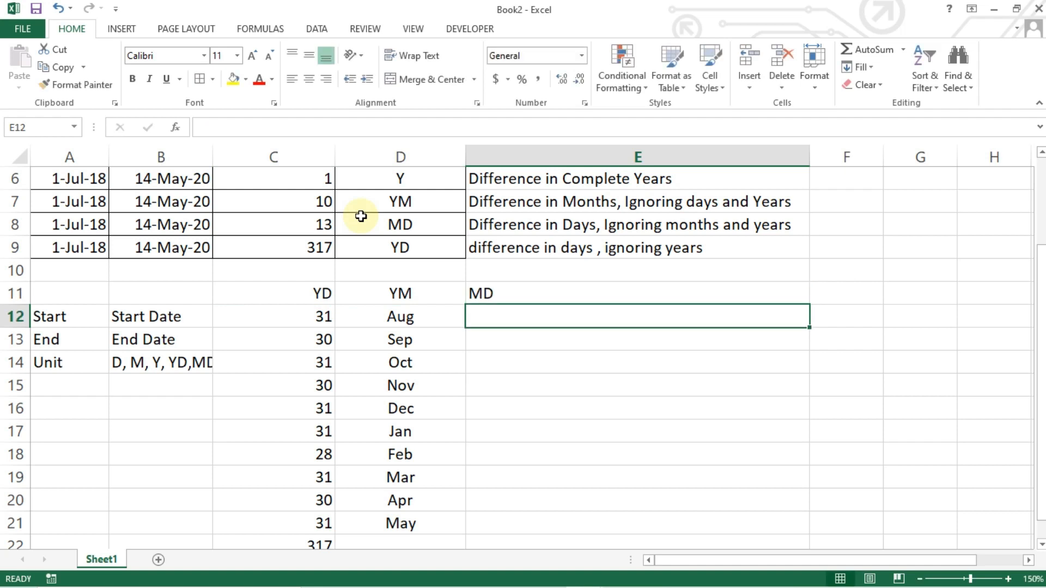
- Write the manual MD calculation "14-1 = 13" in E12
{"action": "type", "text": "1"}
{"action": "key", "text": "BackSpace"}
{"action": "type", "text": "13"}
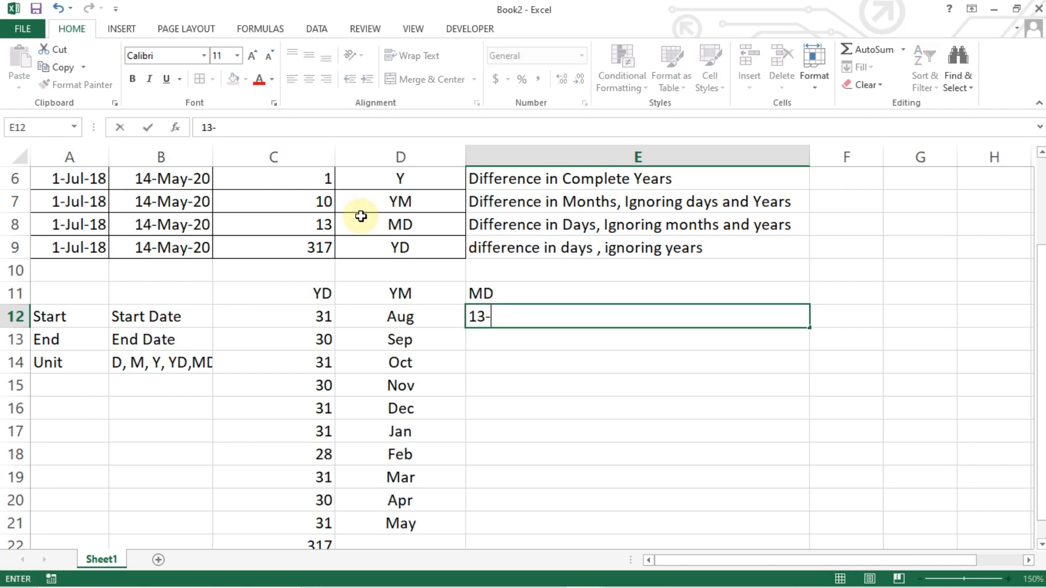
{"action": "type", "text": "-1 ="}
{"action": "key", "text": "BackSpace"}
{"action": "key", "text": "BackSpace"}
{"action": "key", "text": "BackSpace"}
{"action": "key", "text": "BackSpace"}
{"action": "key", "text": "BackSpace"}
{"action": "type", "text": "4-1 = 13"}
{"action": "key", "text": "Return"}
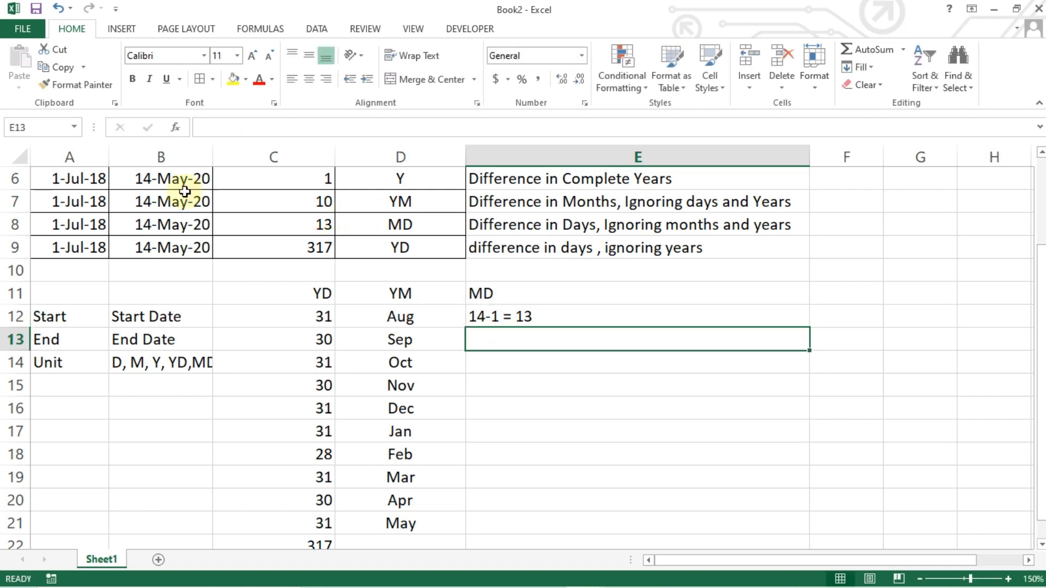
- Try 14-Jul-18 as the start date in A8, check the MD result in C8, and undo the change
{"action": "left_click", "coordinate": [80, 216]}
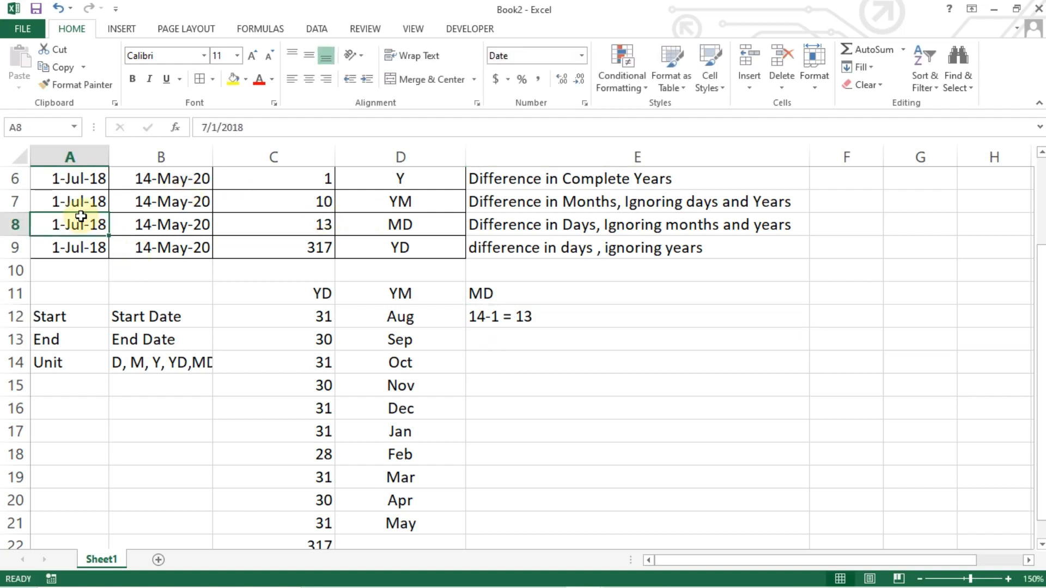
{"action": "double_click", "coordinate": [81, 217]}
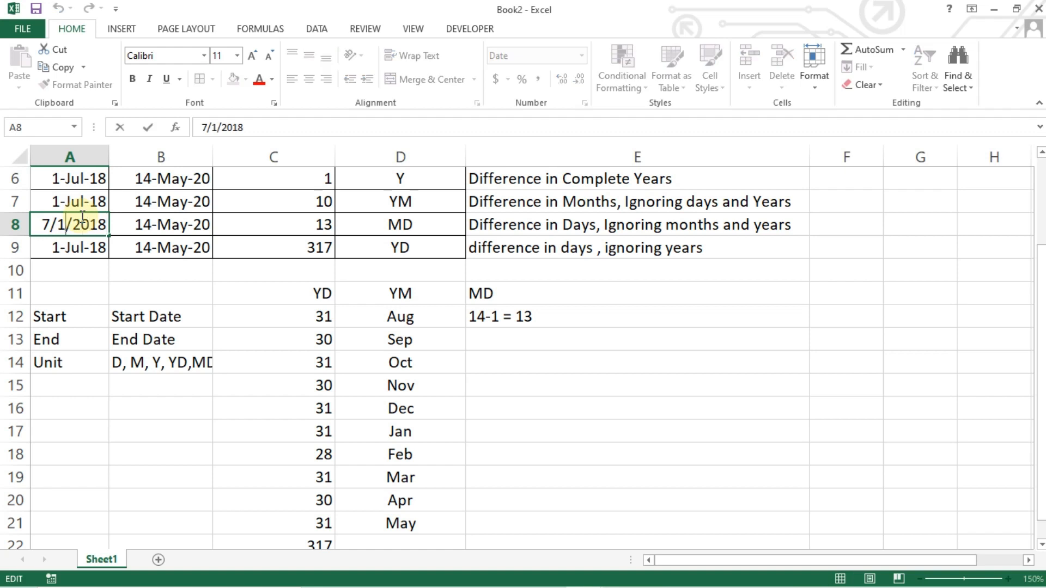
{"action": "type", "text": "4"}
{"action": "key", "text": "Return"}
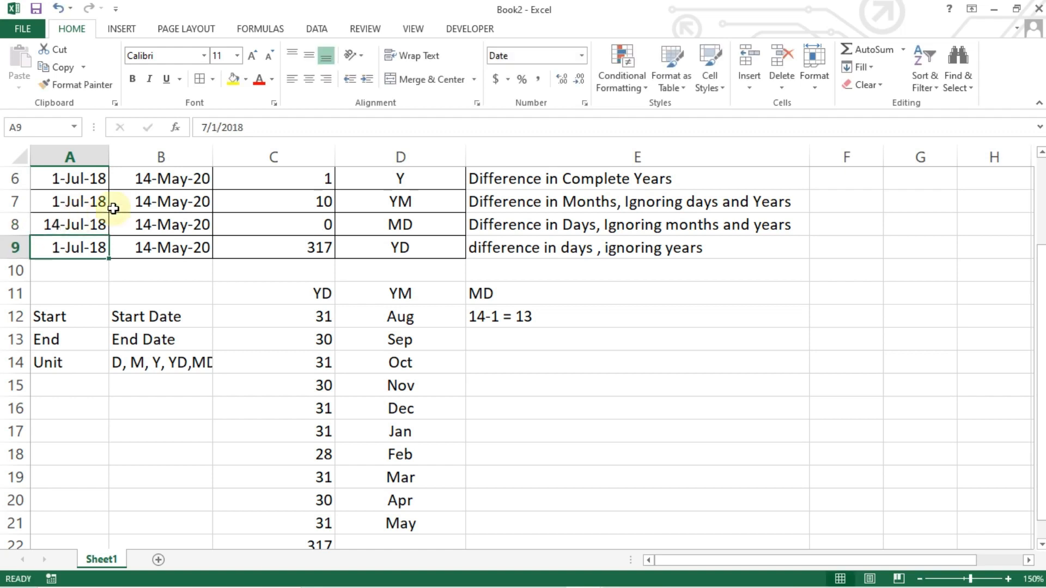
{"action": "left_click", "coordinate": [253, 233]}
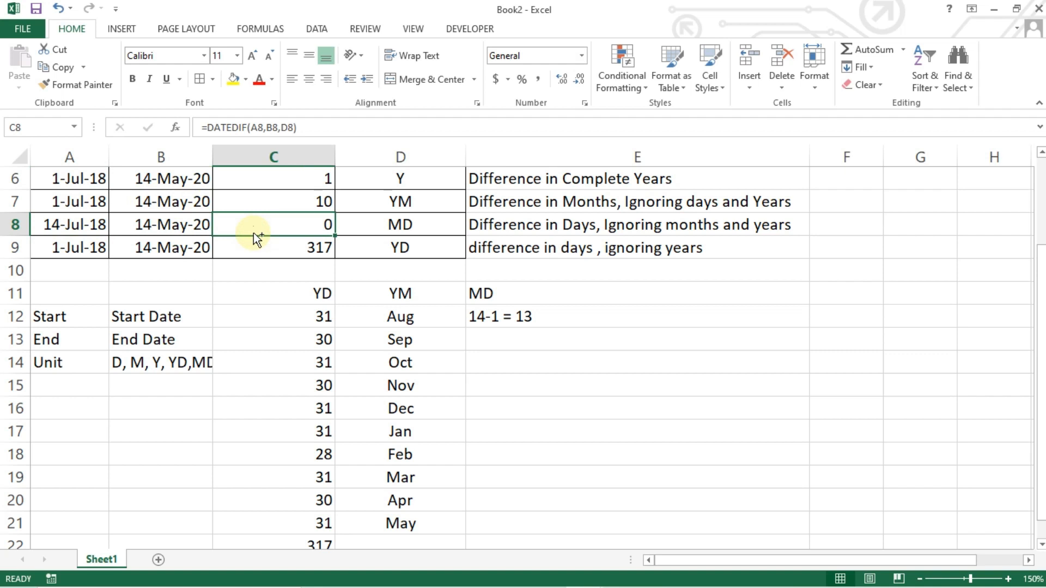
{"action": "key", "text": "ctrl+z"}
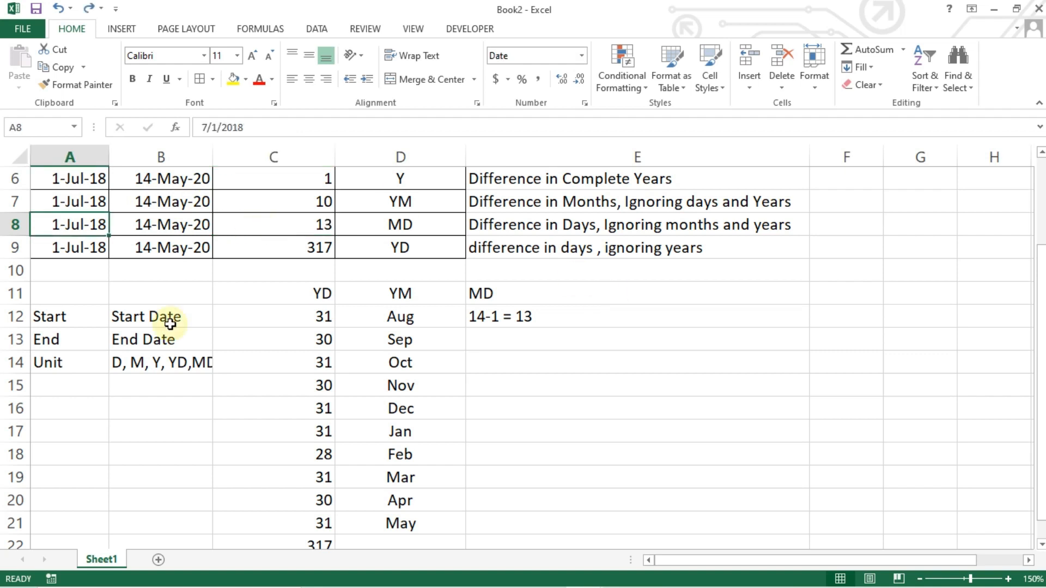
- Enter the heading Date of Birth in A18 and a sample date of birth in A19
{"action": "left_click", "coordinate": [57, 443]}
{"action": "double_click", "coordinate": [57, 443]}
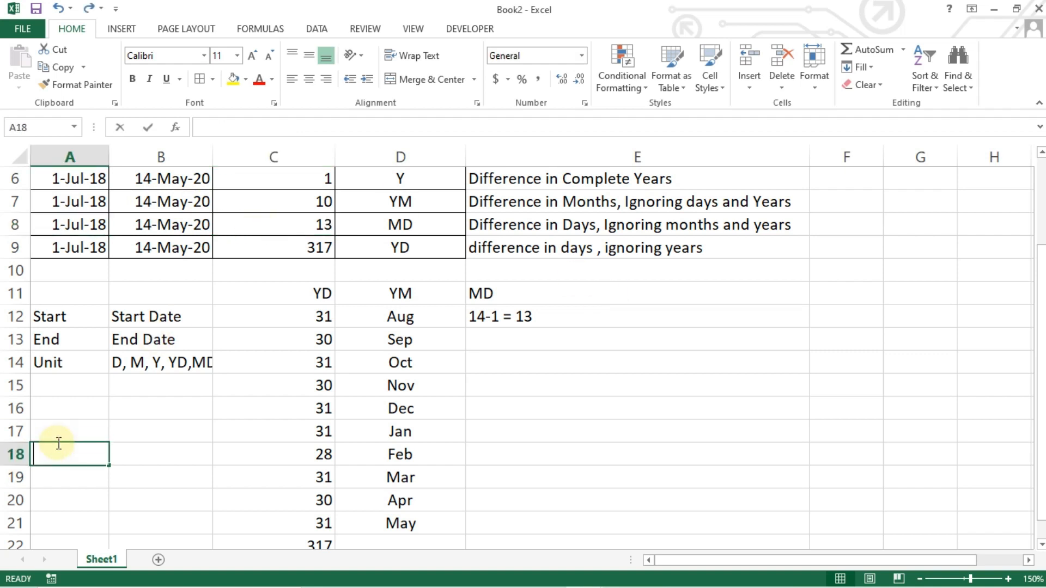
{"action": "type", "text": "D"}
{"action": "type", "text": "ate od="}
{"action": "key", "text": "BackSpace"}
{"action": "key", "text": "BackSpace"}
{"action": "type", "text": "f Birth"}
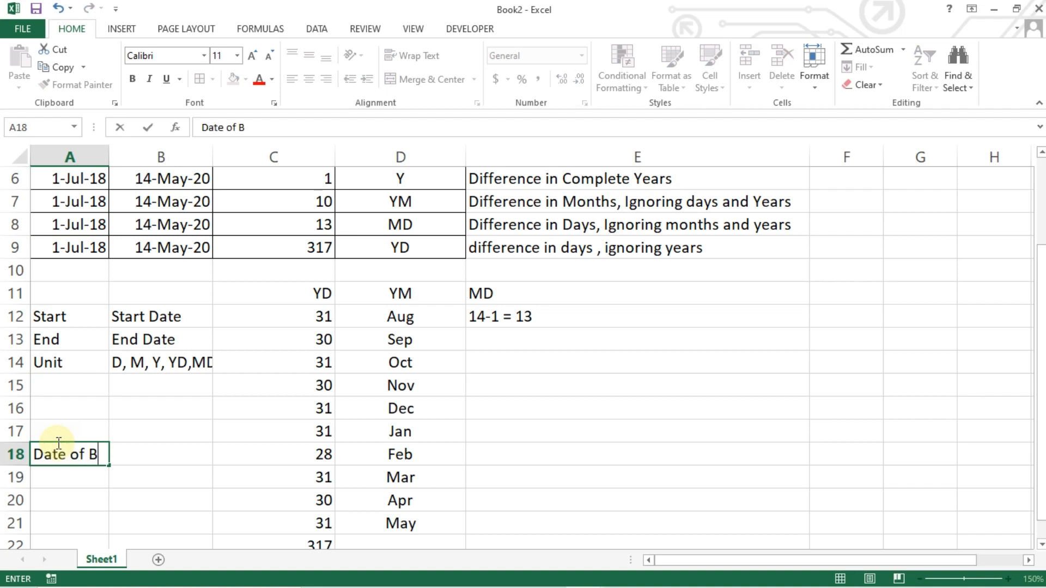
{"action": "key", "text": "ctrl+Return"}
{"action": "key", "text": "Return"}
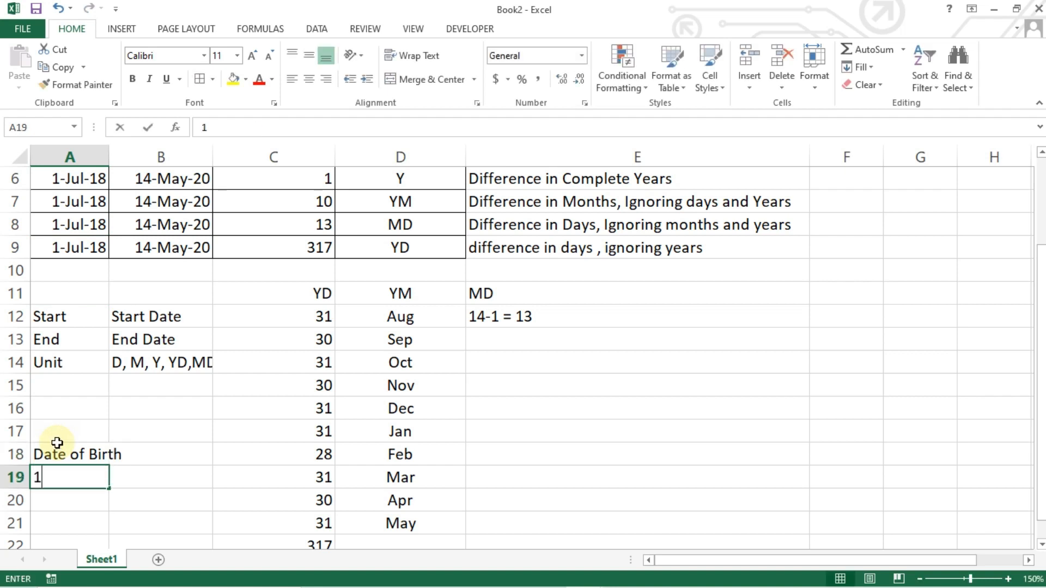
{"action": "type", "text": "14-Jan-"}
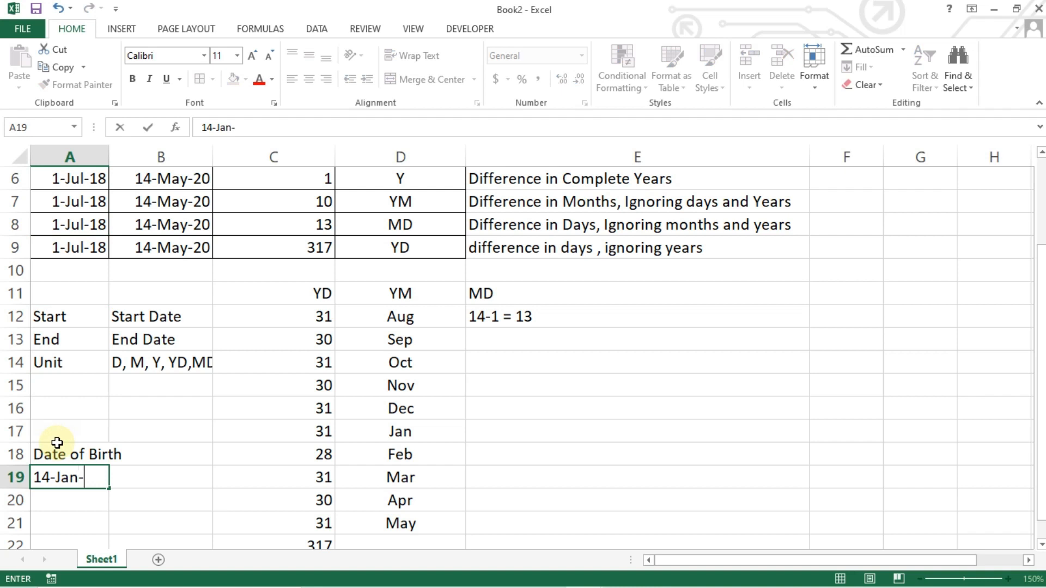
{"action": "type", "text": "1989"}
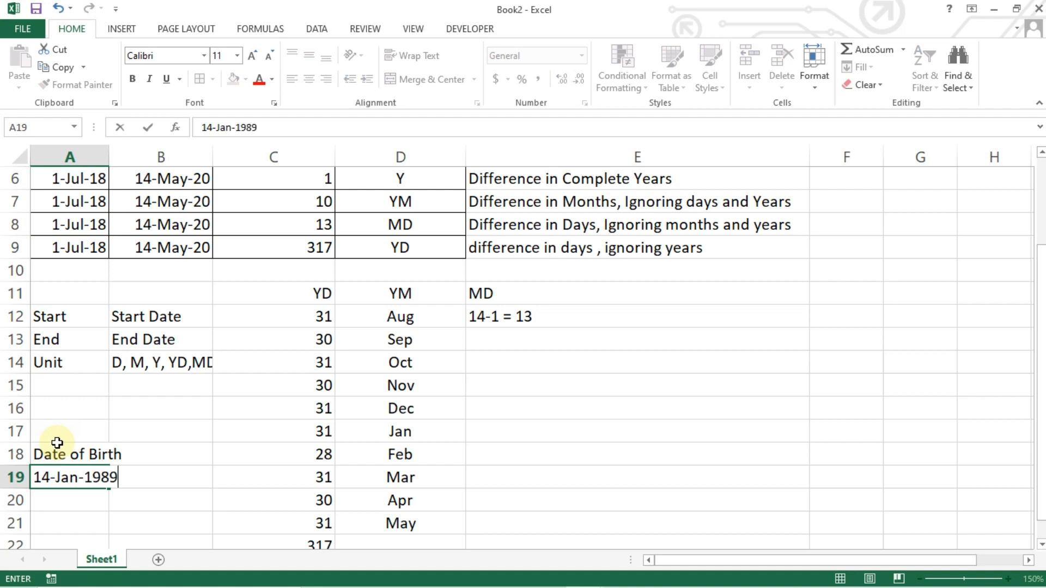
{"action": "key", "text": "Return"}
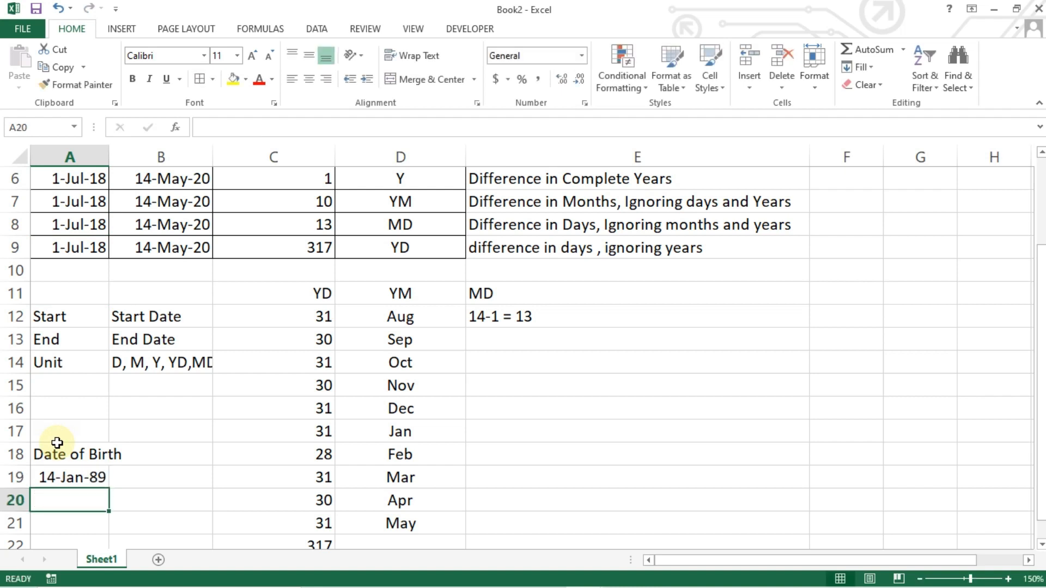
- Enter the current date in A20 with =TODAY()
{"action": "type", "text": "=toda"}
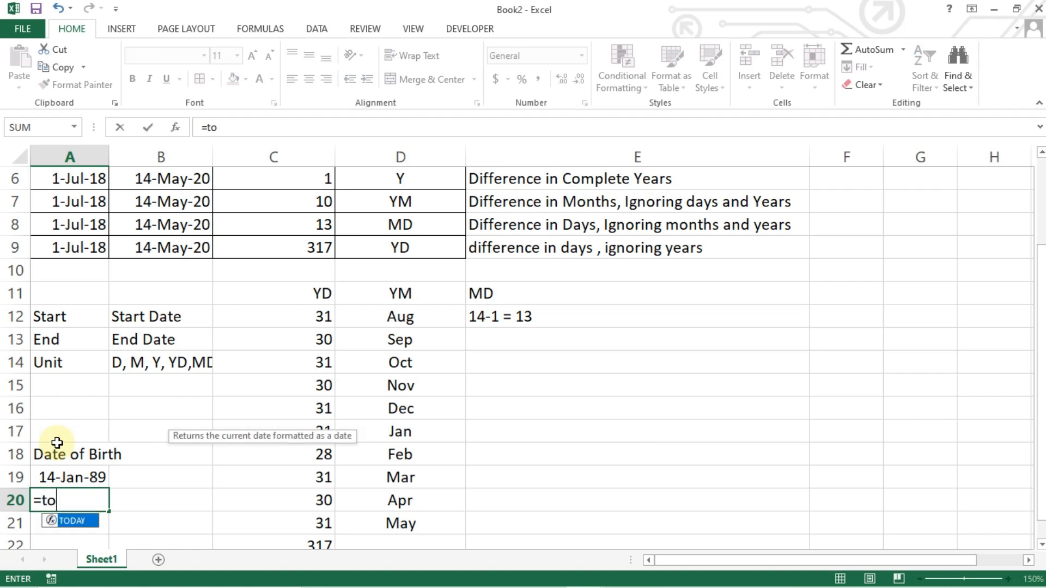
{"action": "key", "text": "Tab"}
{"action": "type", "text": ")"}
{"action": "key", "text": "Return"}
{"action": "key", "text": "Down"}
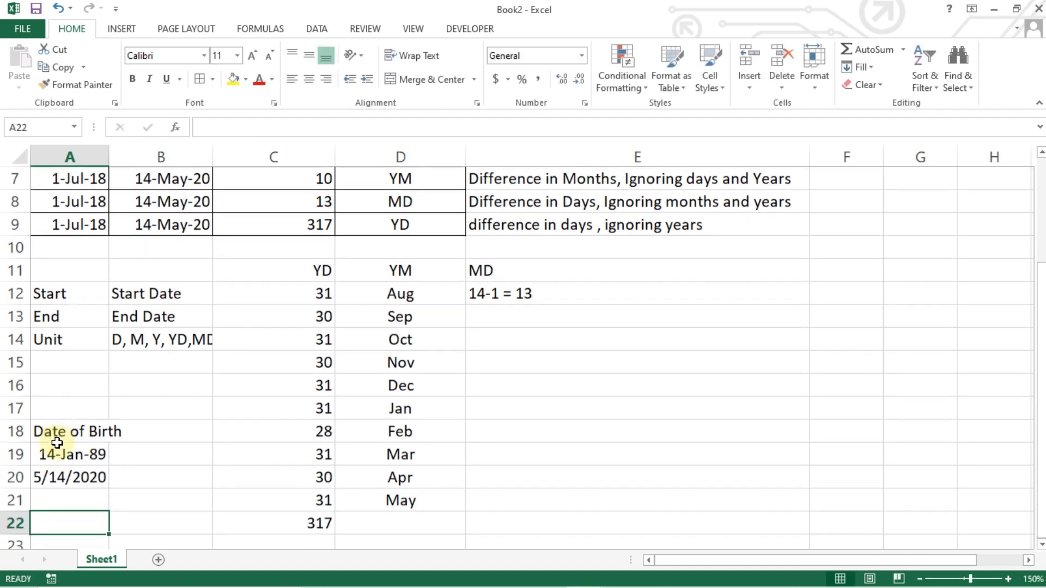
- Review the unit codes, dates and DATEDIF results in the sample table, down to the complete-years row
{"action": "key", "text": "Up"}
{"action": "key", "text": "Up"}
{"action": "key", "text": "Up"}
{"action": "key", "text": "Up"}
{"action": "key", "text": "Up"}
{"action": "key", "text": "Up"}
{"action": "key", "text": "Up"}
{"action": "key", "text": "Up"}
{"action": "key", "text": "Up"}
{"action": "key", "text": "Up"}
{"action": "key", "text": "Up"}
{"action": "key", "text": "Up"}
{"action": "key", "text": "Up"}
{"action": "key", "text": "Up"}
{"action": "key", "text": "Up"}
{"action": "key", "text": "Up"}
{"action": "key", "text": "Up"}
{"action": "key", "text": "Up"}
{"action": "key", "text": "Up"}
{"action": "key", "text": "Up"}
{"action": "key", "text": "Up"}
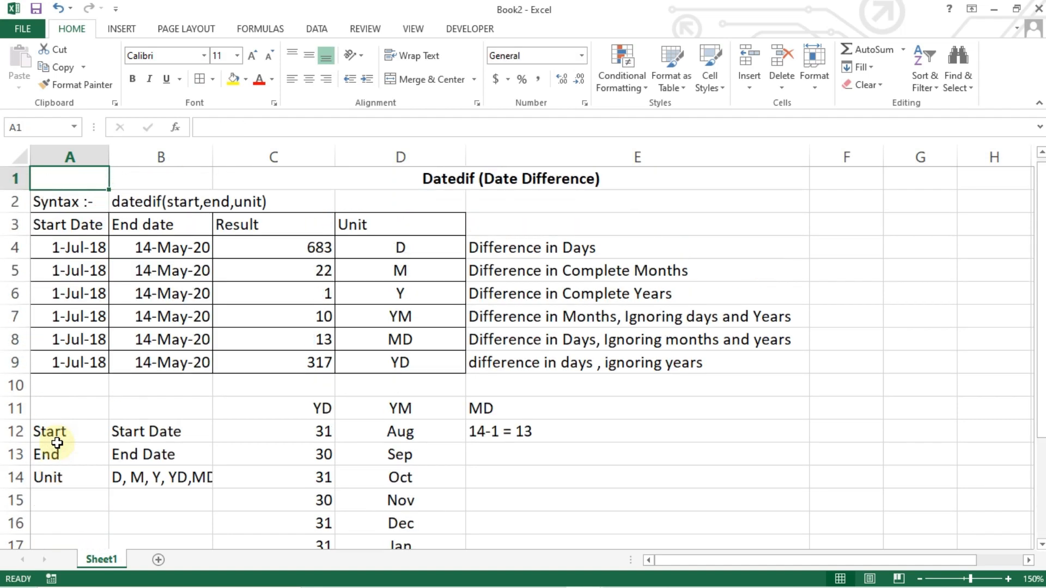
{"action": "key", "text": "Right"}
{"action": "key", "text": "Right"}
{"action": "key", "text": "Right"}
{"action": "key", "text": "Right"}
{"action": "key", "text": "Down"}
{"action": "key", "text": "Down"}
{"action": "key", "text": "Left"}
{"action": "key", "text": "Left"}
{"action": "key", "text": "Left"}
{"action": "key", "text": "Left"}
{"action": "key", "text": "Down"}
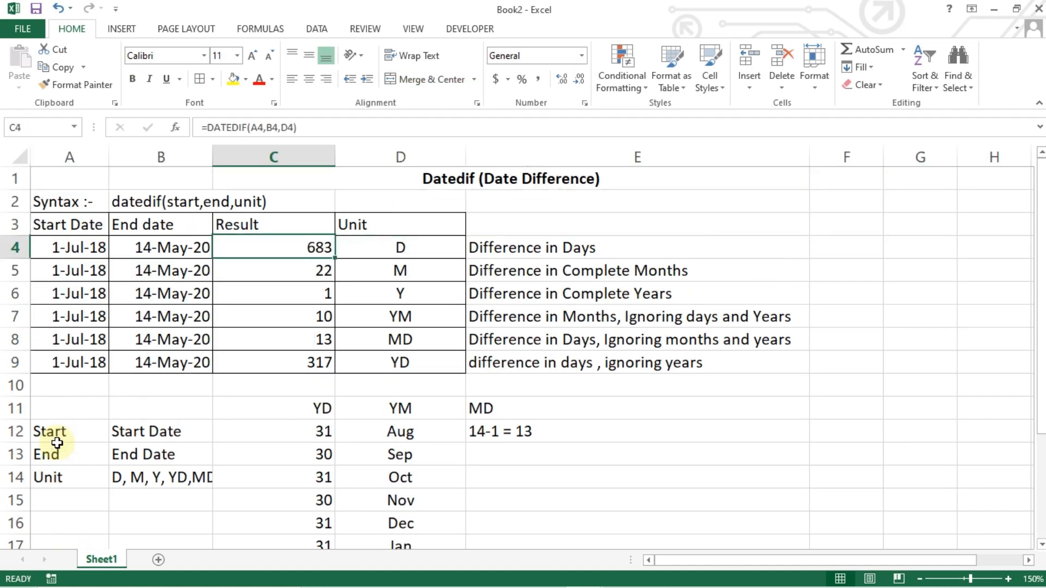
{"action": "key", "text": "Down"}
{"action": "key", "text": "Down"}
{"action": "key", "text": "Right"}
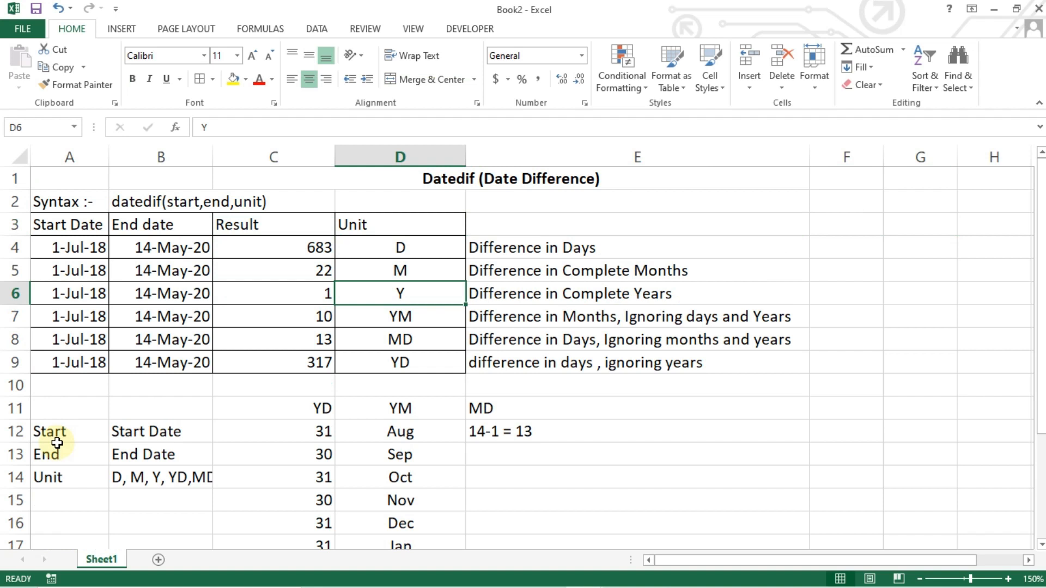
{"action": "key", "text": "Down"}
{"action": "key", "text": "Left"}
{"action": "key", "text": "Left"}
{"action": "key", "text": "Left"}
{"action": "key", "text": "Up"}
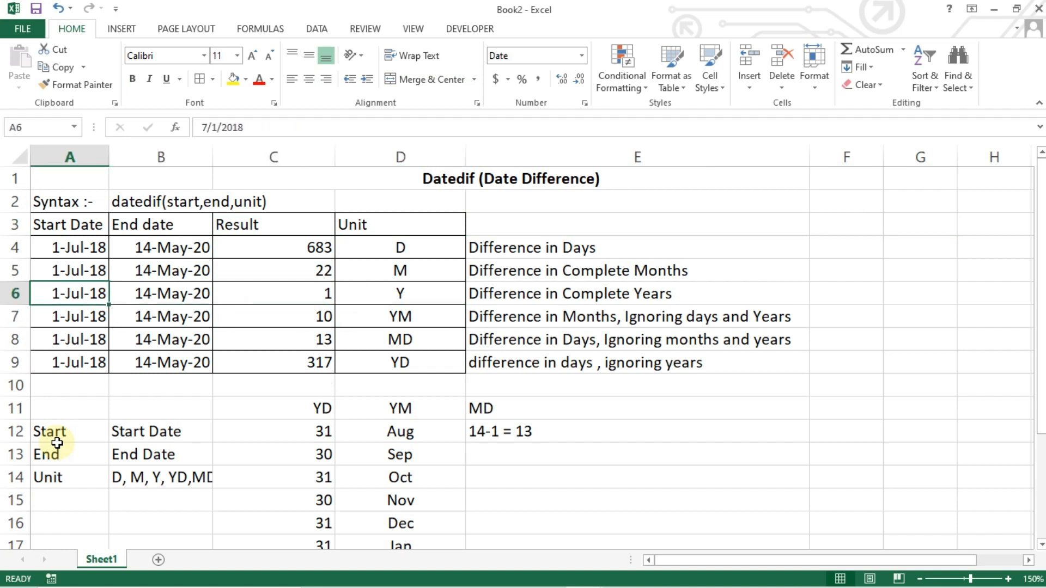
{"action": "key", "text": "Down"}
{"action": "key", "text": "Down"}
{"action": "key", "text": "Down"}
{"action": "key", "text": "Down"}
{"action": "key", "text": "Down"}
{"action": "key", "text": "Down"}
{"action": "key", "text": "Down"}
{"action": "key", "text": "Down"}
{"action": "key", "text": "Down"}
{"action": "key", "text": "Down"}
{"action": "key", "text": "Down"}
{"action": "key", "text": "Down"}
{"action": "key", "text": "Down"}
{"action": "key", "text": "Down"}
{"action": "key", "text": "Down"}
{"action": "key", "text": "Up"}
{"action": "key", "text": "Up"}
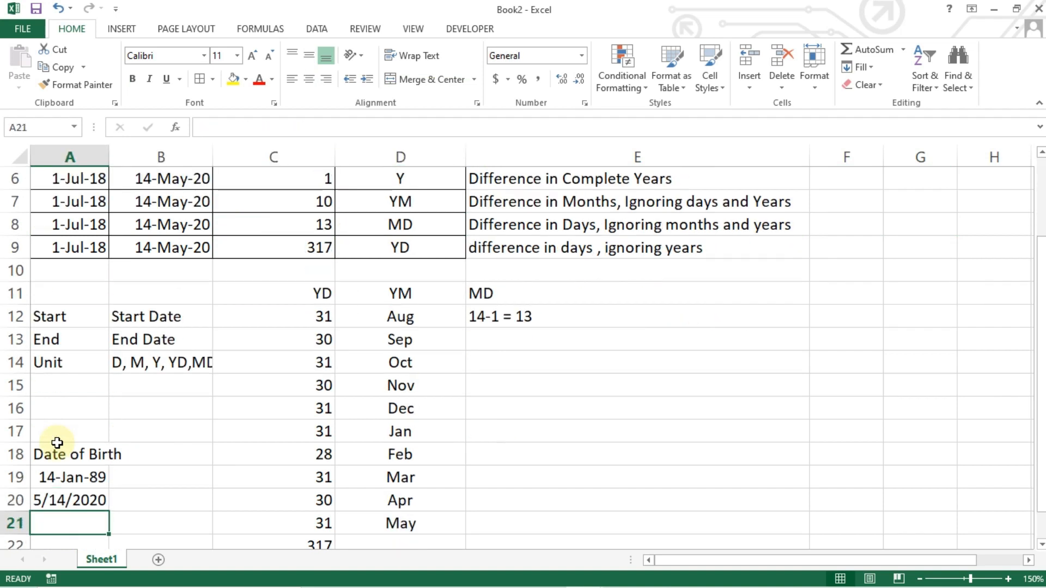
{"action": "key", "text": "Up"}
{"action": "key", "text": "Up"}
{"action": "key", "text": "Up"}
{"action": "key", "text": "Up"}
{"action": "key", "text": "Up"}
{"action": "key", "text": "Up"}
{"action": "key", "text": "Up"}
{"action": "key", "text": "Up"}
{"action": "key", "text": "Up"}
{"action": "key", "text": "Up"}
{"action": "key", "text": "Up"}
{"action": "key", "text": "Up"}
{"action": "key", "text": "Up"}
{"action": "key", "text": "Up"}
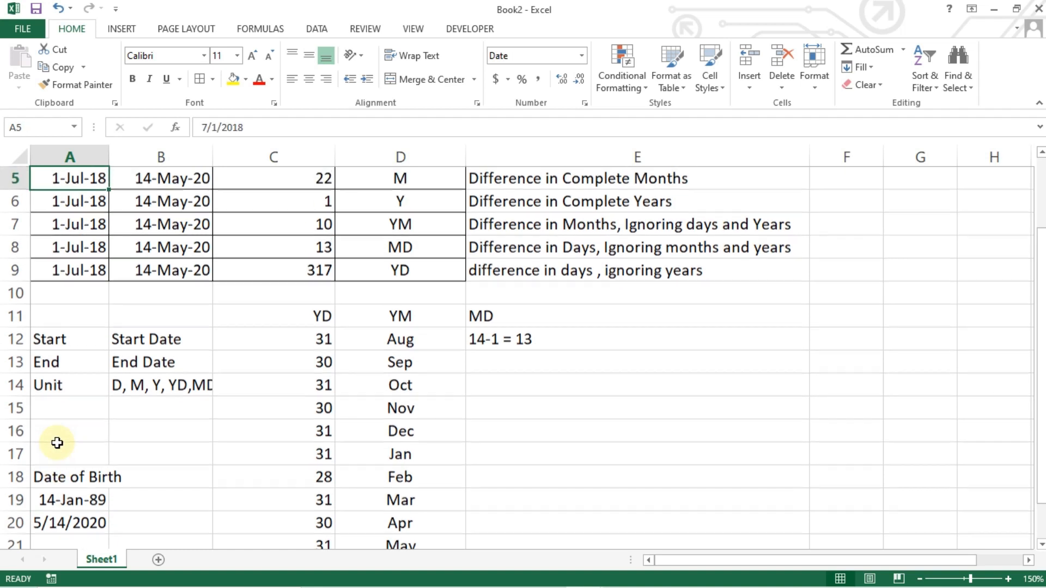
{"action": "key", "text": "Down"}
{"action": "key", "text": "Down"}
{"action": "key", "text": "Down"}
{"action": "key", "text": "Down"}
{"action": "key", "text": "Down"}
{"action": "key", "text": "Down"}
{"action": "key", "text": "Down"}
{"action": "key", "text": "Down"}
{"action": "key", "text": "Down"}
{"action": "key", "text": "Down"}
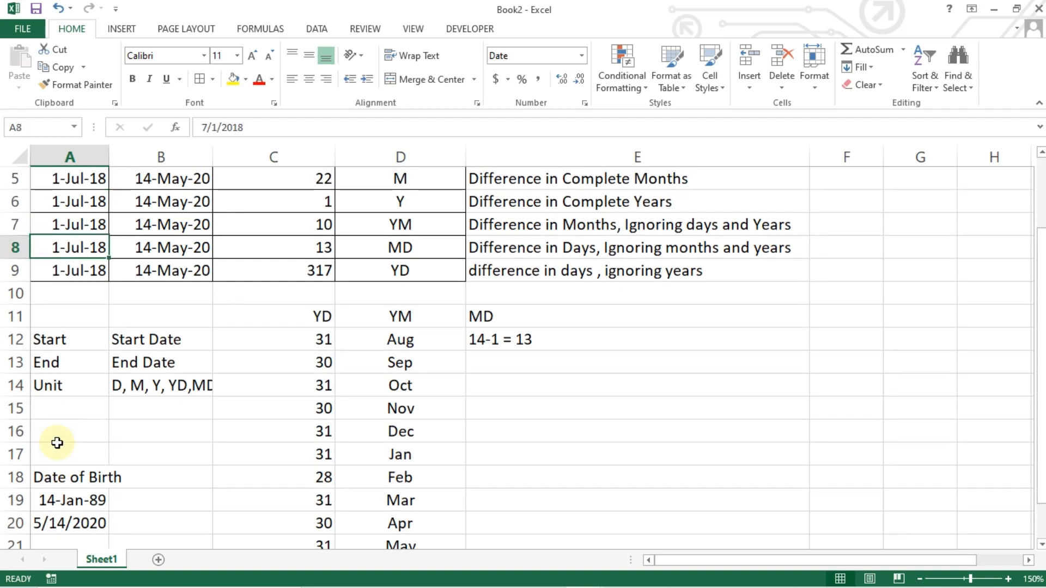
- Calculate the age in complete years in B19 with =DATEDIF(A19,A20,"Y")
{"action": "key", "text": "Down"}
{"action": "key", "text": "Down"}
{"action": "key", "text": "Down"}
{"action": "key", "text": "Right"}
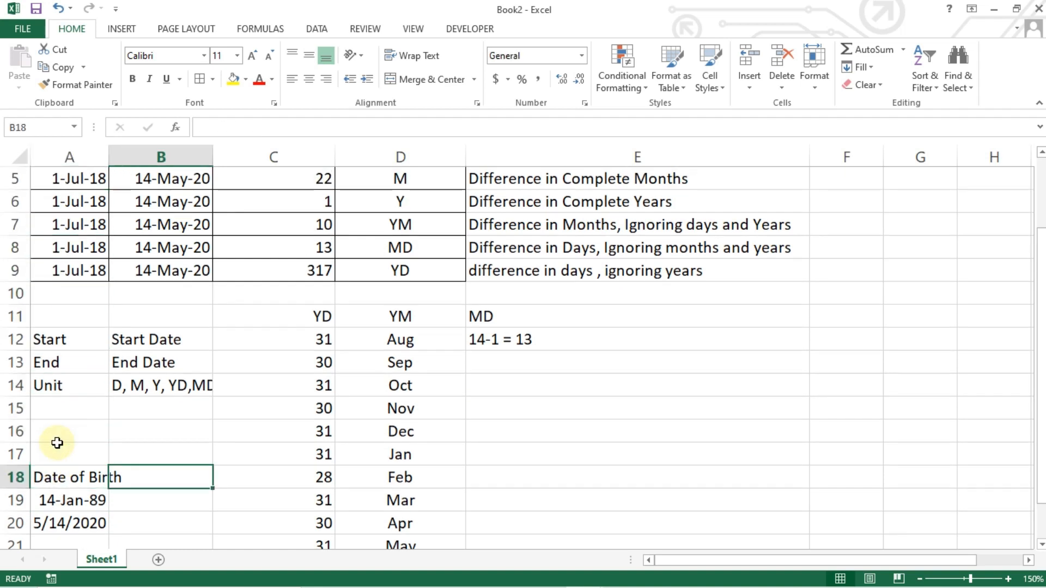
{"action": "key", "text": "Right"}
{"action": "key", "text": "Down"}
{"action": "key", "text": "Left"}
{"action": "type", "text": "="}
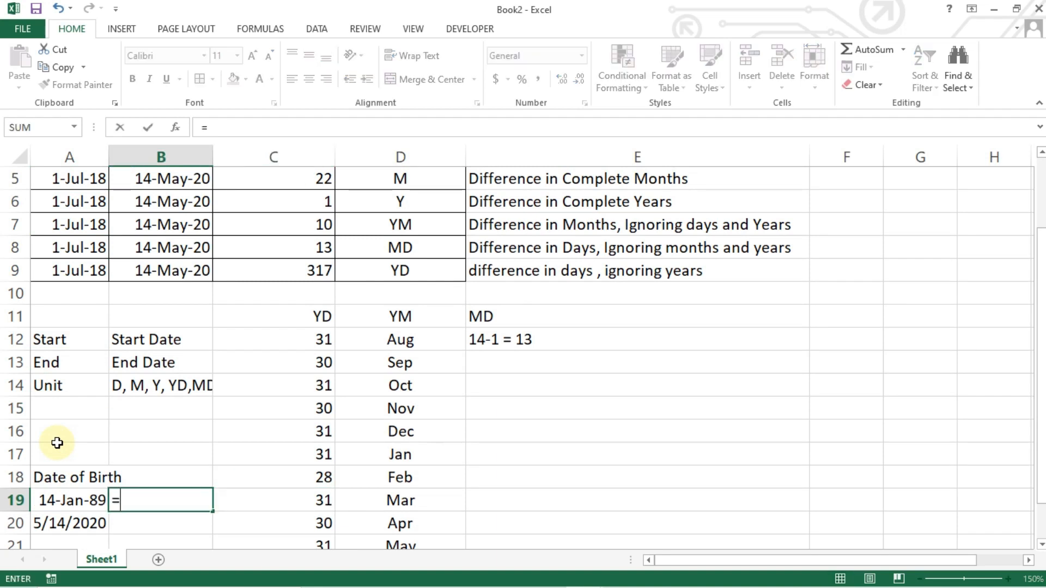
{"action": "type", "text": "datedif("}
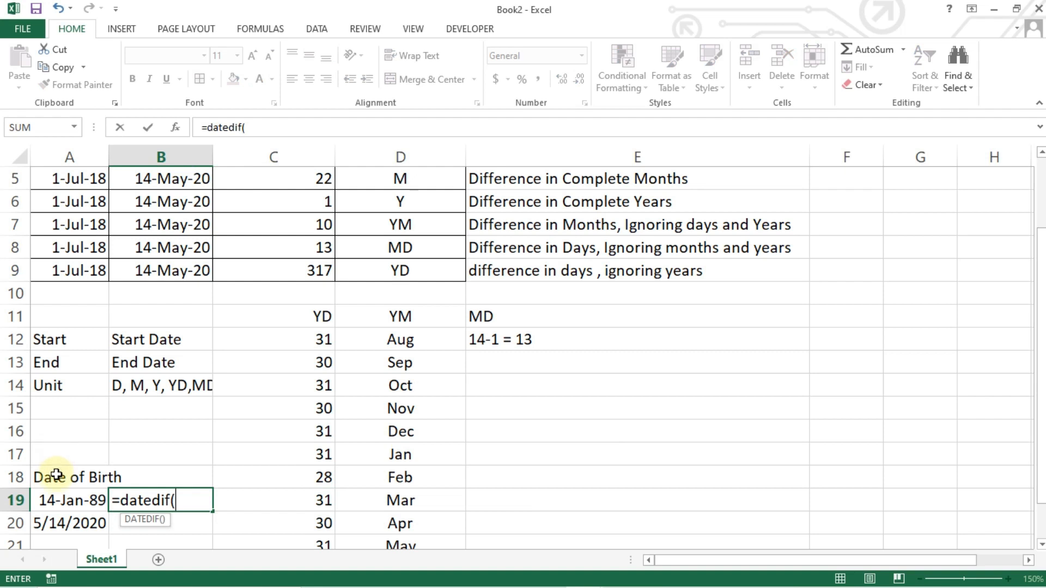
{"action": "left_click", "coordinate": [53, 496]}
{"action": "type", "text": ","}
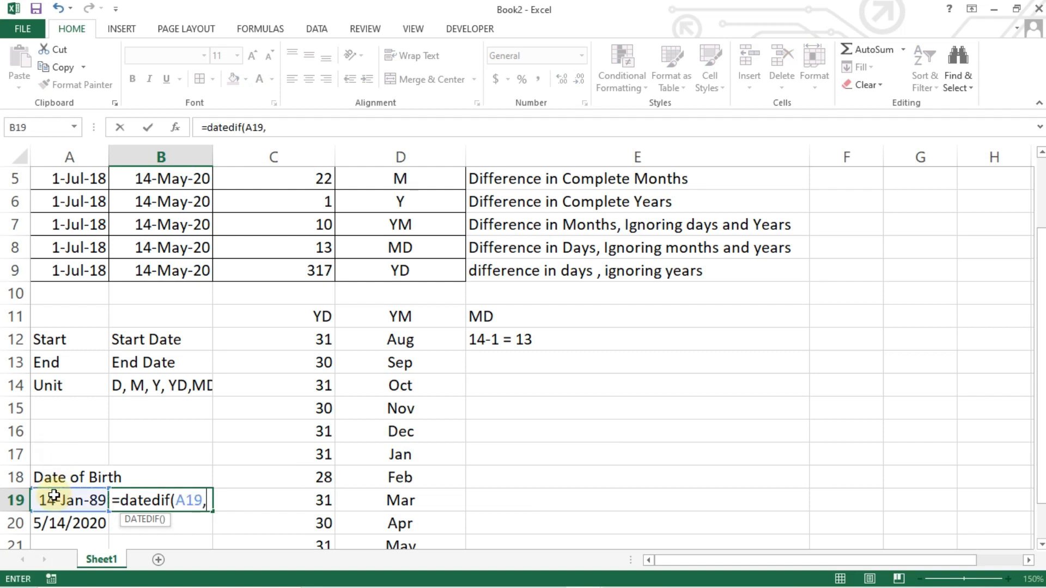
{"action": "left_click", "coordinate": [55, 516]}
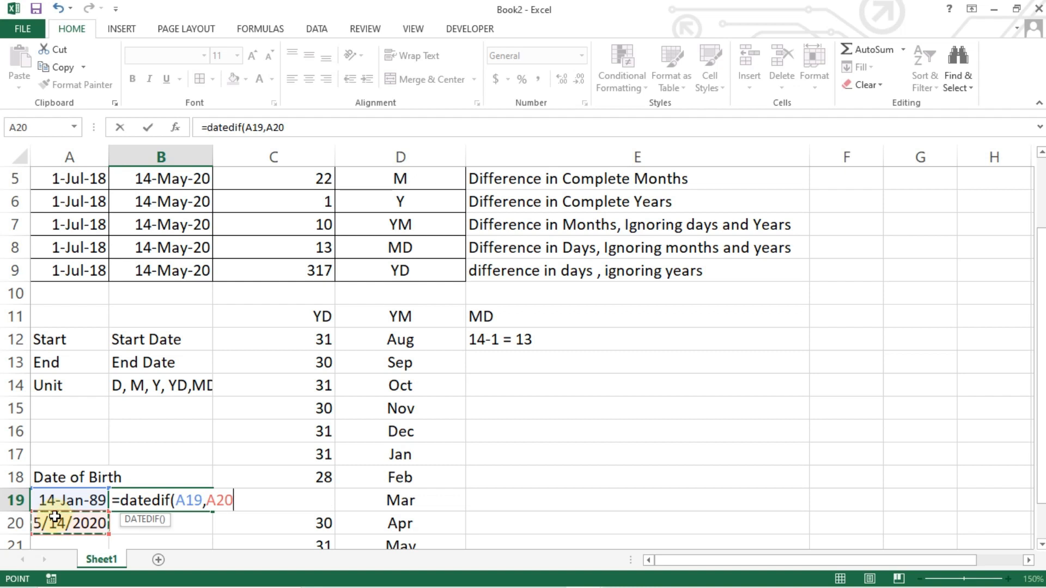
{"action": "type", "text": ",\"Y\")"}
{"action": "key", "text": "Return"}
{"action": "key", "text": "Up"}
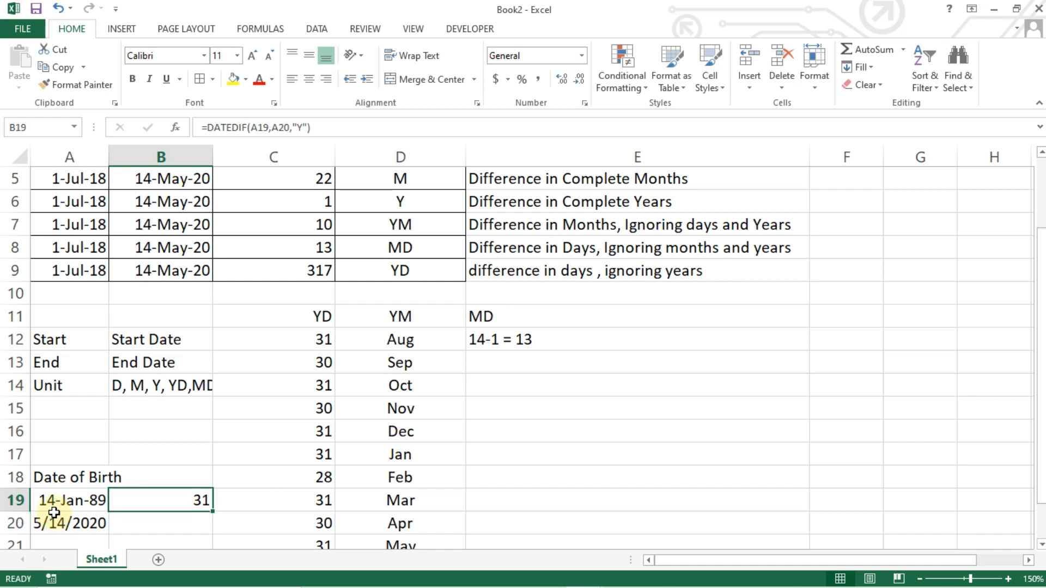
- Replace the sample date of birth in A19 with a different test date to recalculate the age
{"action": "left_click", "coordinate": [53, 501]}
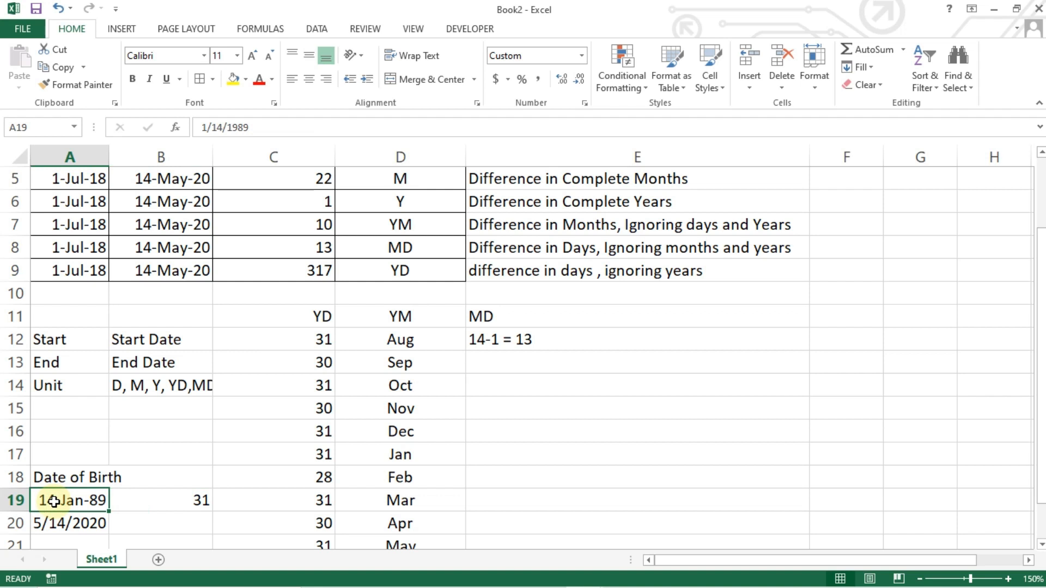
{"action": "type", "text": "0303-"}
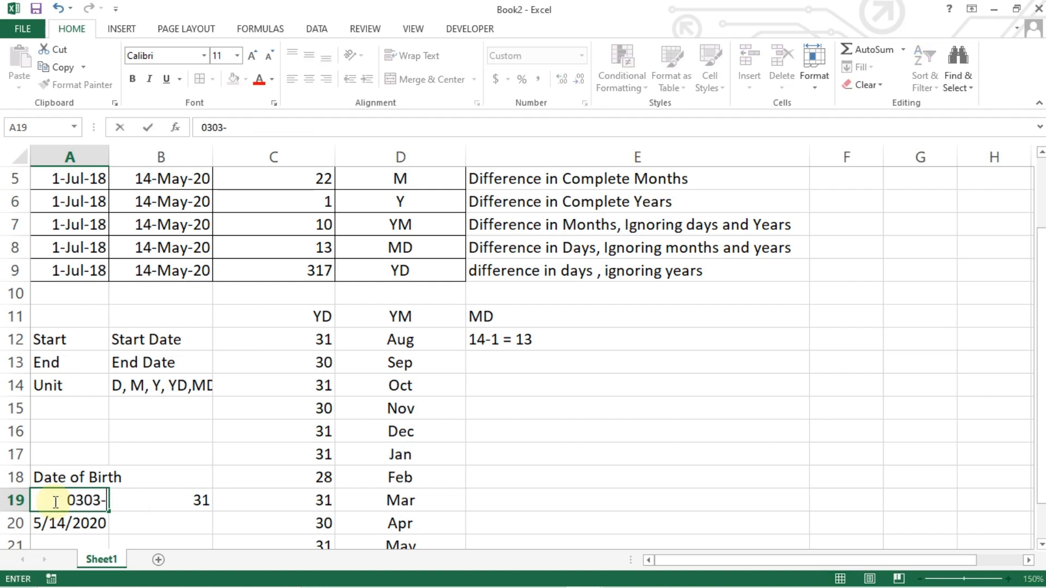
{"action": "key", "text": "BackSpace"}
{"action": "key", "text": "BackSpace"}
{"action": "key", "text": "BackSpace"}
{"action": "type", "text": "-03-200"}
{"action": "type", "text": "0"}
{"action": "key", "text": "Return"}
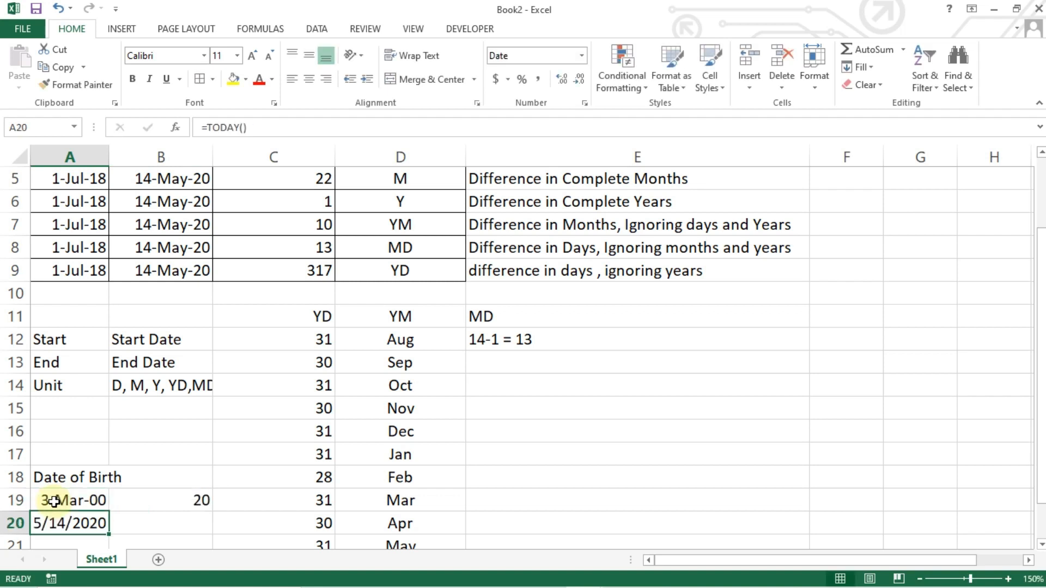
- Change the sample date of birth in A19 to a second test date and open the age formula in B19 for inspection
{"action": "left_click", "coordinate": [54, 501]}
{"action": "double_click", "coordinate": [55, 501]}
{"action": "type", "text": "03-"}
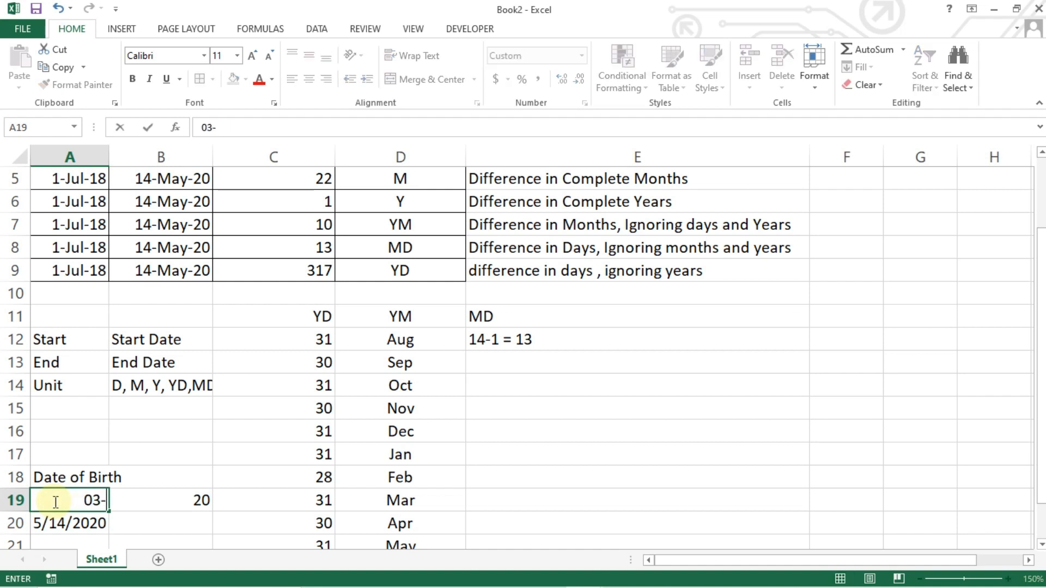
{"action": "type", "text": "03-2001"}
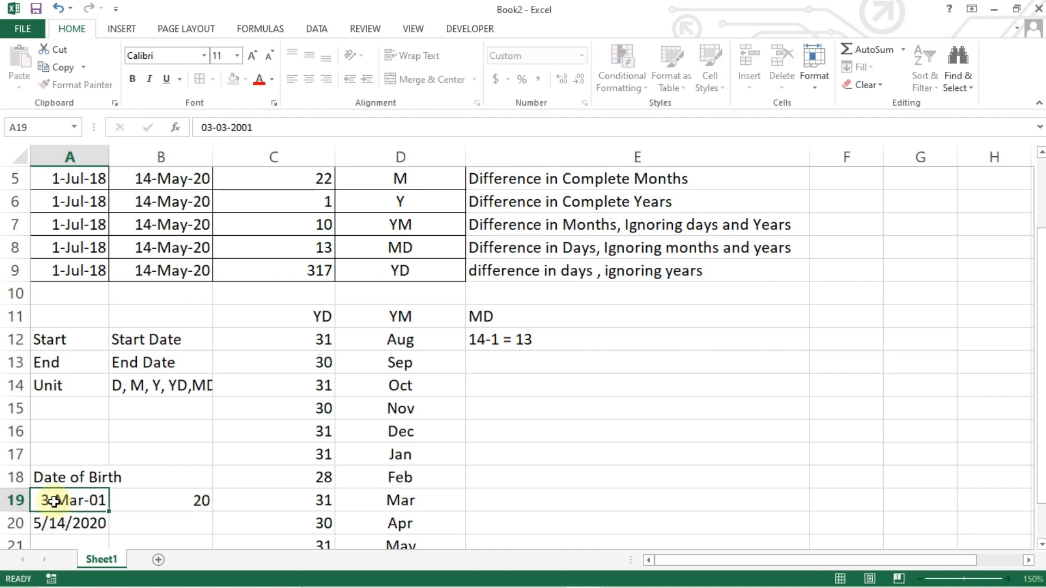
{"action": "key", "text": "Return"}
{"action": "left_click", "coordinate": [54, 501]}
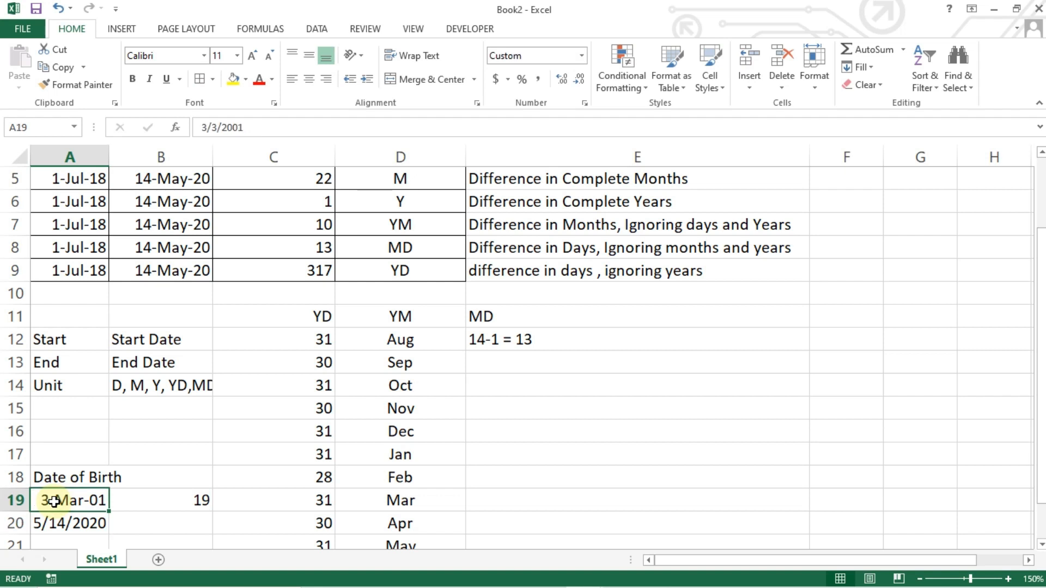
{"action": "key", "text": "Right"}
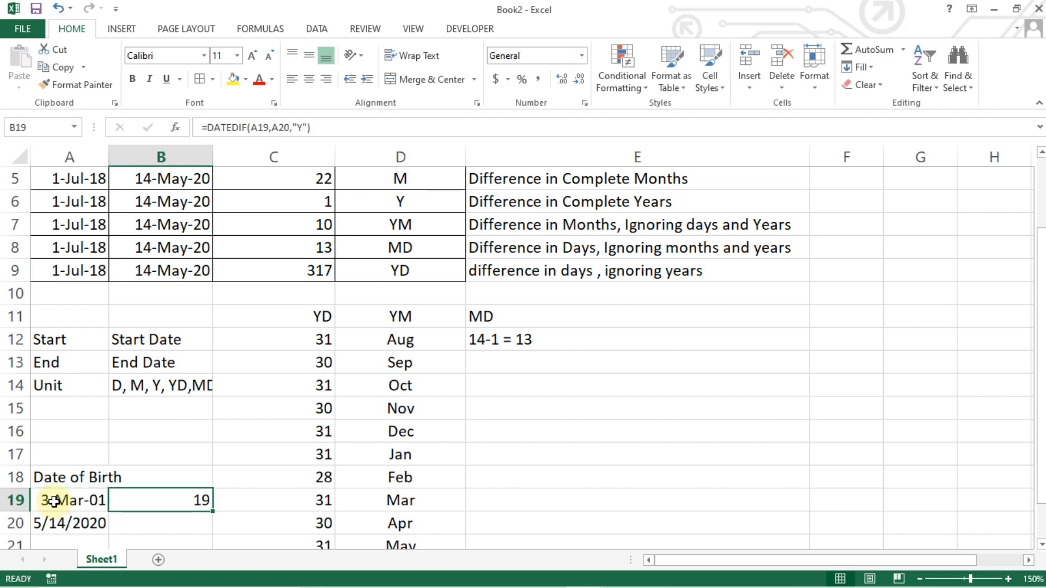
{"action": "key", "text": "F2"}
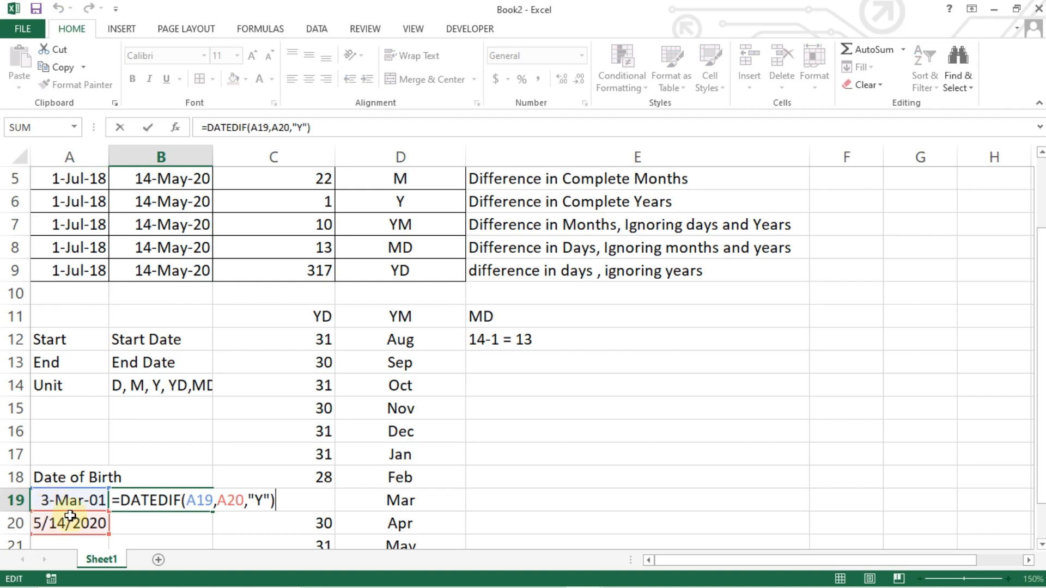
- Calculate the age in complete years in B20 directly from the current date with =DATEDIF(A19,TODAY(),"Y")
{"action": "left_click", "coordinate": [182, 516]}
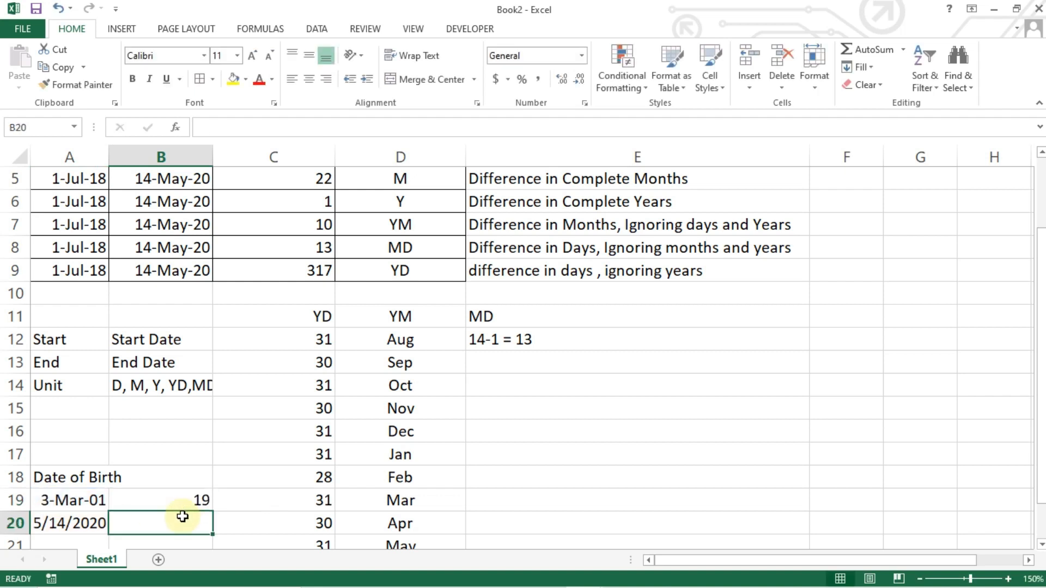
{"action": "type", "text": "=date"}
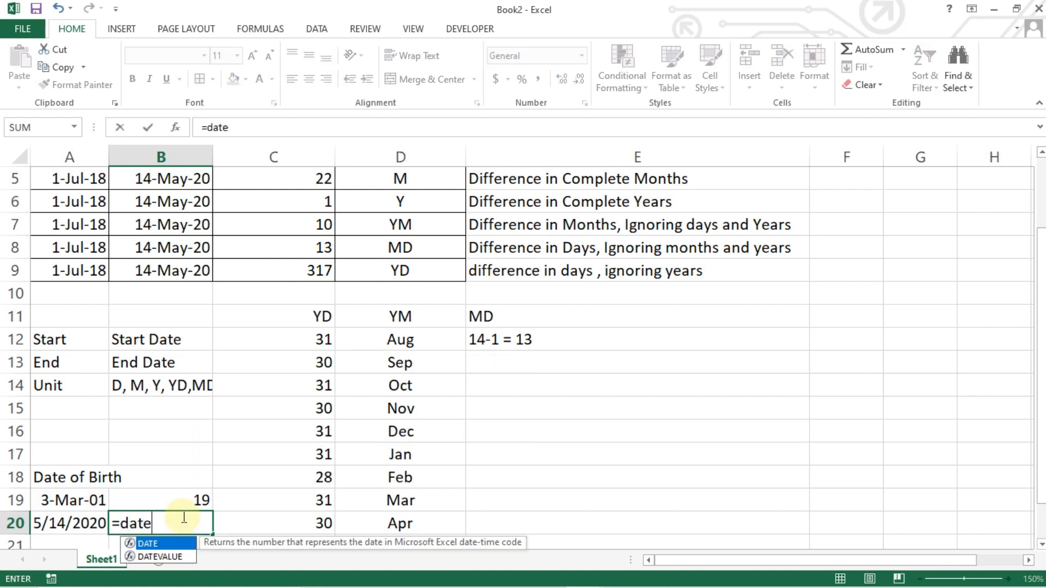
{"action": "type", "text": "dif("}
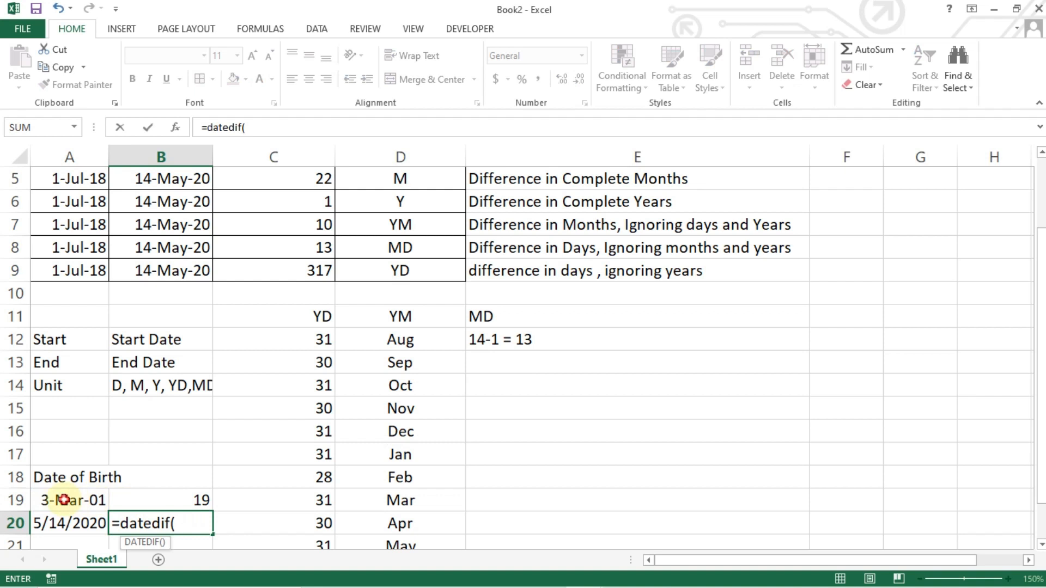
{"action": "left_click", "coordinate": [64, 500]}
{"action": "type", "text": ","}
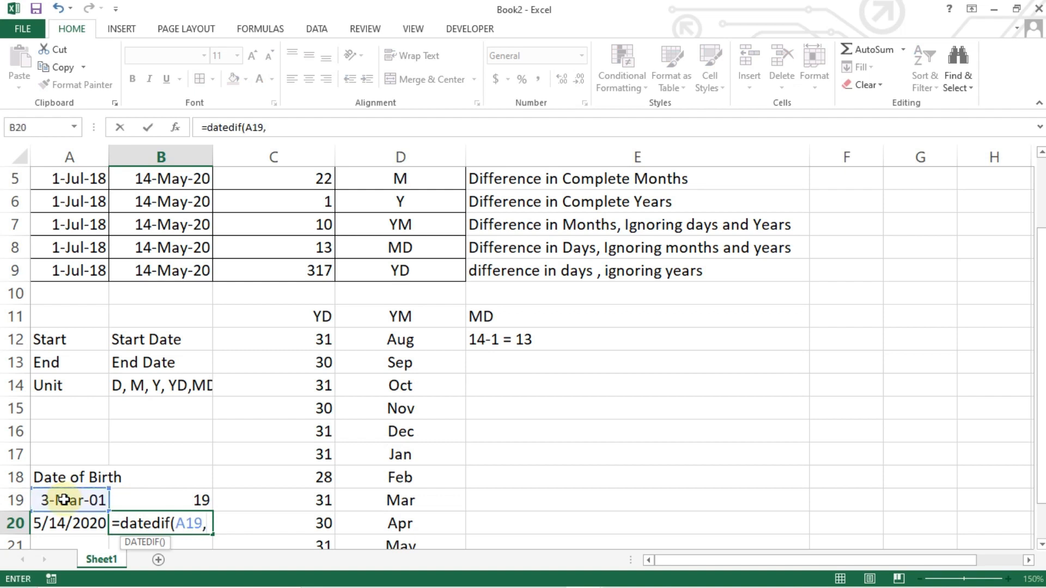
{"action": "type", "text": "today"}
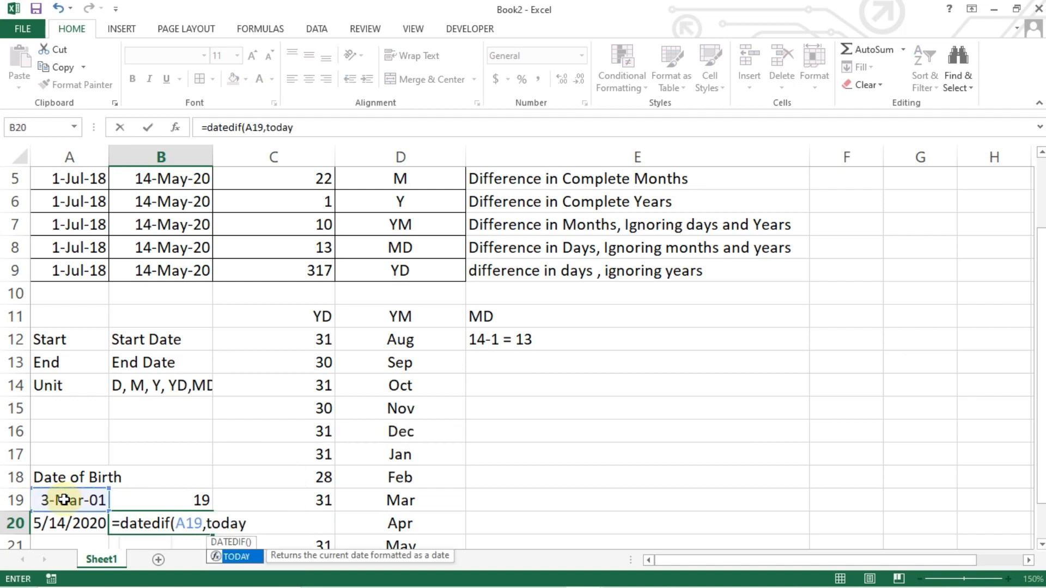
{"action": "type", "text": "(),\"T"}
{"action": "key", "text": "BackSpace"}
{"action": "type", "text": "Y\")"}
{"action": "key", "text": "Return"}
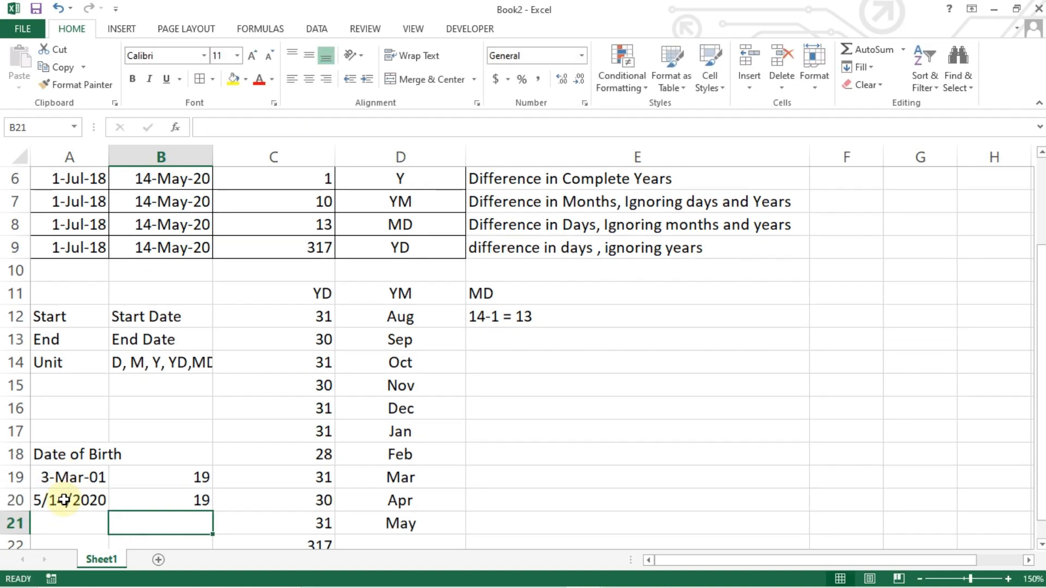
- Try to enter the original sample date of birth in A19 in all-numeric day-month-year form
{"action": "key", "text": "Up"}
{"action": "left_click", "coordinate": [65, 500]}
{"action": "key", "text": "Up"}
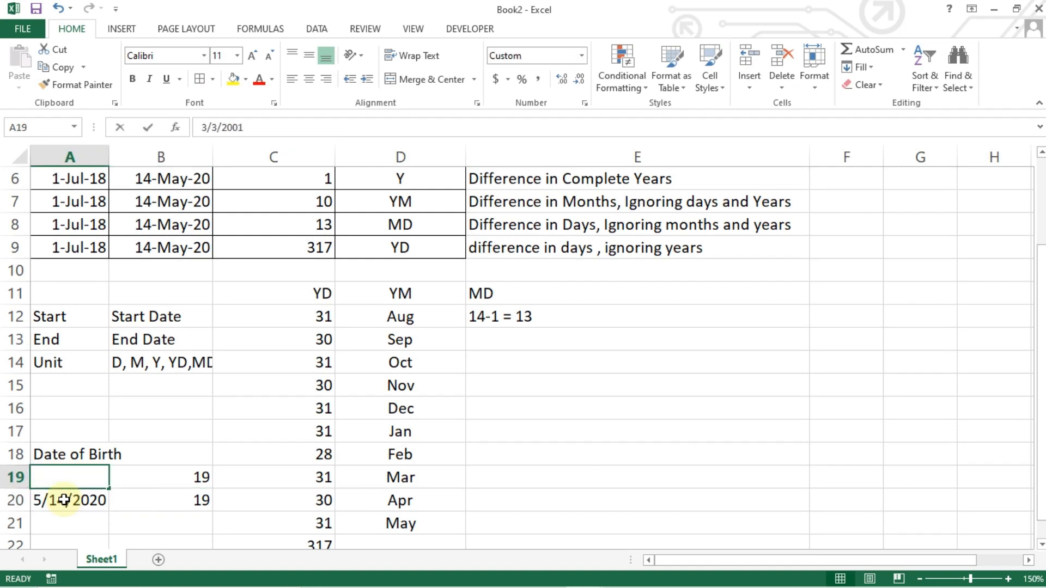
{"action": "type", "text": "14-01-"}
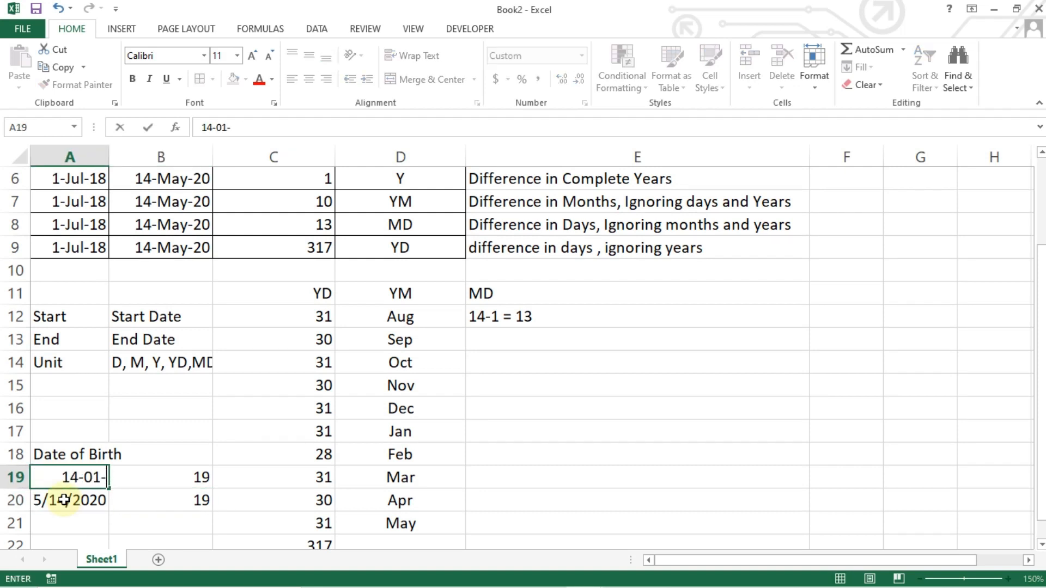
{"action": "type", "text": "1989"}
{"action": "key", "text": "Return"}
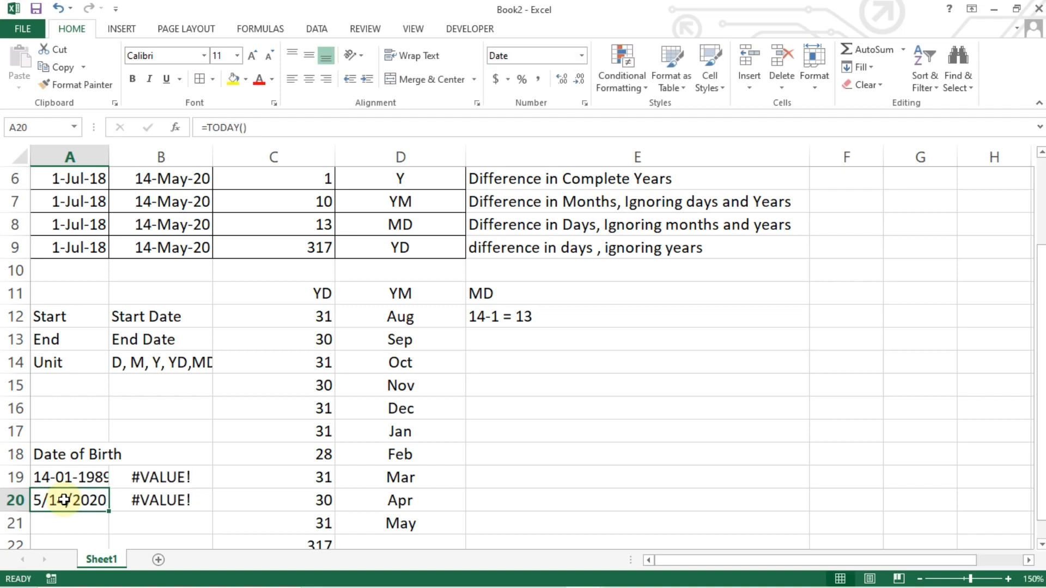
- Re-enter the original sample date of birth in A19 with the month written as a three-letter abbreviation
{"action": "key", "text": "Up"}
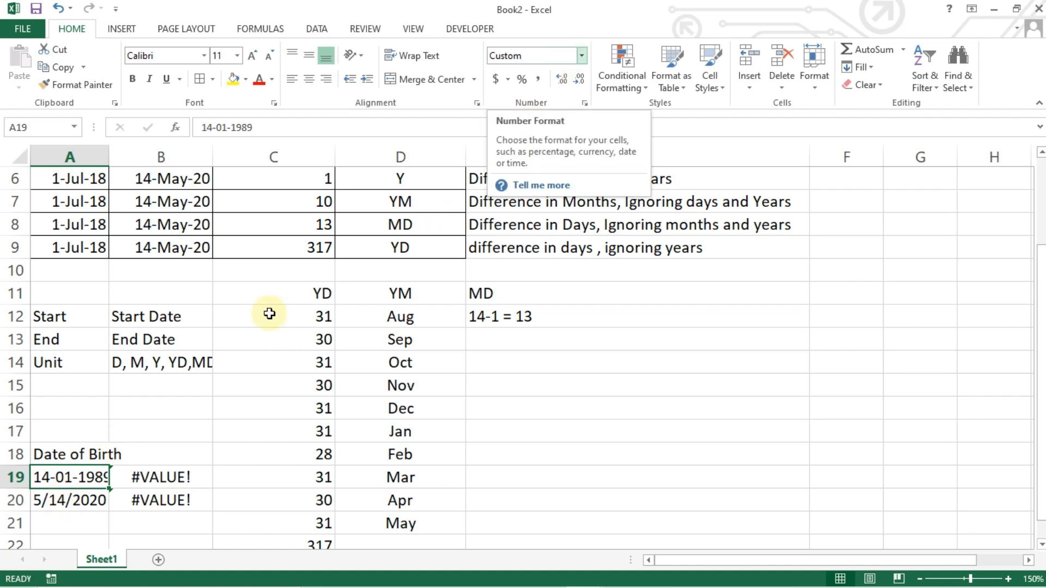
{"action": "type", "text": "14-jan-1989"}
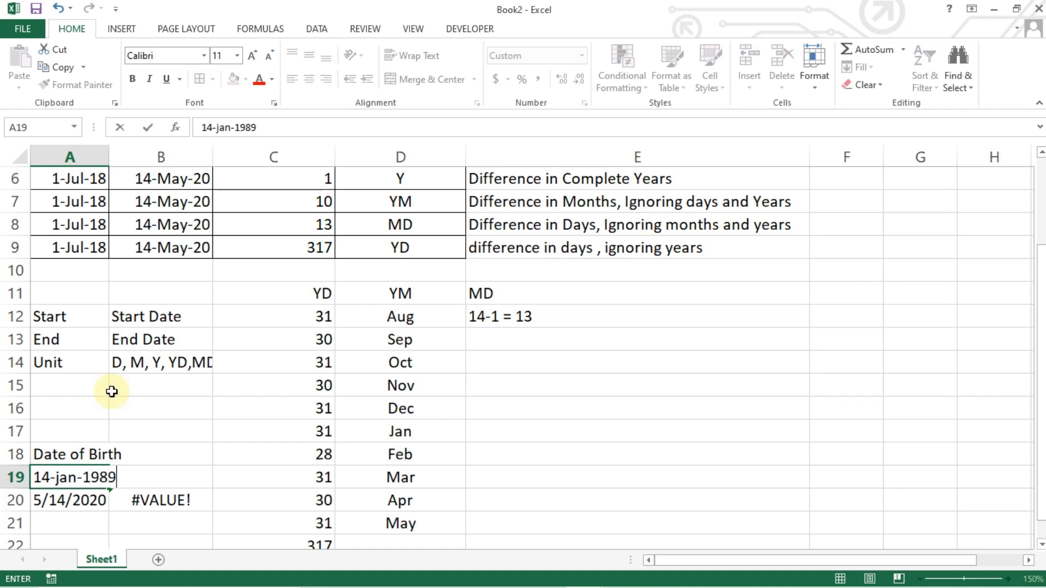
{"action": "key", "text": "Return"}
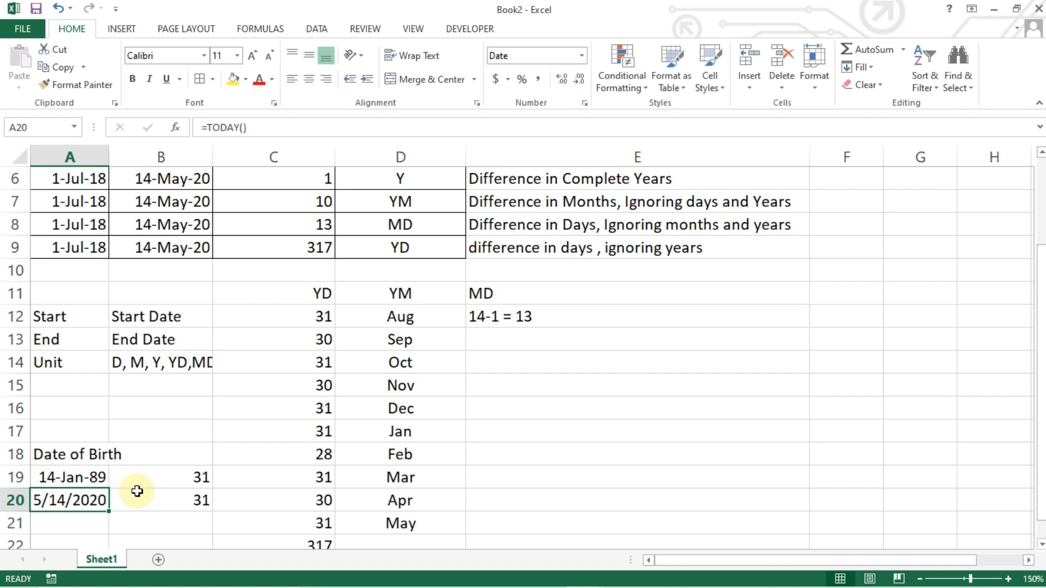
- Return to the start of the sheet and review the DATEDIF title, syntax line and unit table
{"action": "key", "text": "Up"}
{"action": "key", "text": "Up"}
{"action": "key", "text": "Up"}
{"action": "key", "text": "Up"}
{"action": "key", "text": "Up"}
{"action": "key", "text": "Up"}
{"action": "key", "text": "Up"}
{"action": "key", "text": "Up"}
{"action": "key", "text": "Up"}
{"action": "key", "text": "Up"}
{"action": "key", "text": "Up"}
{"action": "key", "text": "Up"}
{"action": "key", "text": "Up"}
{"action": "key", "text": "Up"}
{"action": "key", "text": "Up"}
{"action": "key", "text": "Up"}
{"action": "key", "text": "Up"}
{"action": "key", "text": "Up"}
{"action": "key", "text": "Up"}
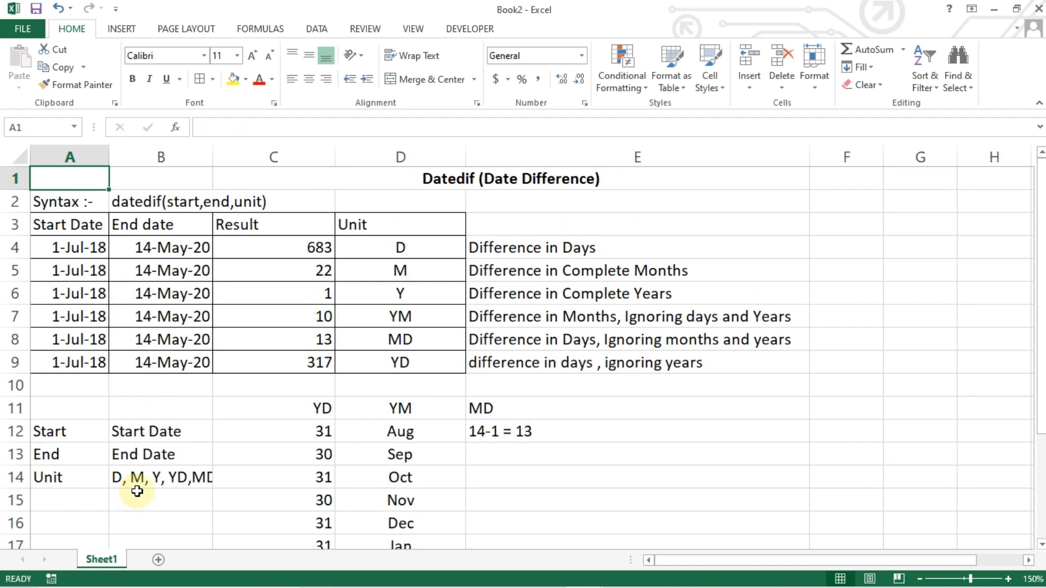
{"action": "key", "text": "Down"}
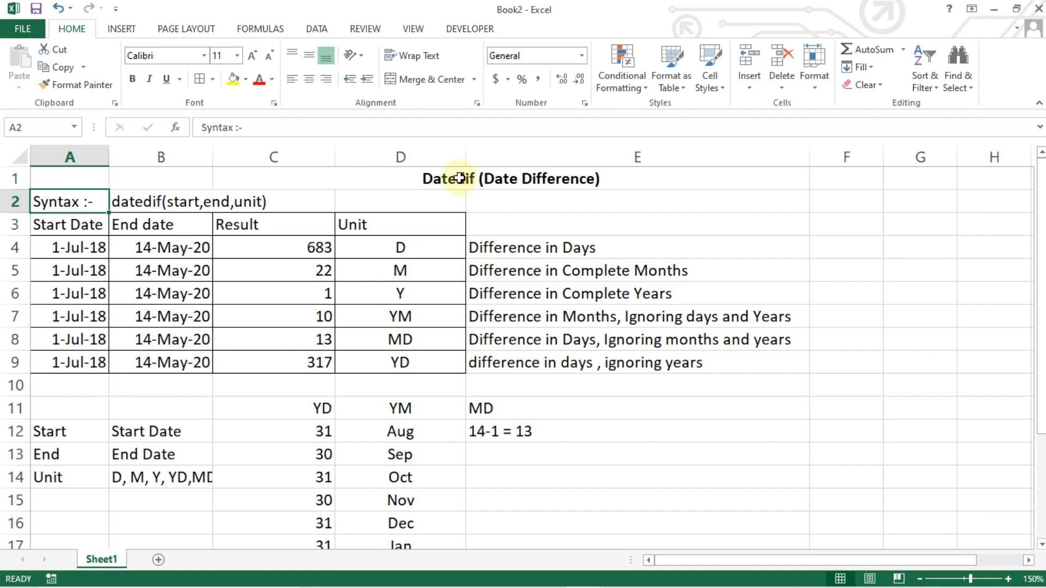
{"action": "mouse_move", "coordinate": [509, 5]}
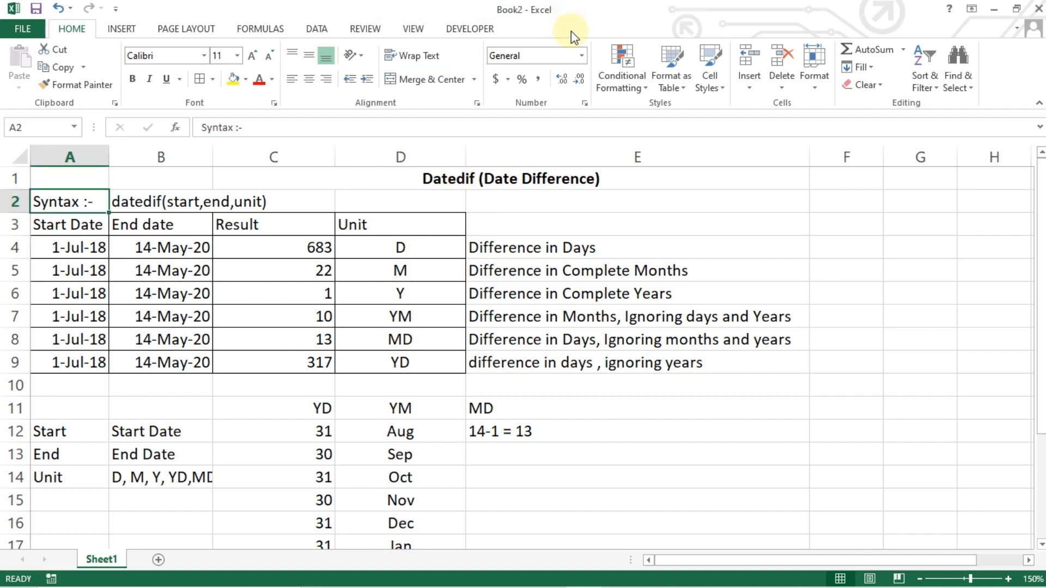
- Enter the channel name Vetendra techEdu in B1 and widen column B to fit its text
{"action": "left_click", "coordinate": [131, 174]}
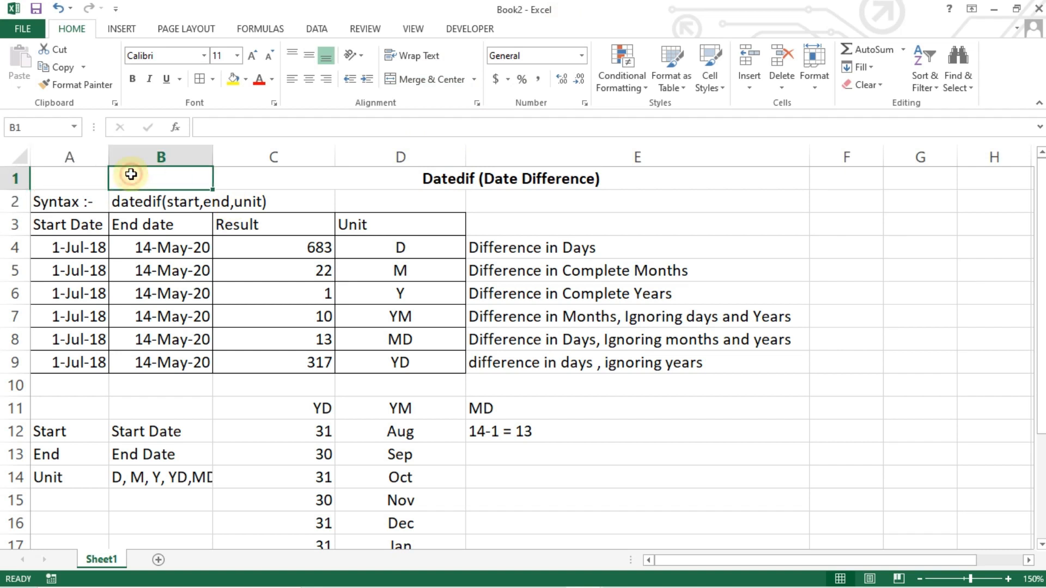
{"action": "type", "text": "Vetendra "}
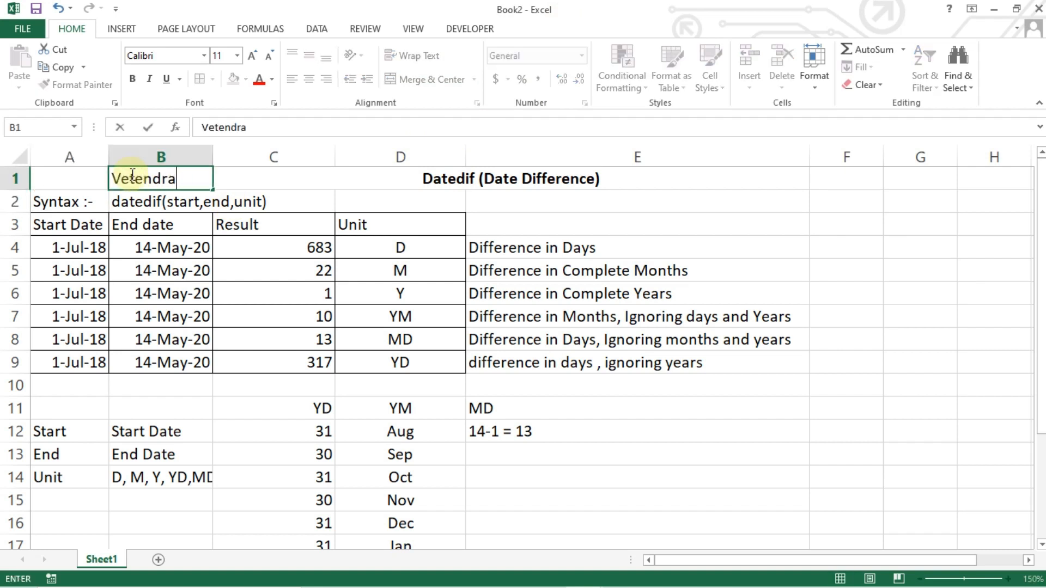
{"action": "type", "text": "techEdu"}
{"action": "key", "text": "Return"}
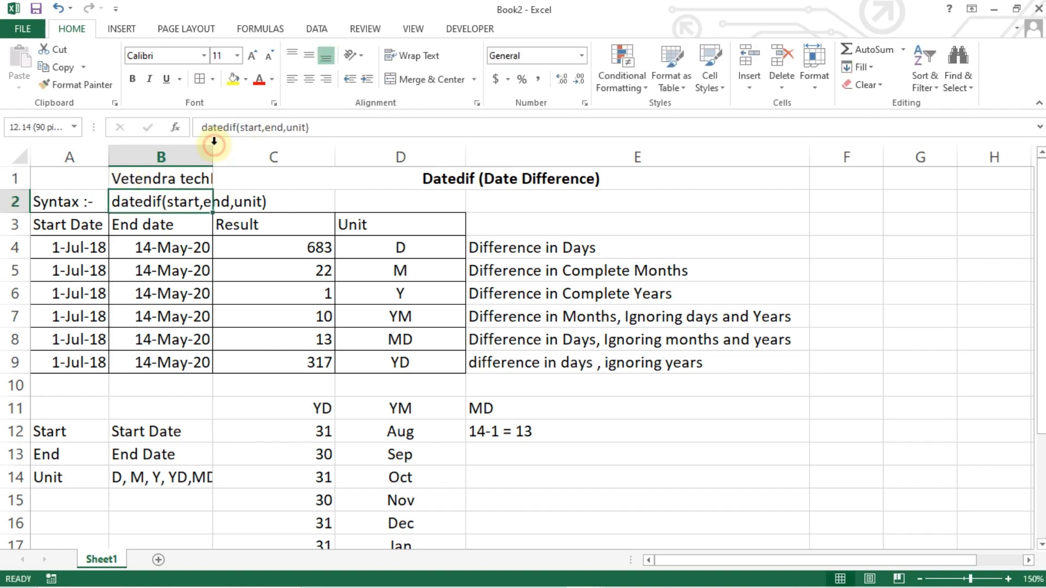
{"action": "left_click_drag", "start_coordinate": [213, 145], "coordinate": [282, 145]}
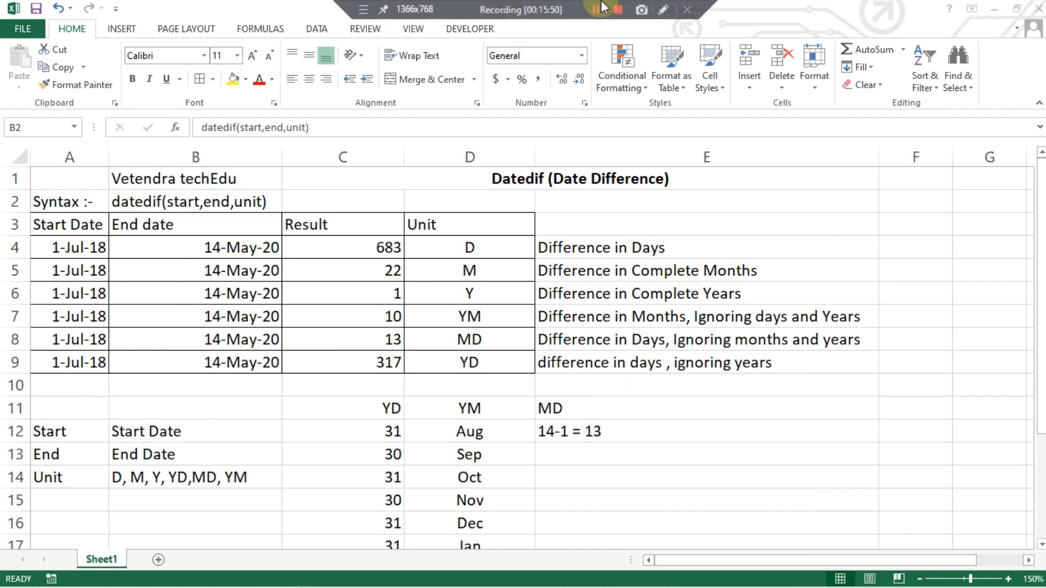
{"action": "left_click", "coordinate": [598, 6]}
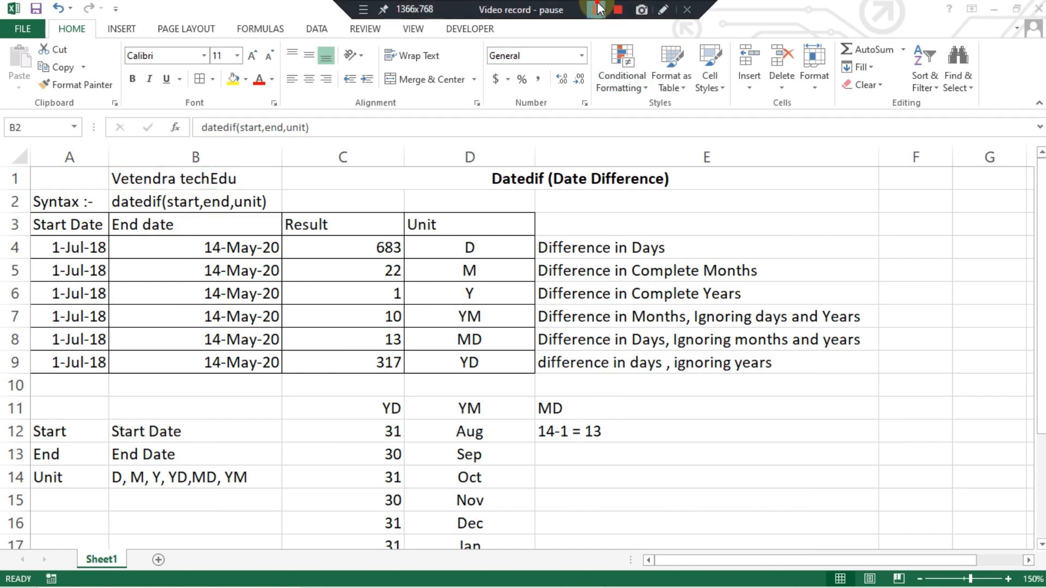